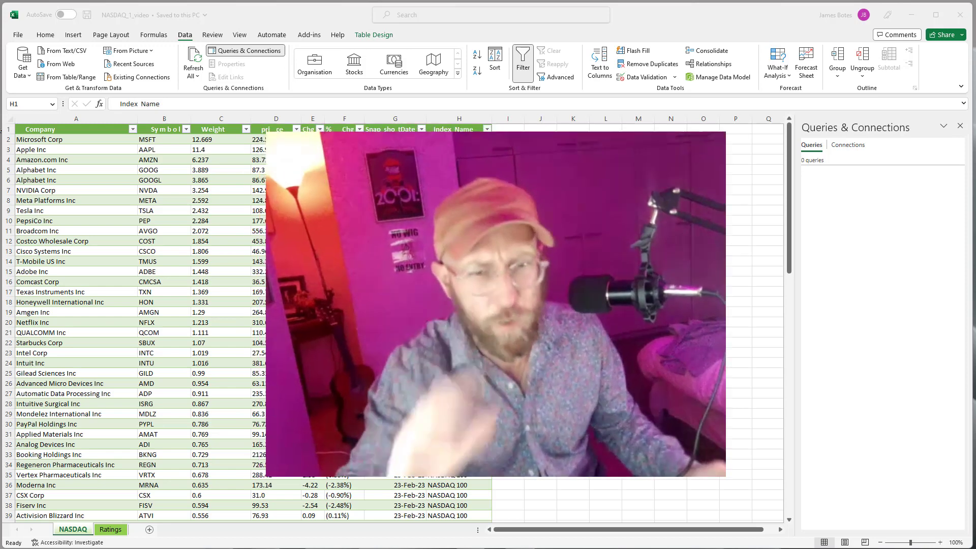
Examine the NASDAQ table's column headers for stray white space and inconsistent spacing
left_click(337, 231)
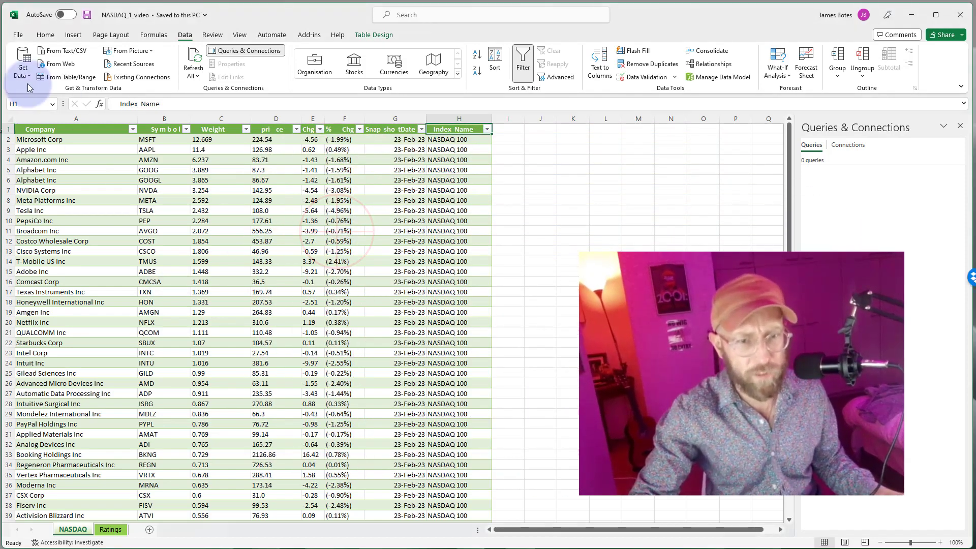
left_click(79, 129)
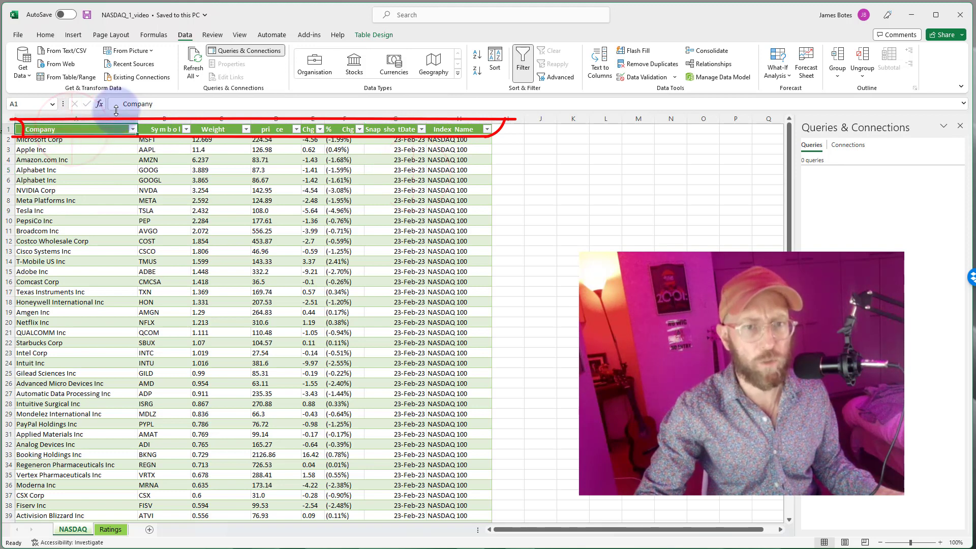
left_click(167, 130)
left_click(152, 104)
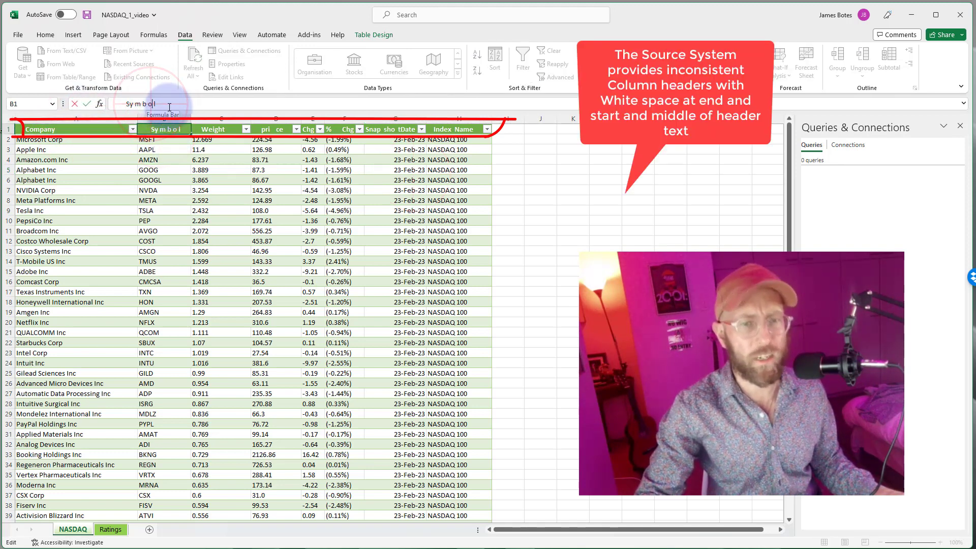
left_click(217, 129)
left_click(337, 129)
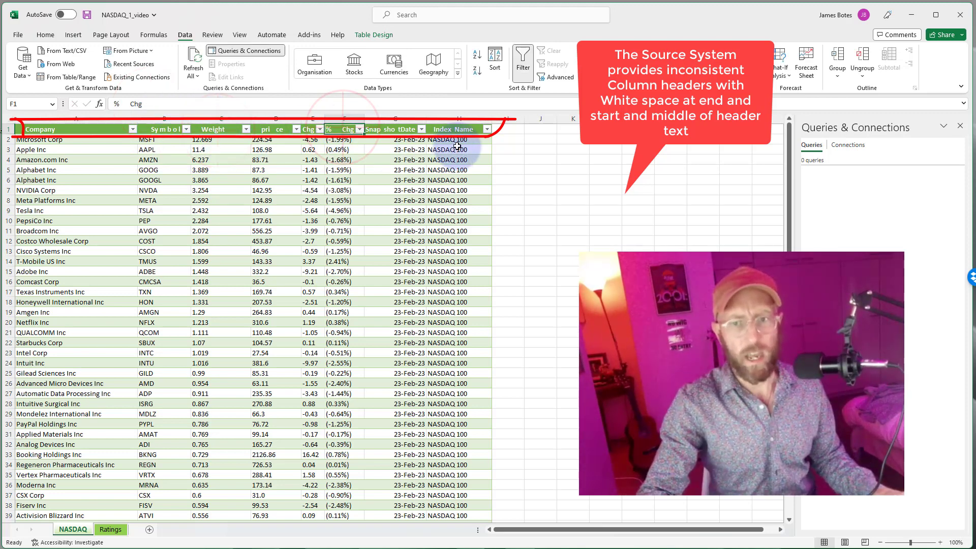
left_click(457, 128)
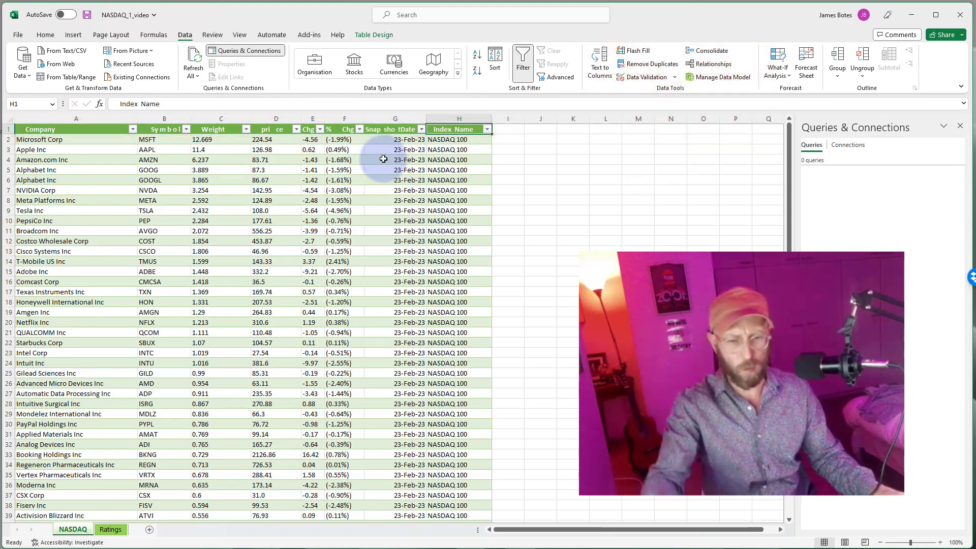
left_click(397, 124)
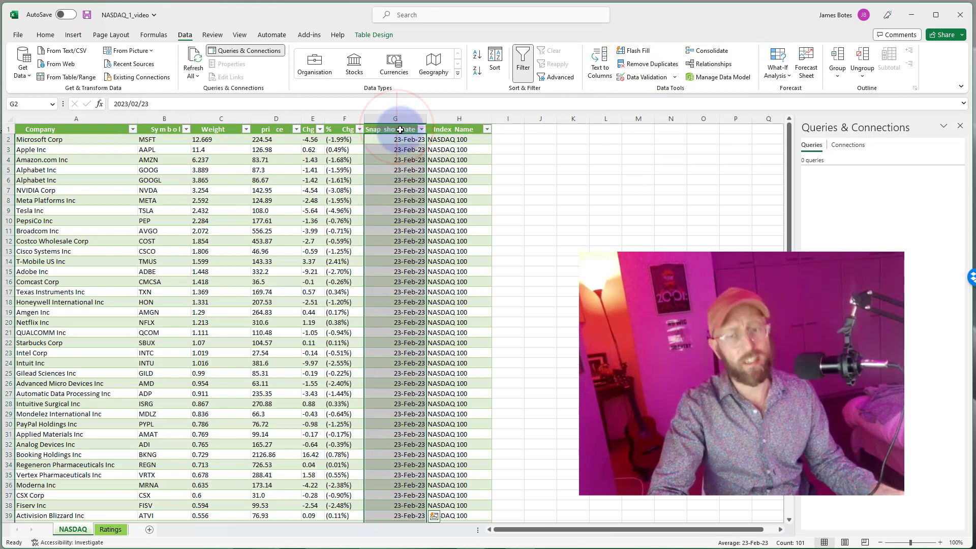
left_click(396, 130)
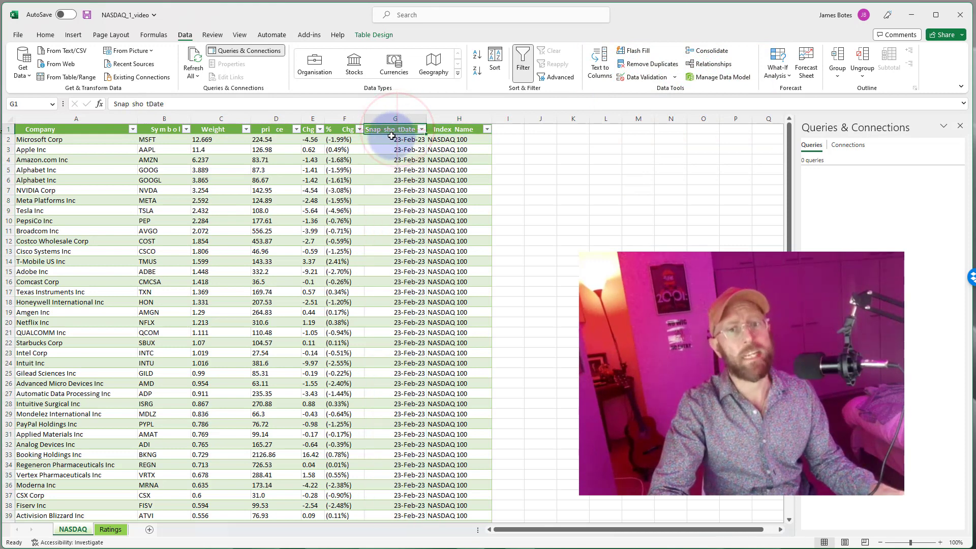
left_click(339, 130)
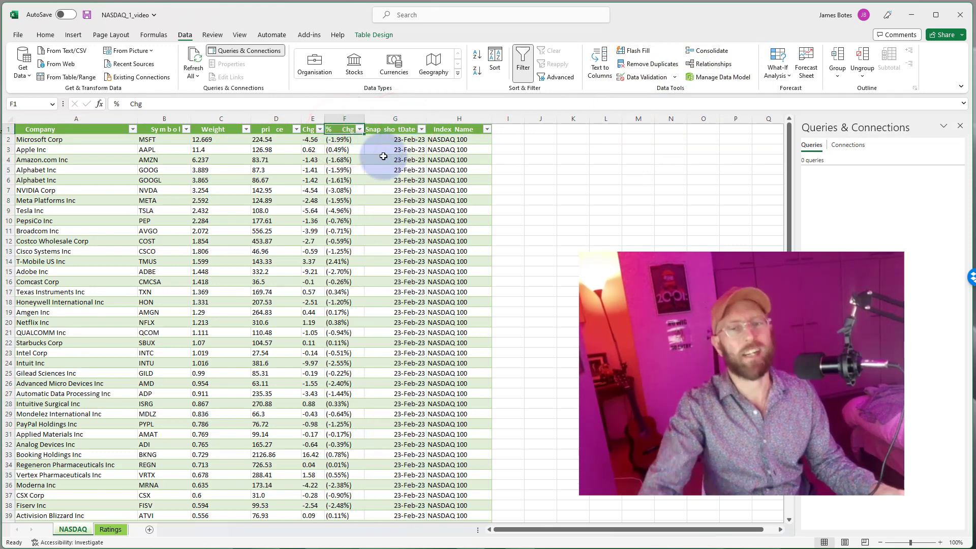
left_click(330, 253)
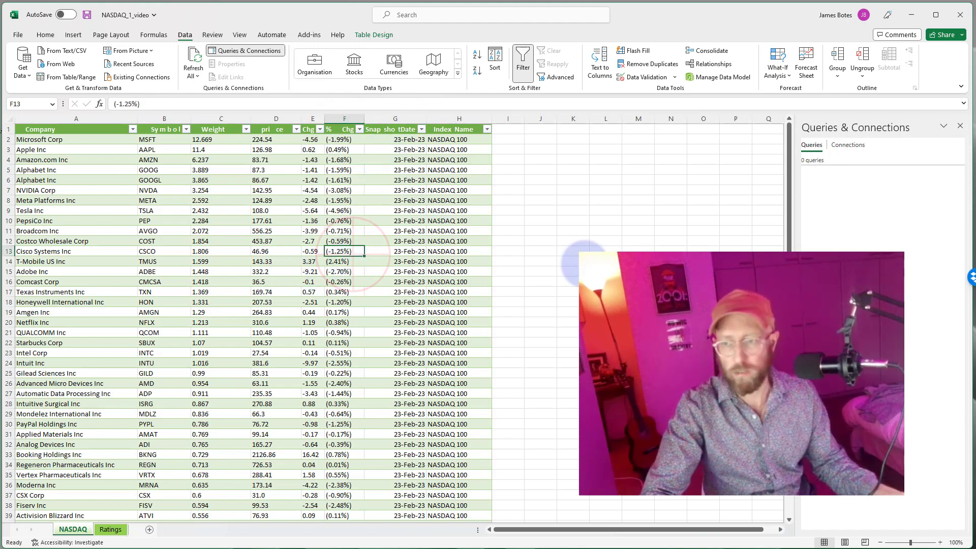
left_click(584, 226)
Load the NASDAQ table into the Power Query Editor and duplicate the TableOriginal query
left_click(273, 210)
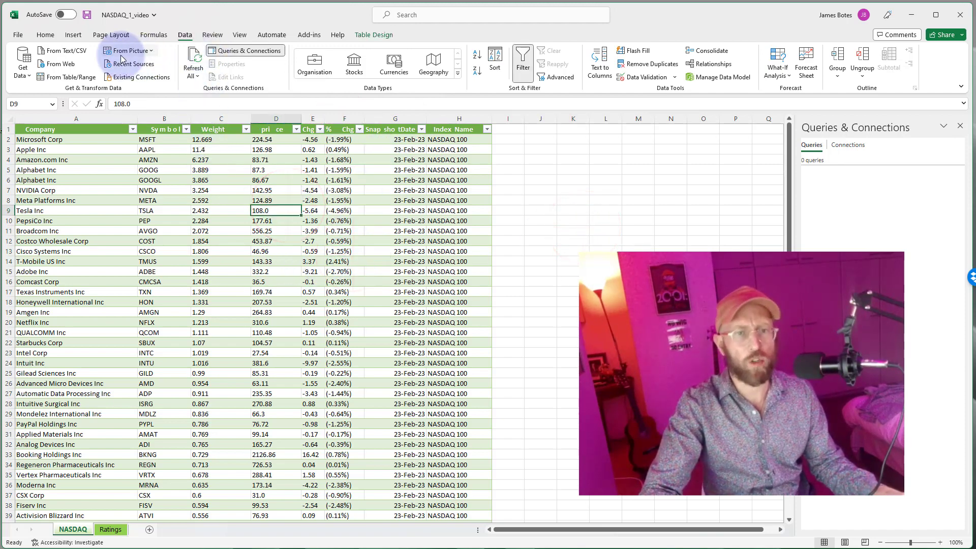
left_click(79, 77)
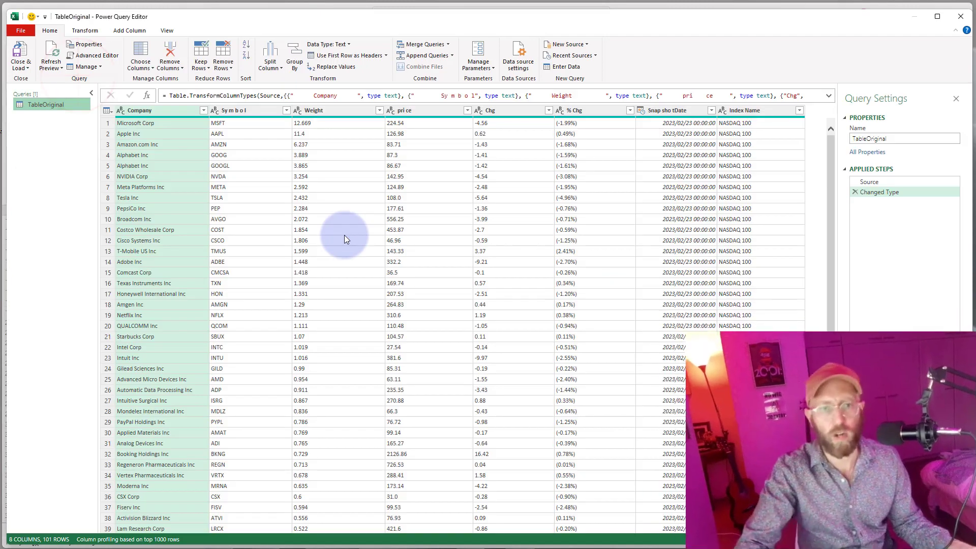
right_click(56, 105)
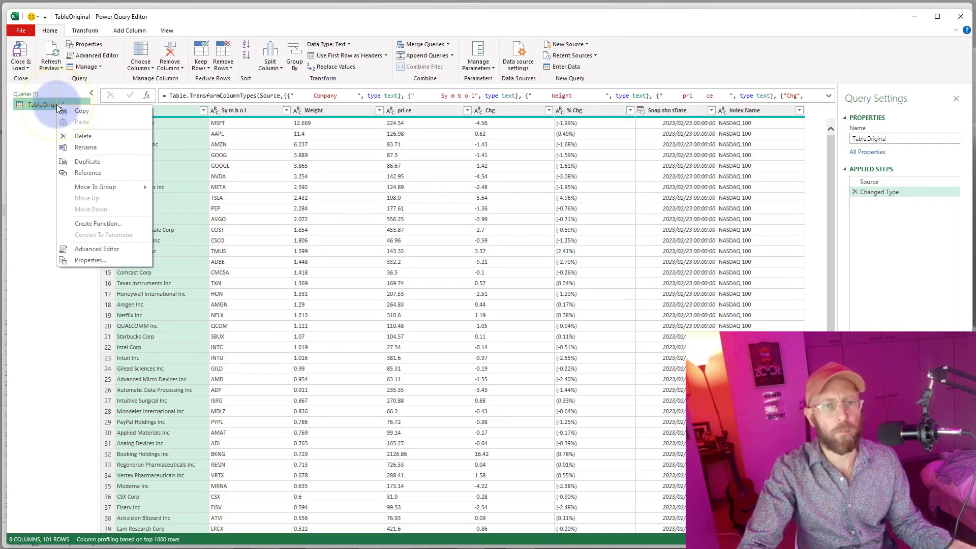
left_click(116, 165)
Rename the duplicated query ColumnCleaningFunction and delete its Changed Type step
left_click(936, 136)
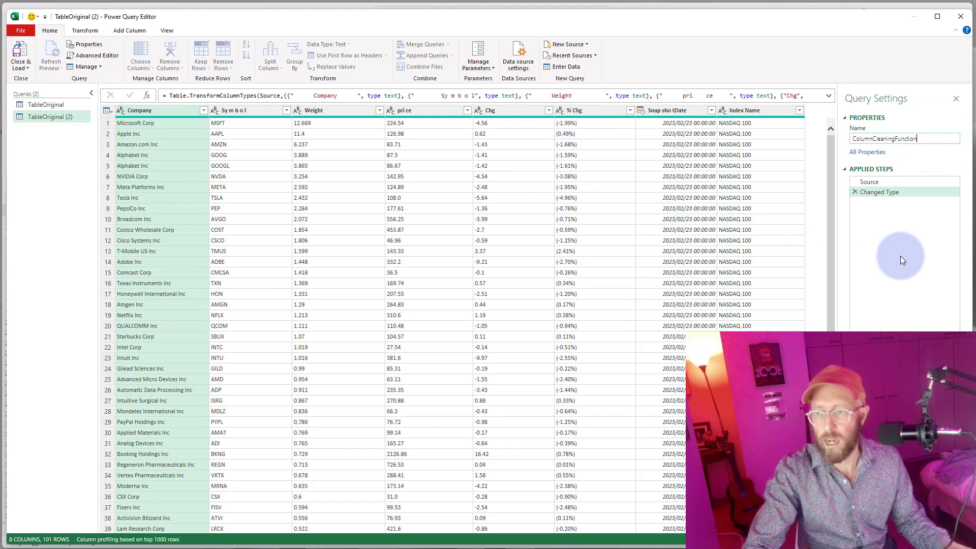
type("ColumnCleaningFunction")
key("Return")
left_click(855, 192)
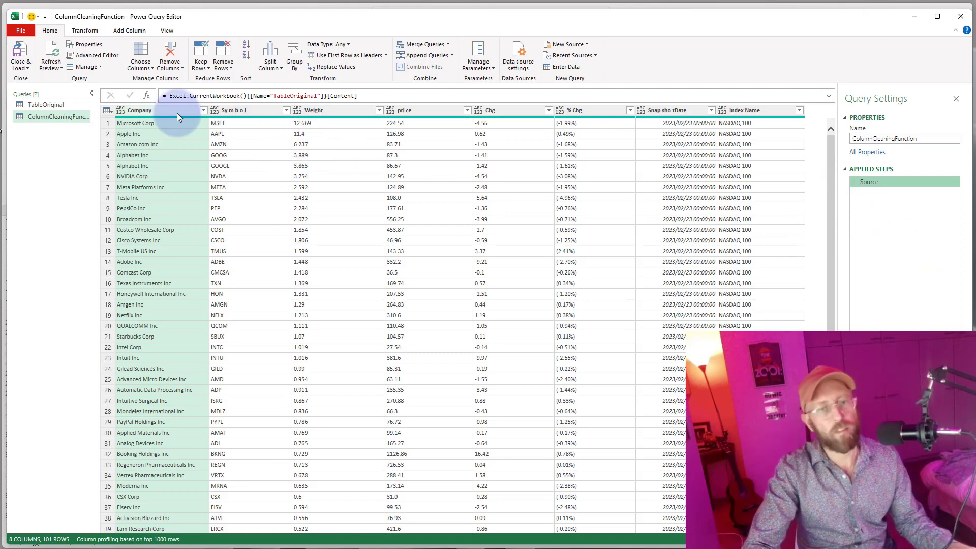
Rename the "Sy m b o l" column to Symbol and the Company column to Compnay
left_click(262, 111)
key("F2")
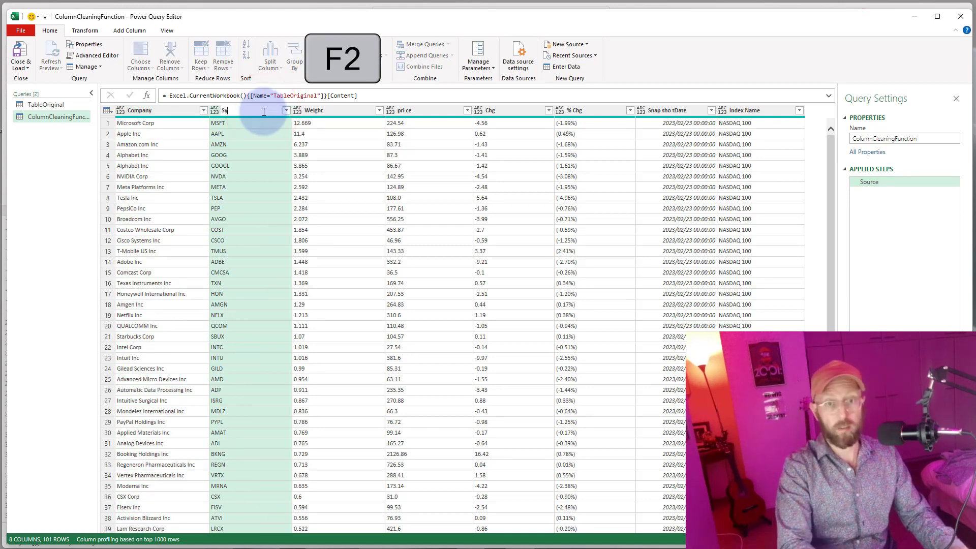
left_click(454, 102)
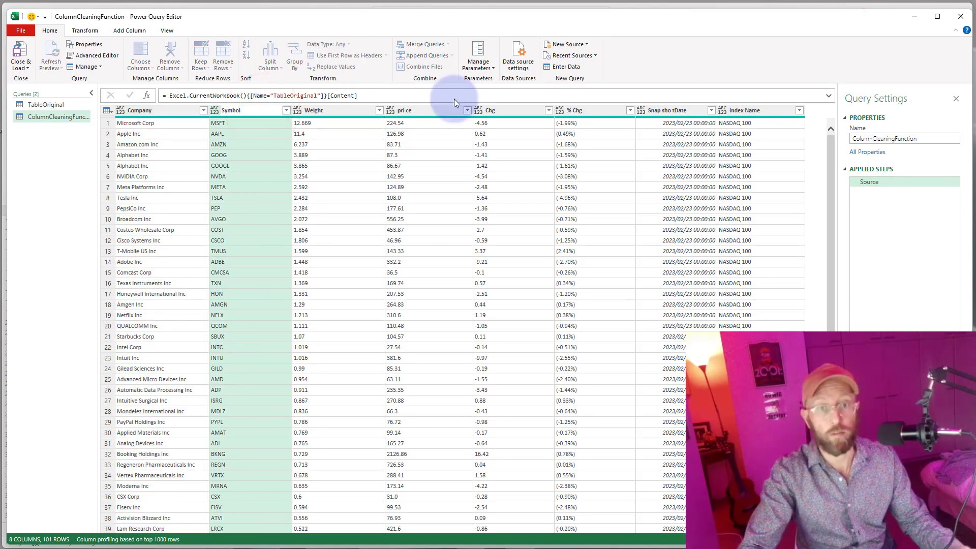
double_click(181, 111)
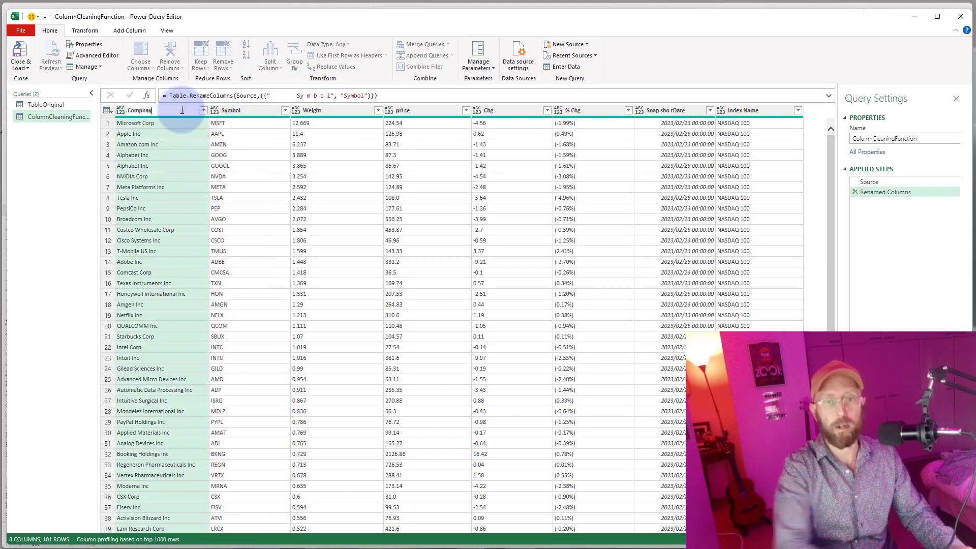
type("Compnay")
key("Return")
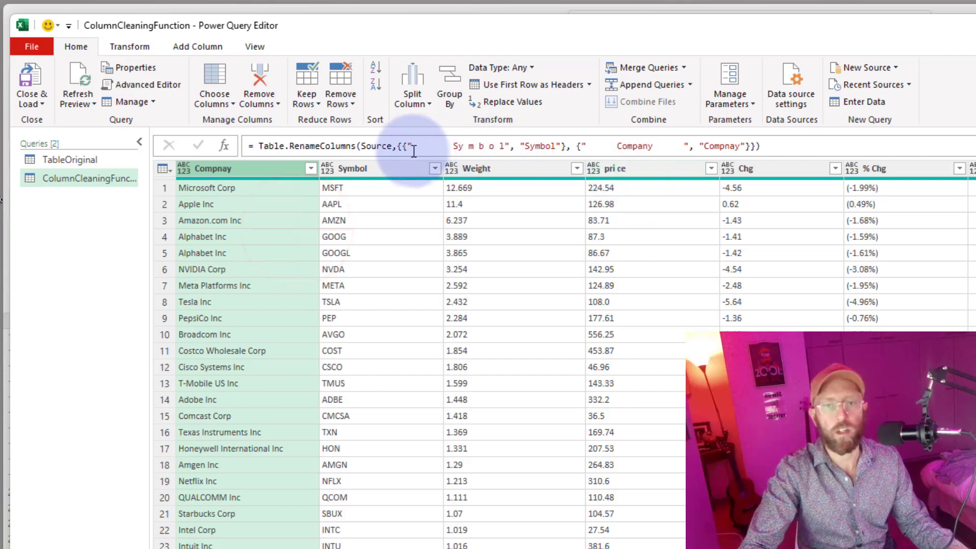
Examine the Table.RenameColumns formula: its function name, the Source argument and the nested list of old and new column names
left_click(261, 146)
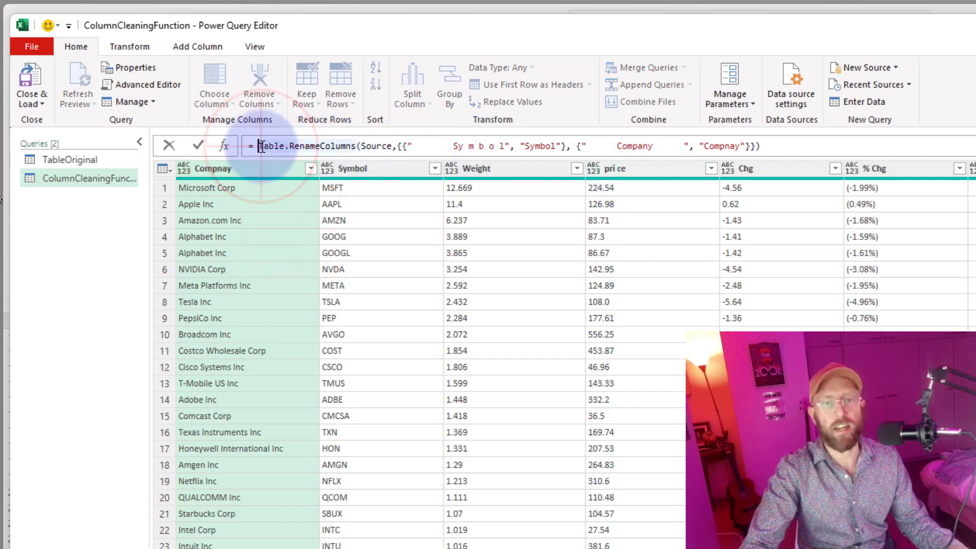
left_click_drag(262, 147, 350, 145)
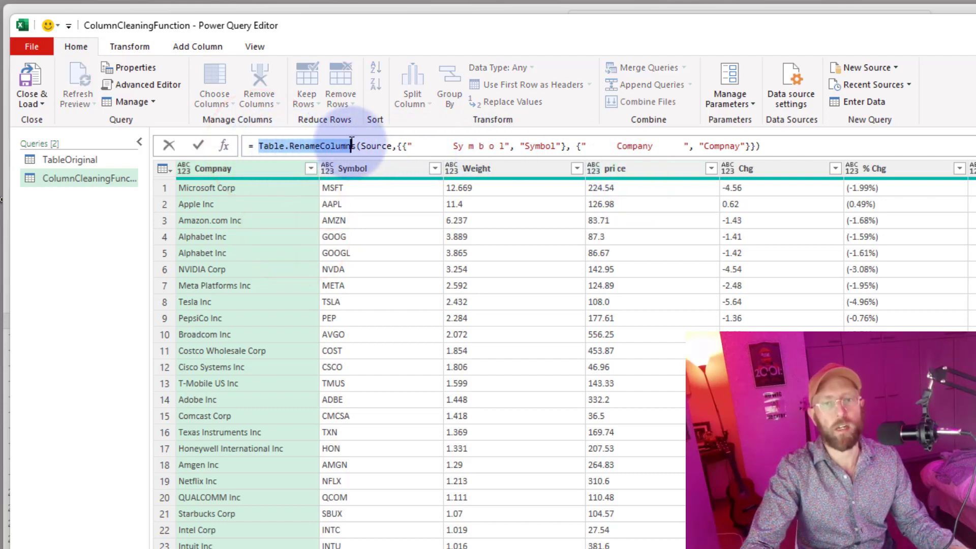
double_click(375, 146)
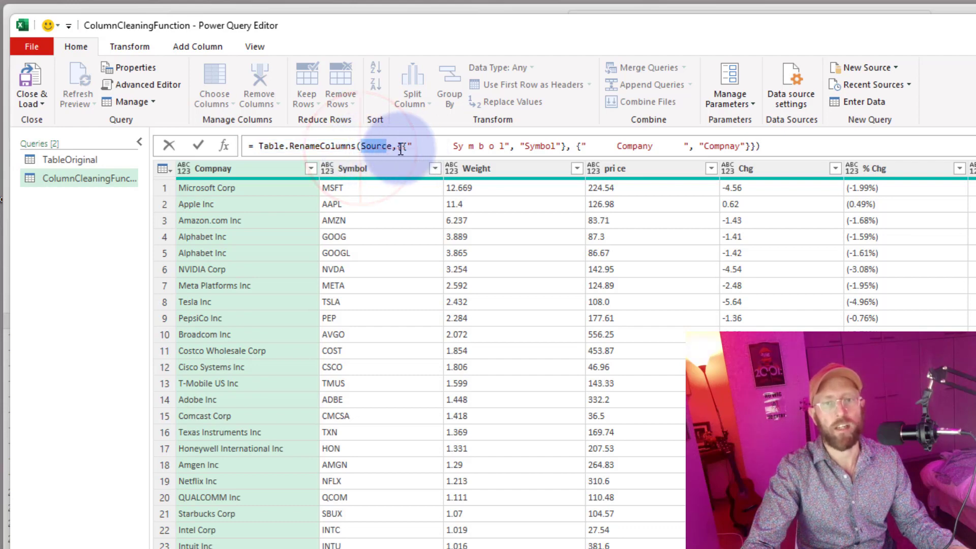
left_click_drag(399, 147, 730, 146)
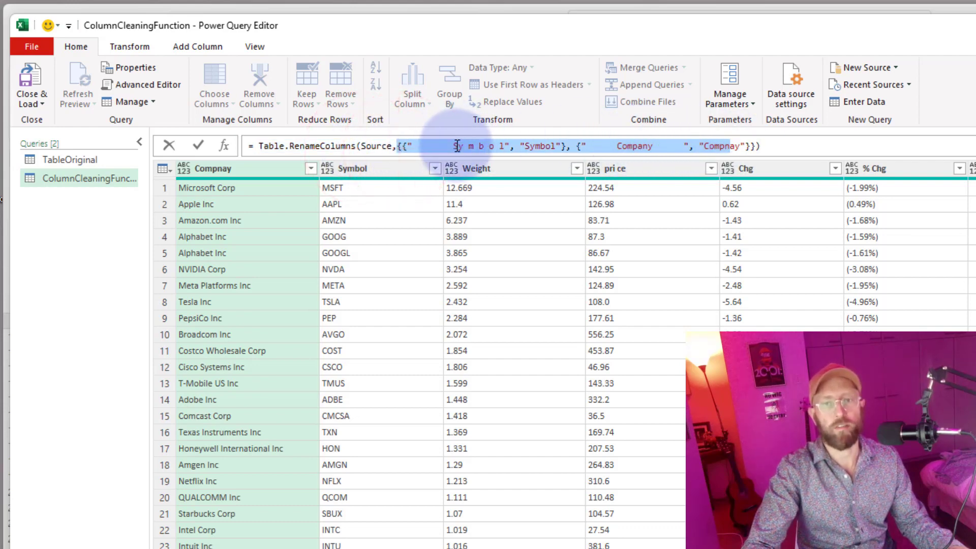
left_click(529, 147)
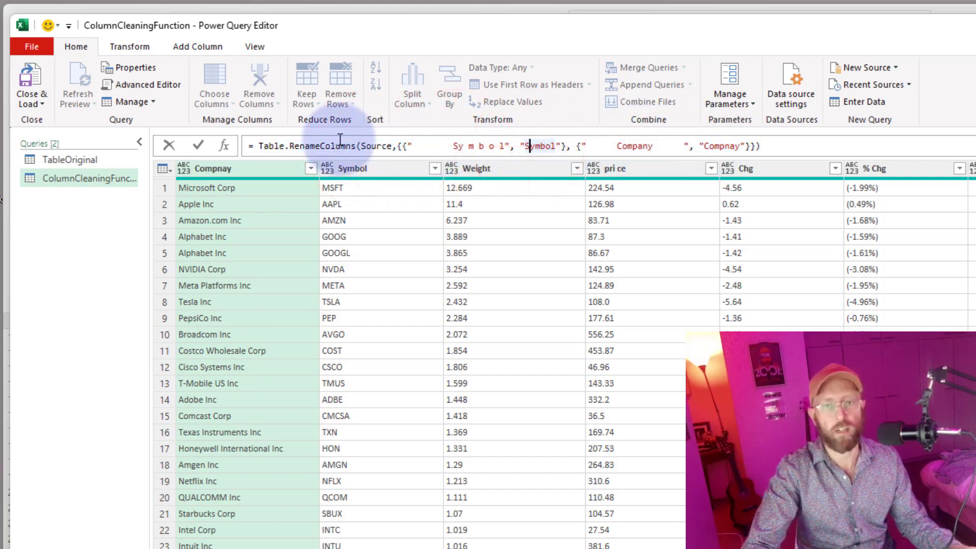
Copy the nested rename list from the Table.RenameColumns formula and use it as the formula of a new blank query
left_click_drag(398, 147, 859, 238)
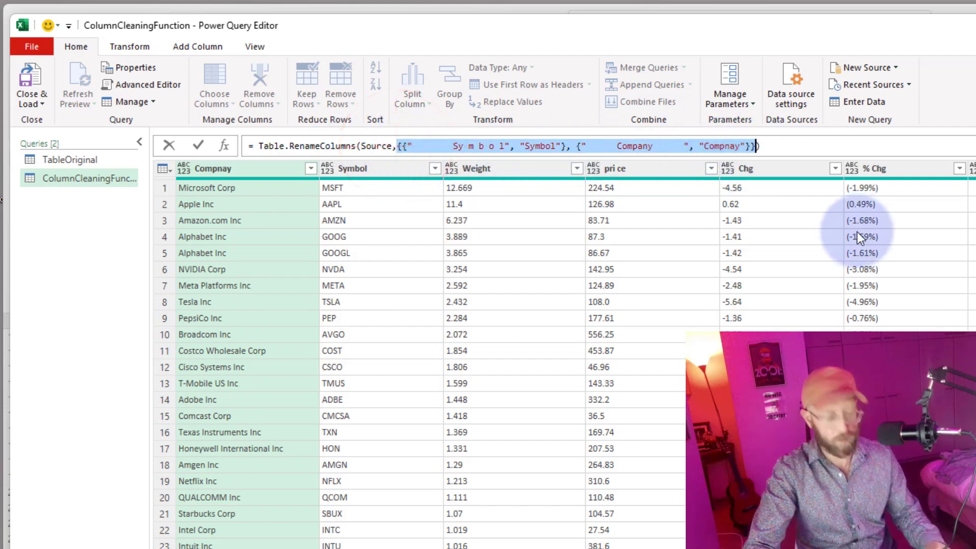
right_click(47, 208)
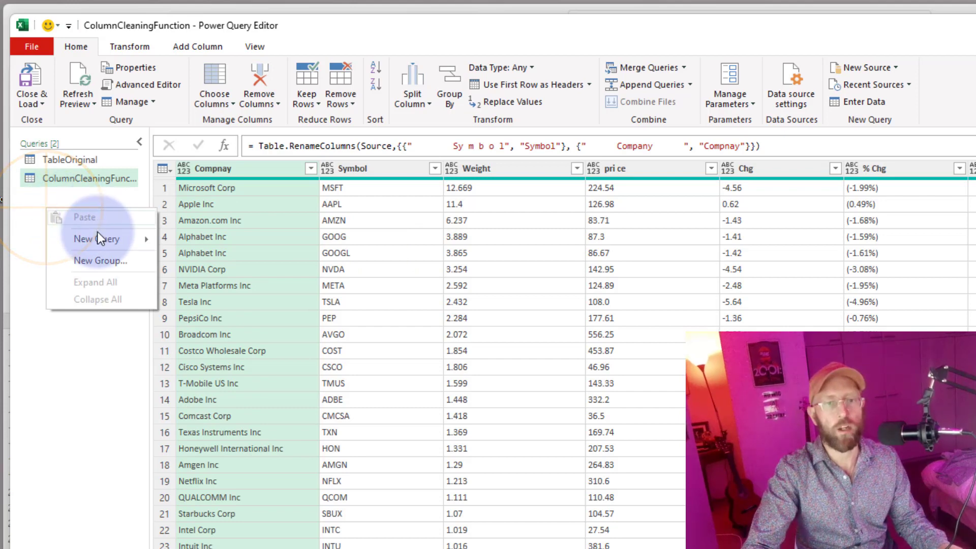
mouse_move(101, 238)
left_click(221, 311)
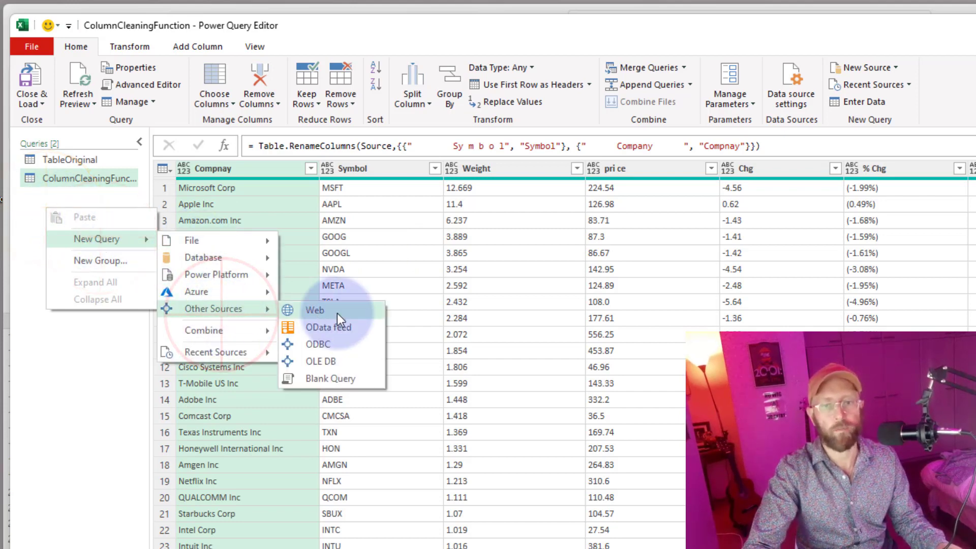
left_click(336, 377)
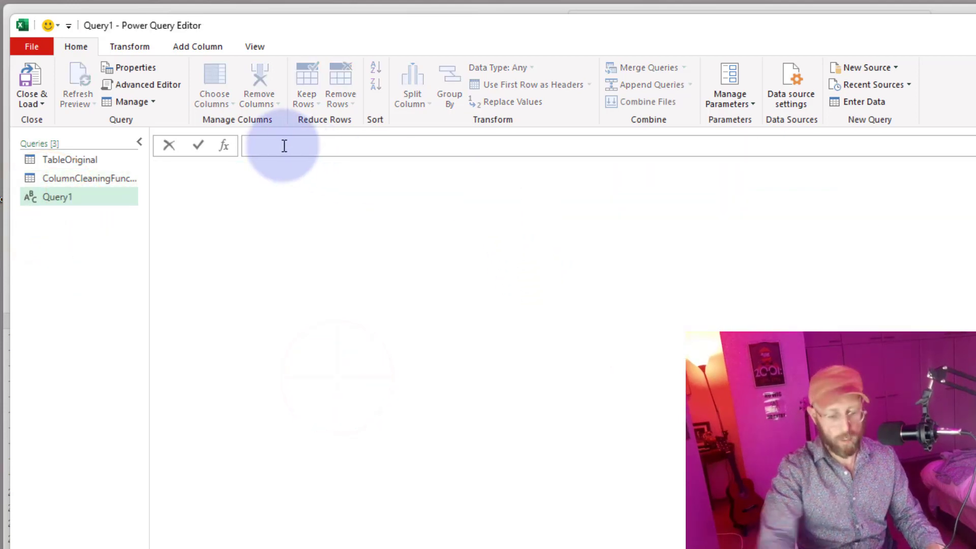
type("= {{\"    Sy m b o l\", \"Symbol\"}, {\"    Company    \", \"Compnay\"}}")
key("Return")
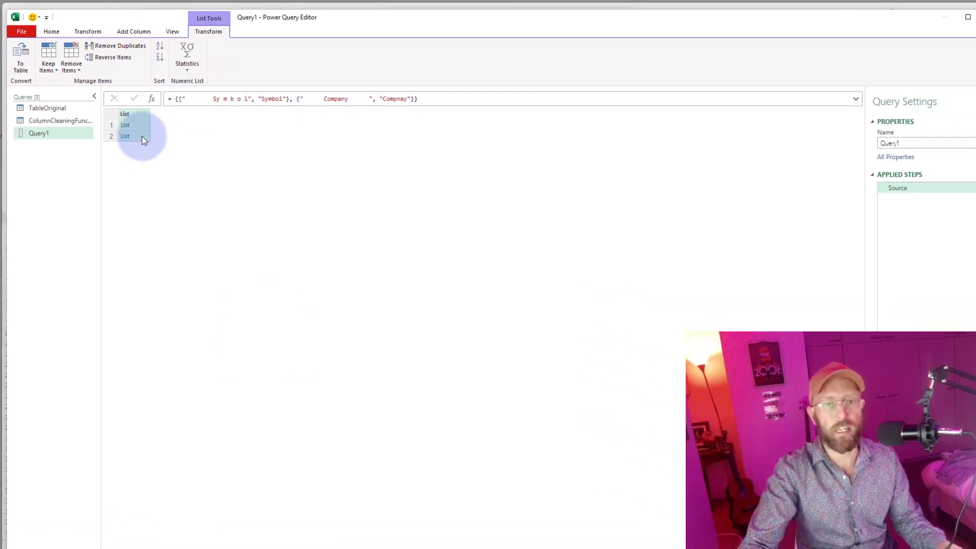
Inspect the pair of dirty and clean column names inside each nested list of Query1
left_click(133, 125)
left_click_drag(190, 489, 174, 227)
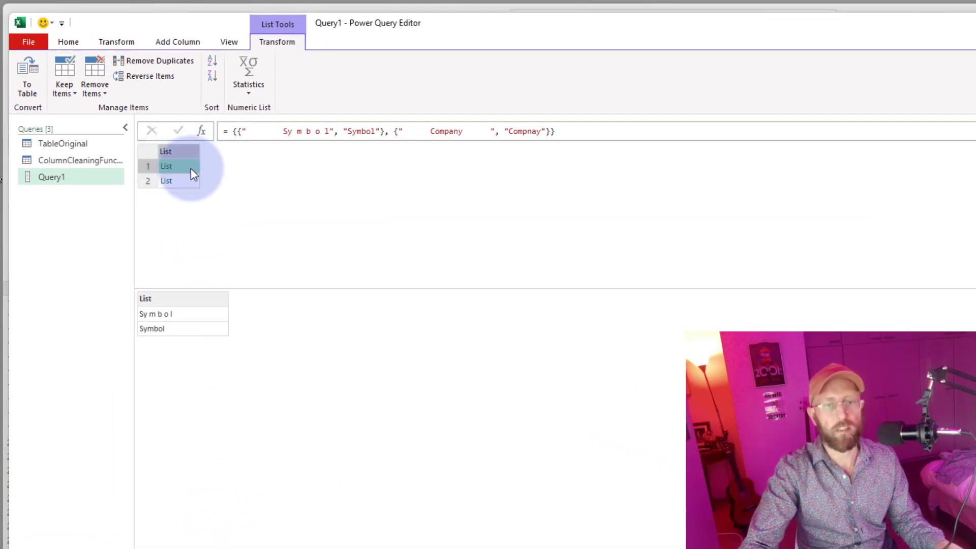
left_click(181, 181)
left_click(181, 168)
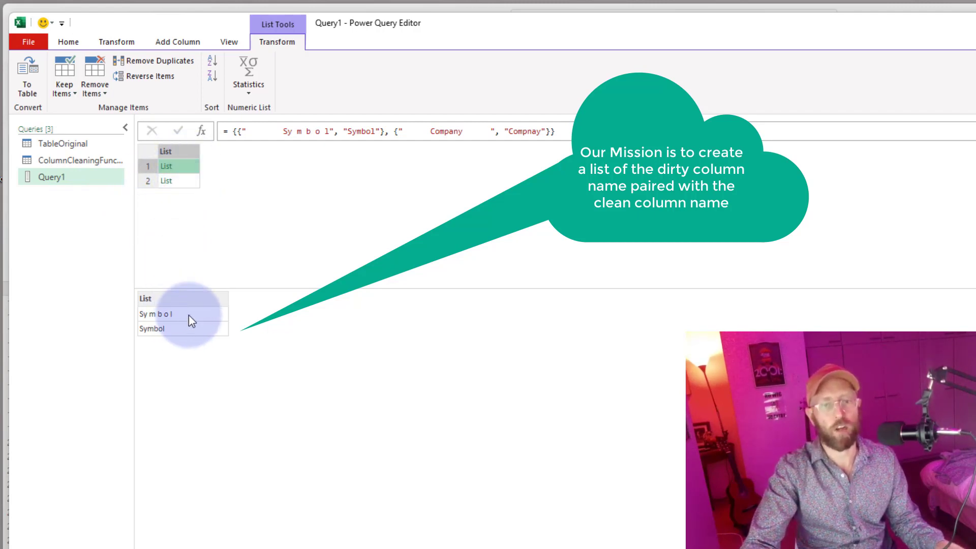
Compare the Table.RenameColumns formula in ColumnCleaningFunction with the list in Query1
left_click(102, 169)
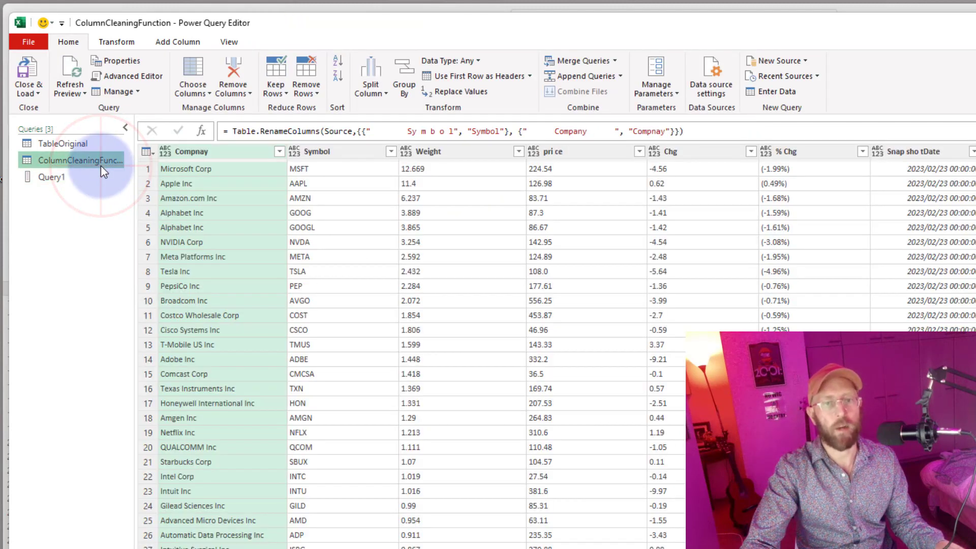
left_click_drag(230, 131, 321, 131)
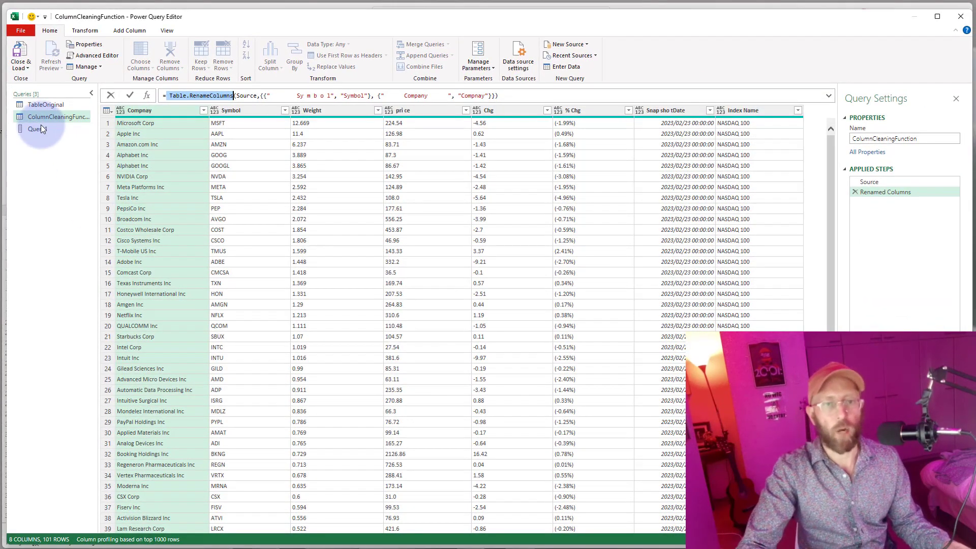
left_click(61, 177)
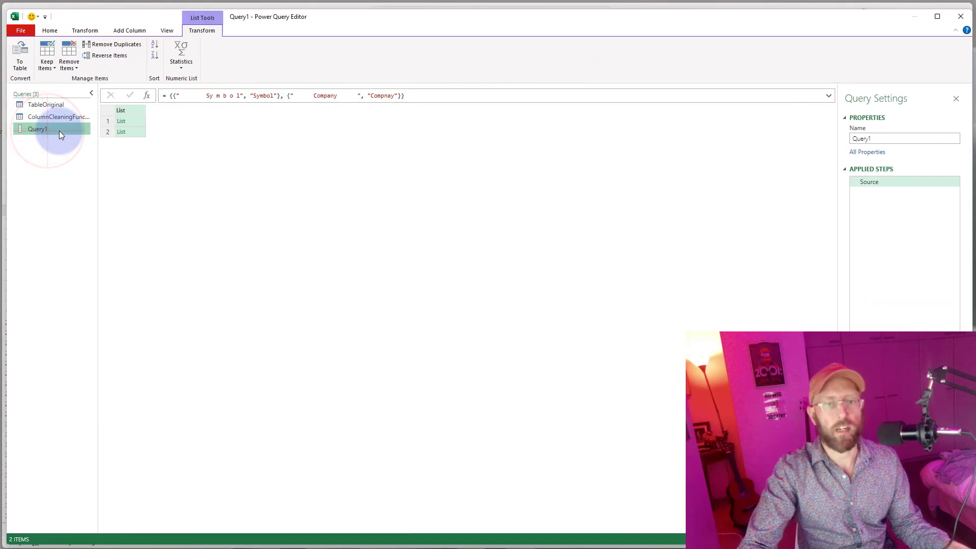
Delete the Renamed Columns step from the ColumnCleaningFunction query
right_click(59, 130)
left_click(47, 117)
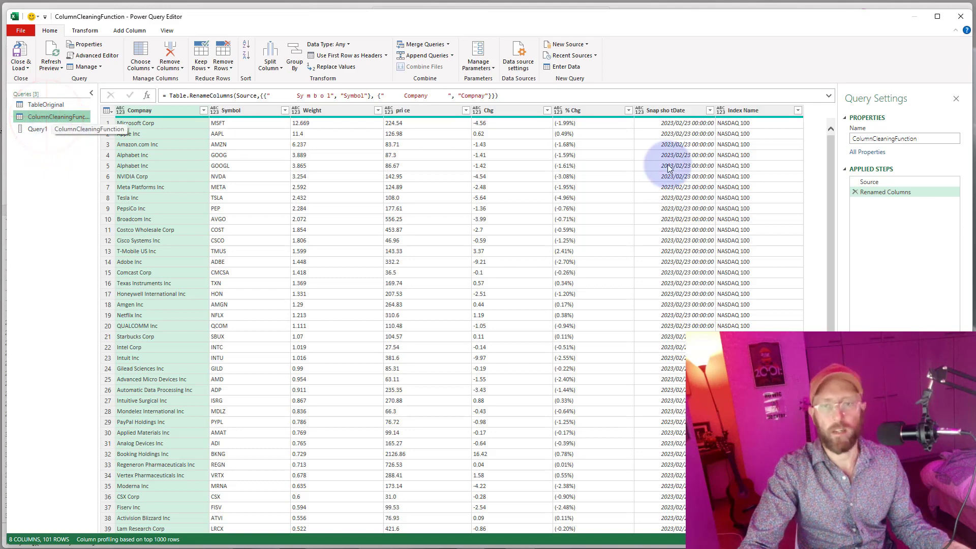
left_click(864, 182)
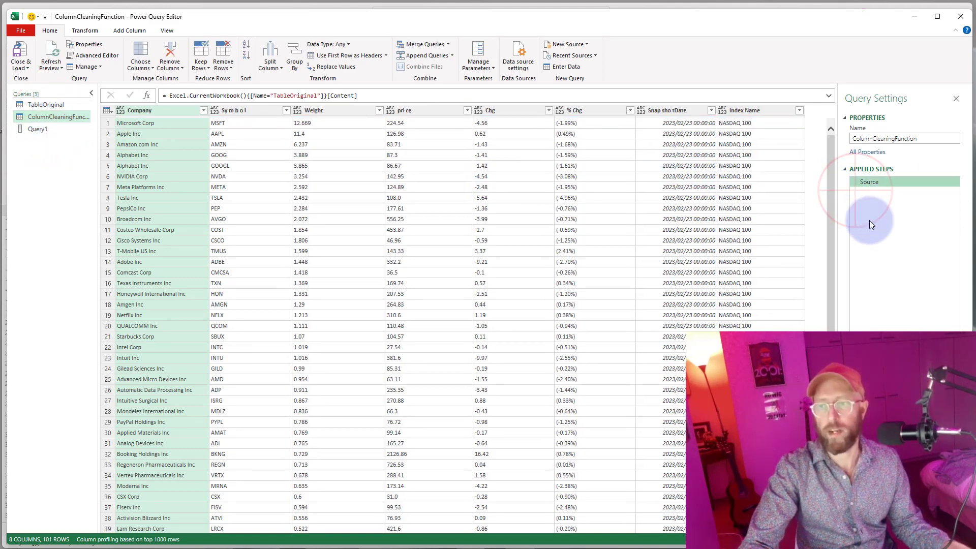
Demote the ColumnCleaningFunction table's headers to the first row and delete the automatic Changed Type step
left_click(86, 32)
left_click(63, 68)
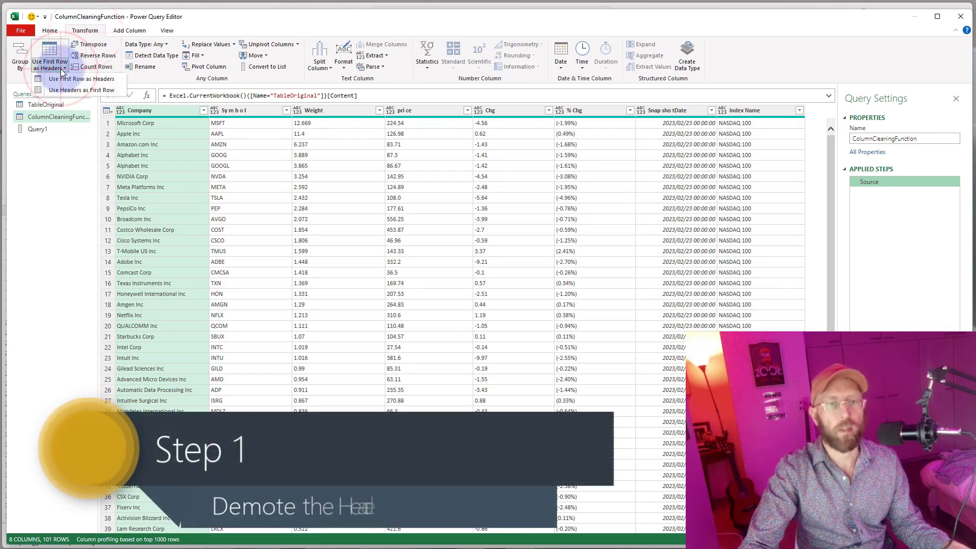
left_click(81, 91)
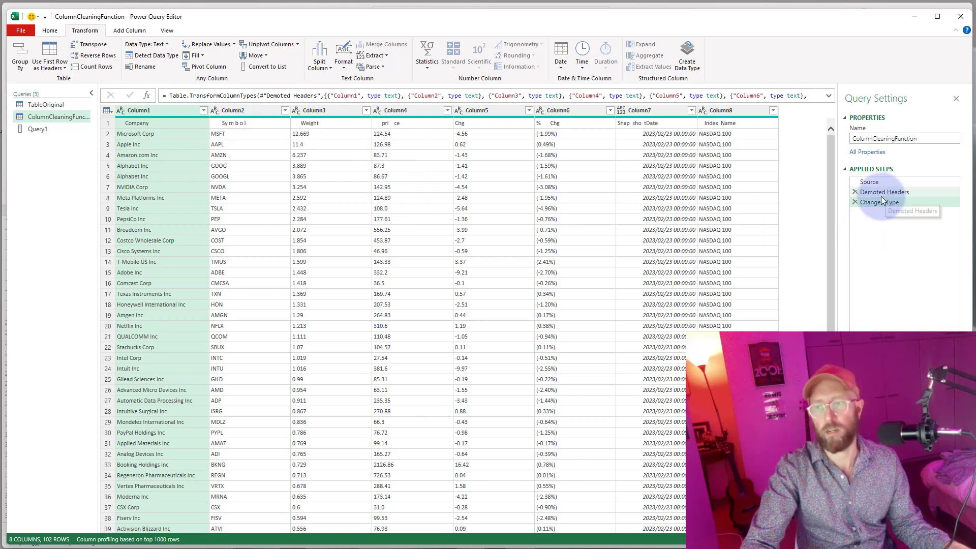
left_click(854, 203)
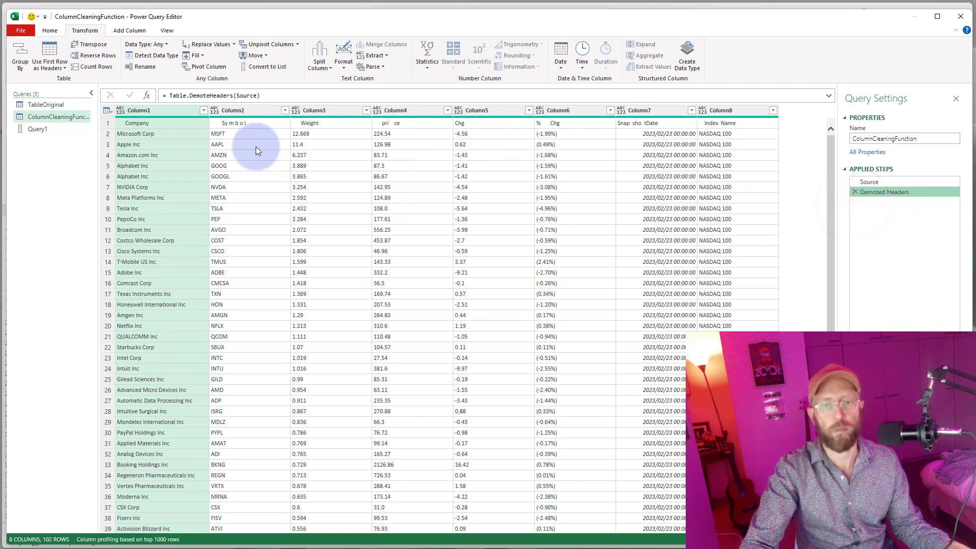
Examine the demoted header row and the company rows below it, previewing individual cells and whole rows
left_click(145, 124)
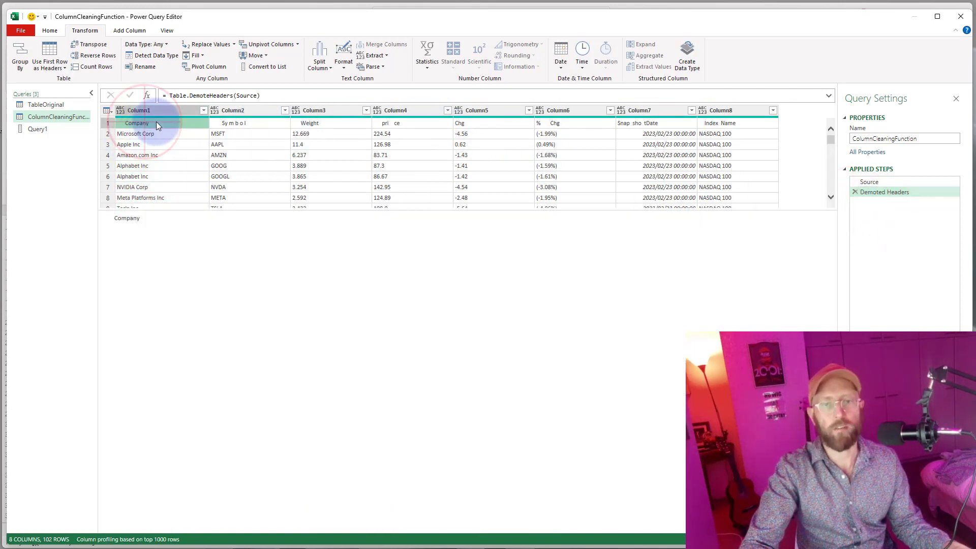
left_click(107, 123)
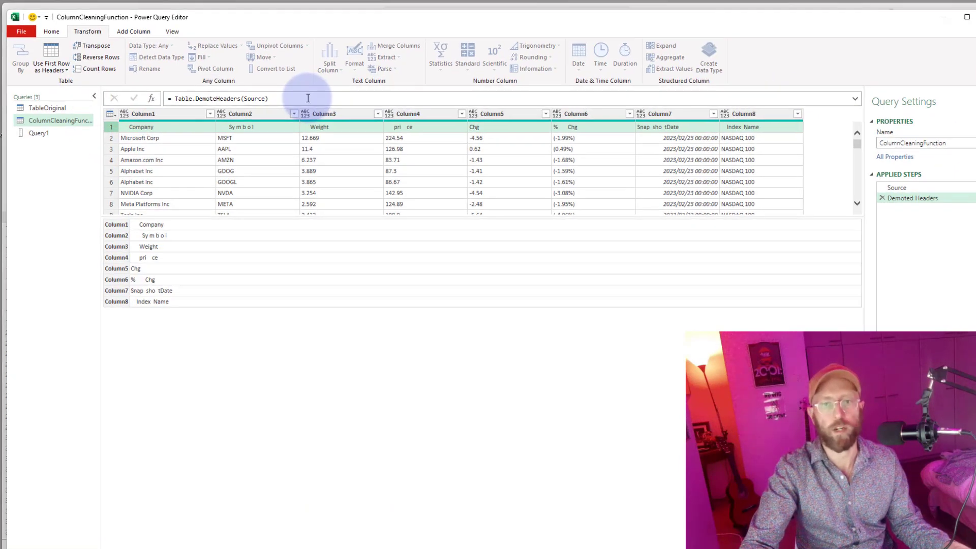
left_click(298, 95)
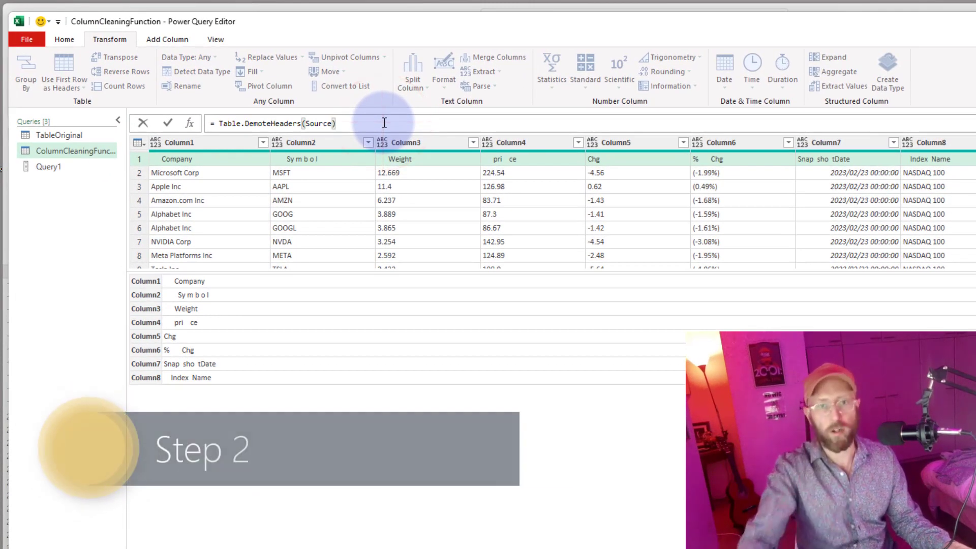
left_click(212, 172)
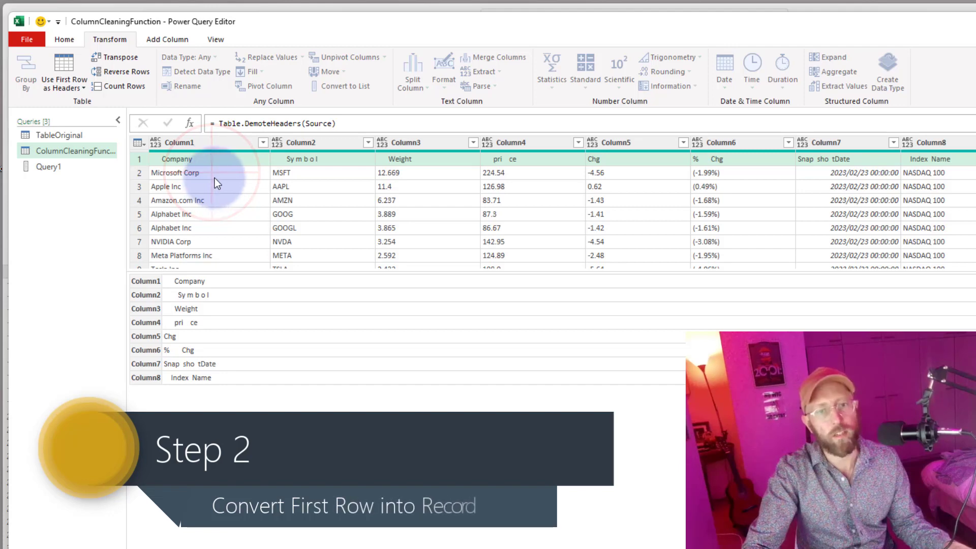
left_click(218, 188)
left_click(222, 203)
left_click(221, 228)
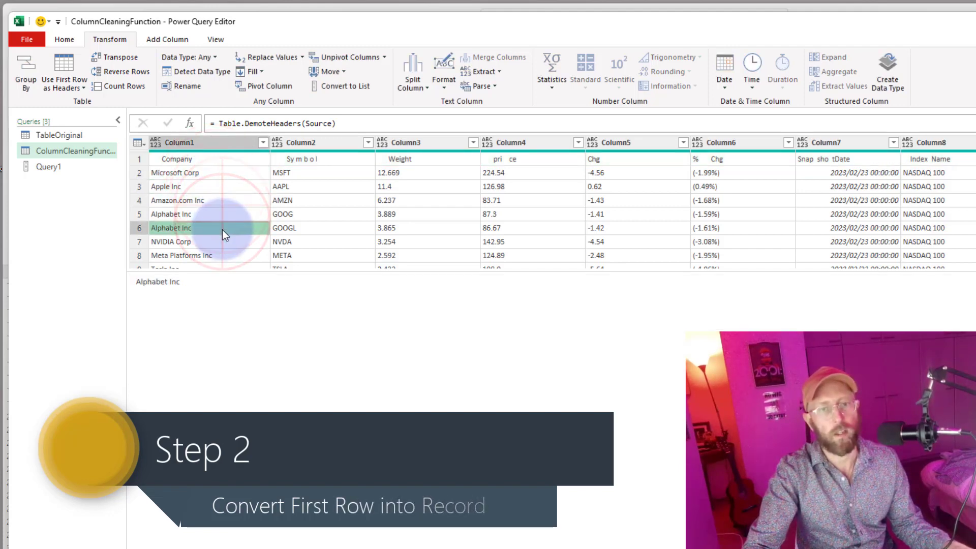
left_click(212, 158)
left_click(136, 160)
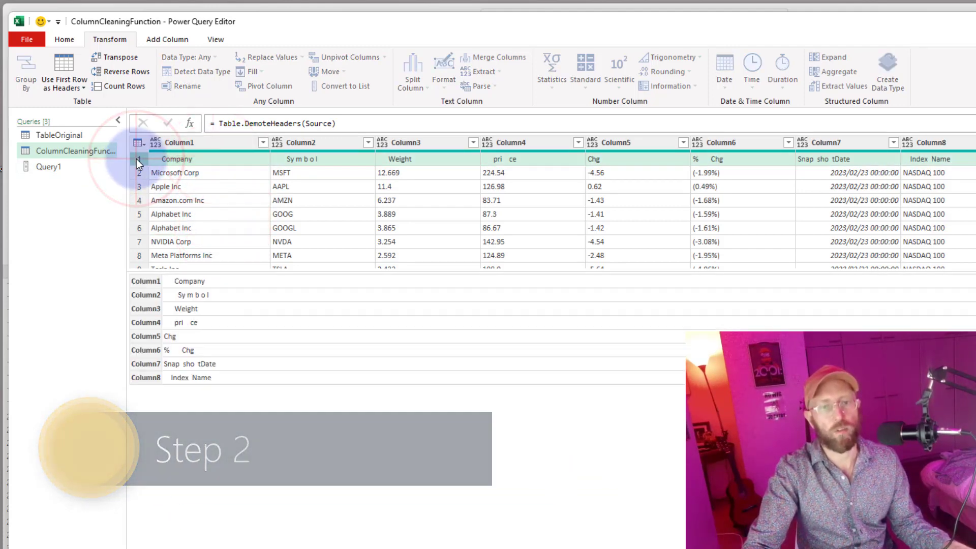
left_click(138, 173)
left_click(139, 187)
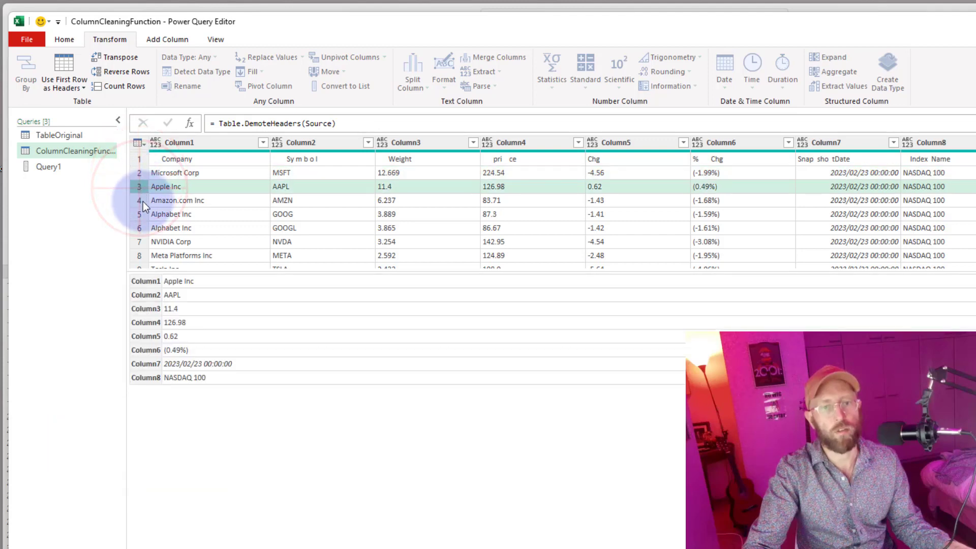
left_click(140, 201)
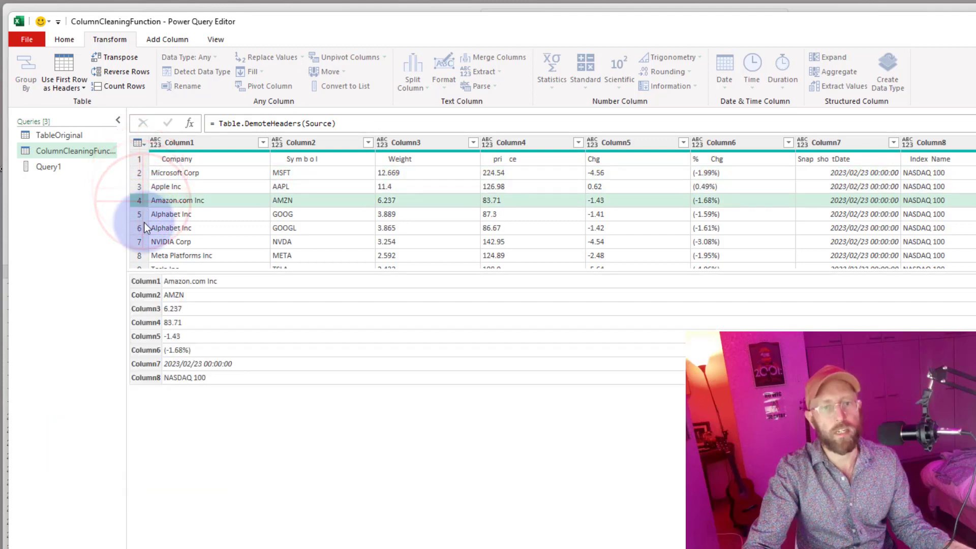
Extract the first row as a record by appending the row index {0} to the Table.DemoteHeaders(Source) formula
left_click(139, 161)
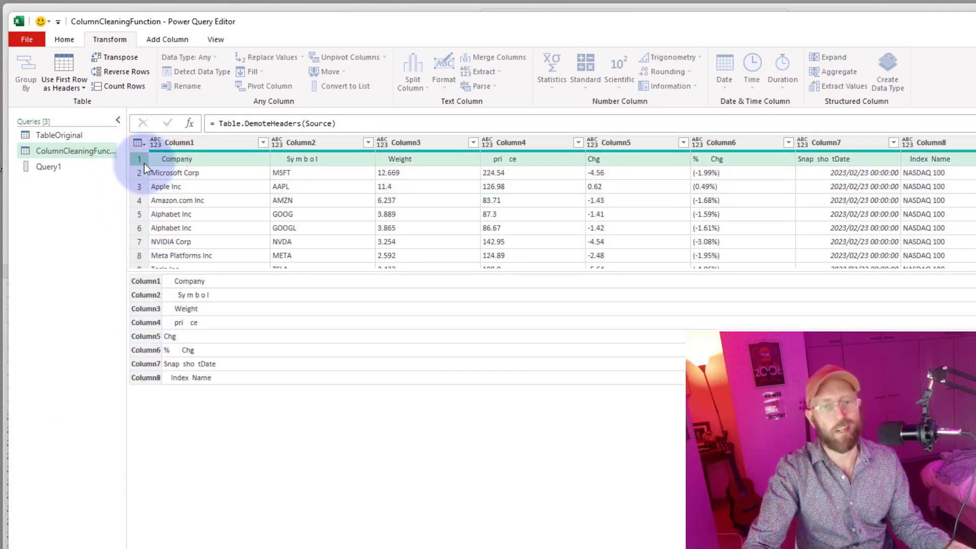
left_click(346, 123)
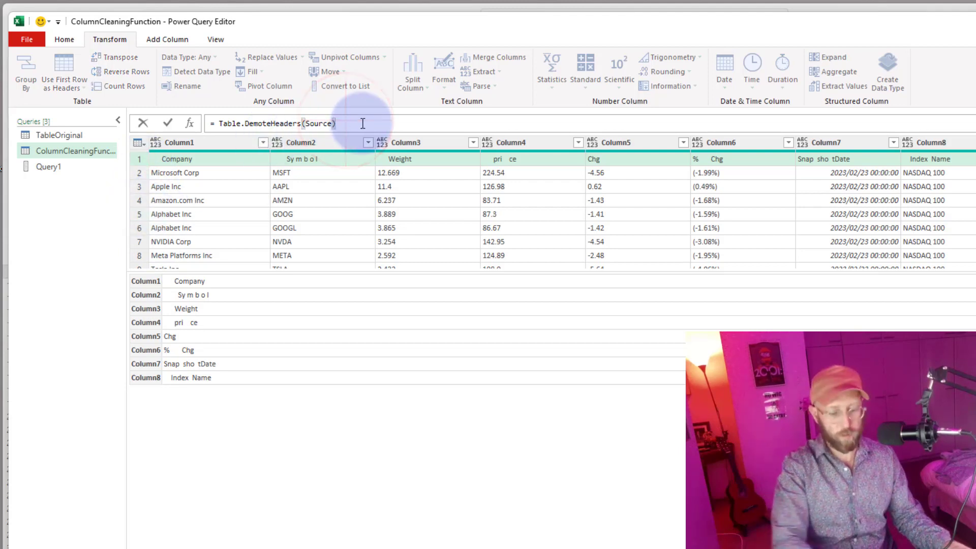
type("{}")
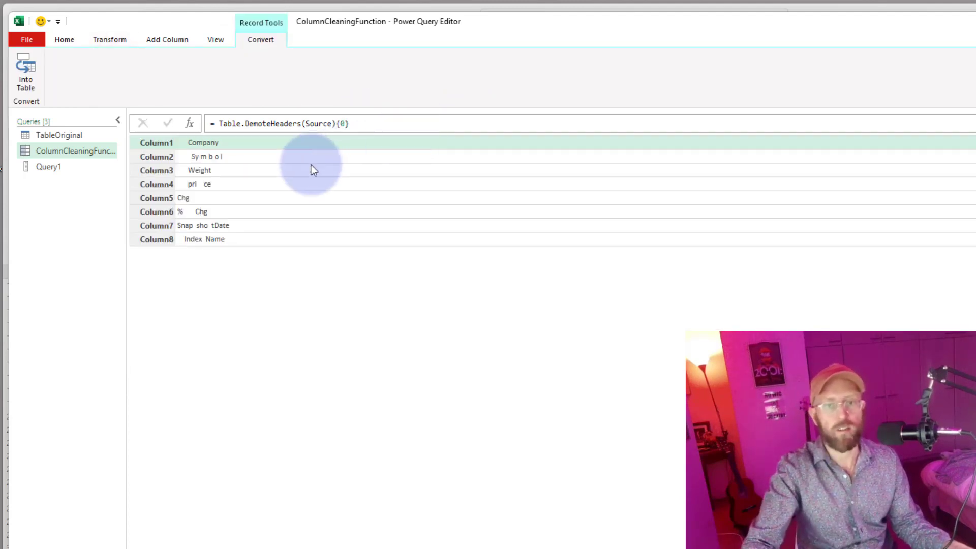
Try row index 1 in the Table.DemoteHeaders formula to view the second row's record, and set the index back to 0
left_click(348, 123)
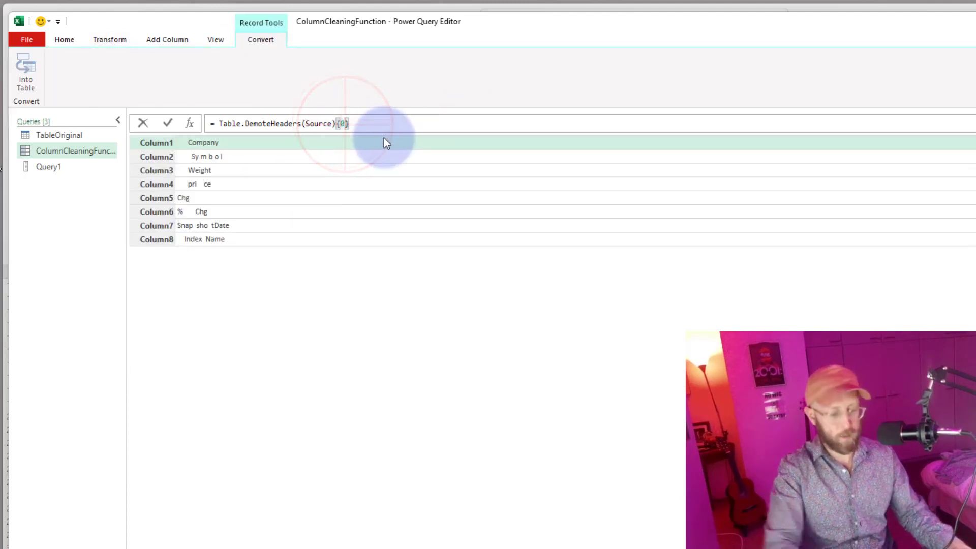
key("BackSpace")
type("1")
key("Return")
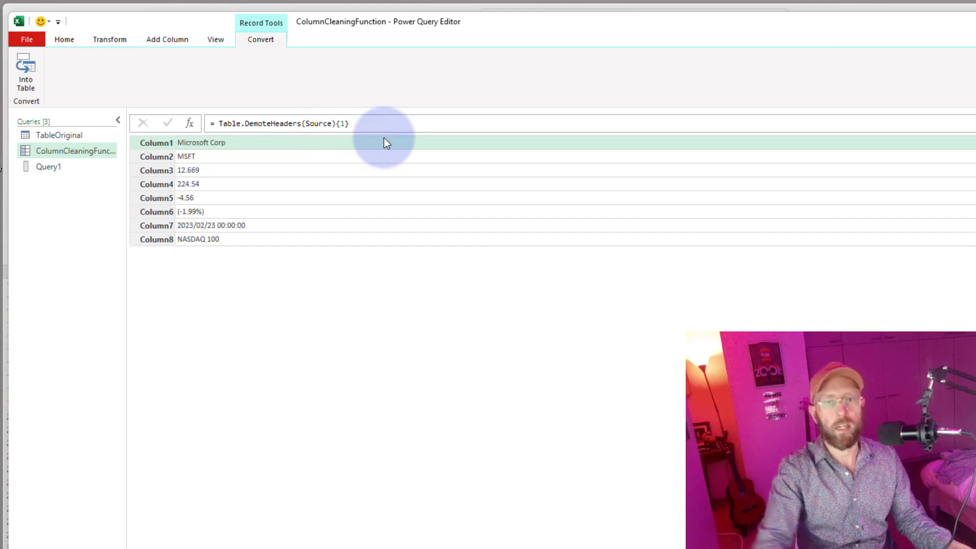
left_click(344, 122)
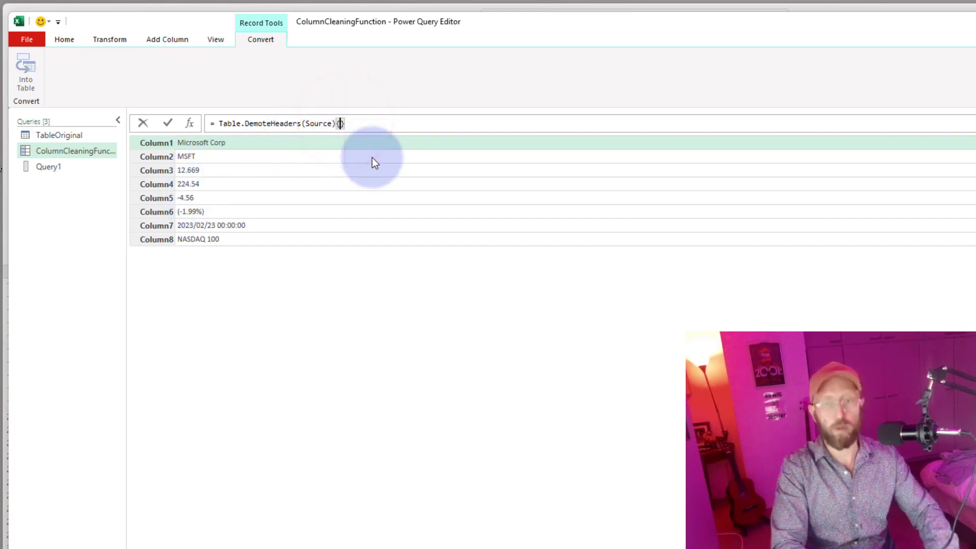
type("0")
key("Return")
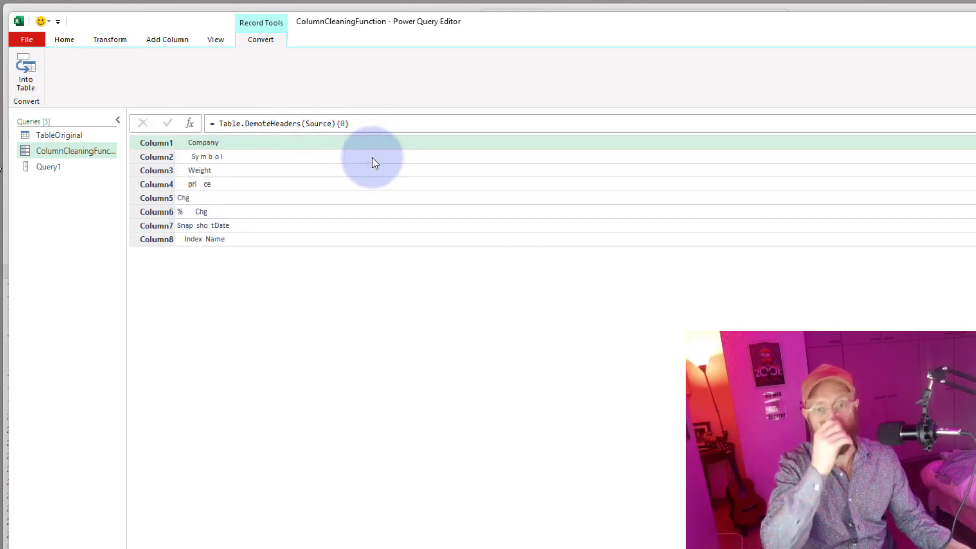
Convert the header record into a table by wrapping the Table.DemoteHeaders(Source){0} formula in Record.ToTable
left_click(295, 145)
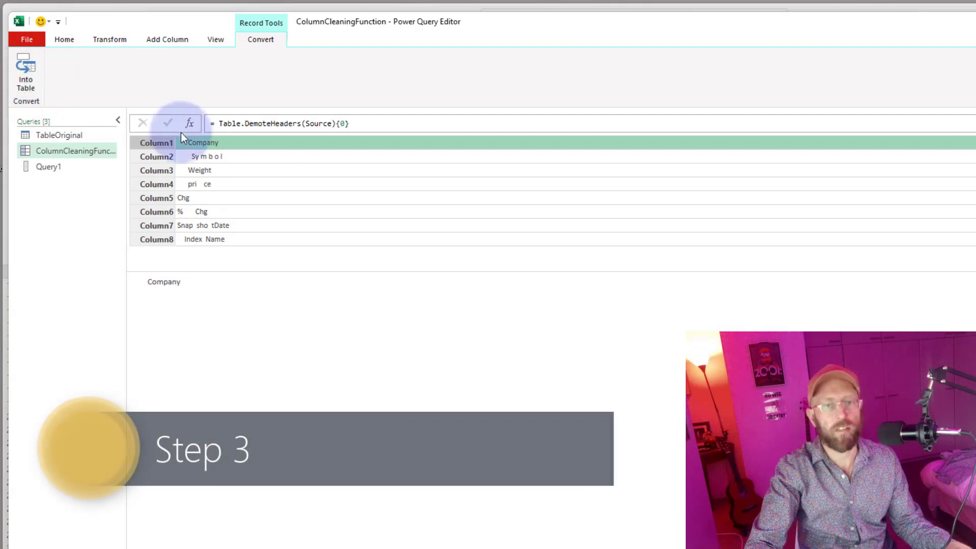
left_click(220, 123)
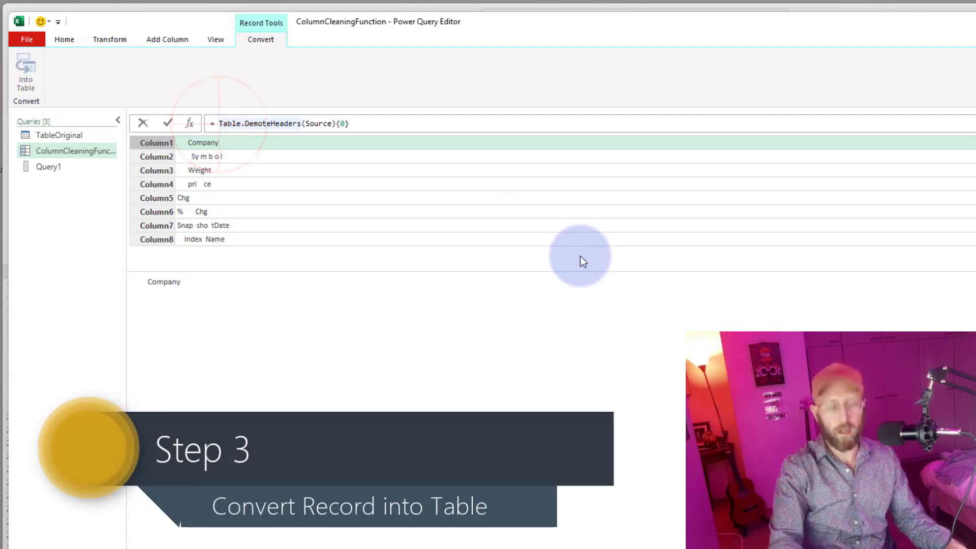
type("Rec")
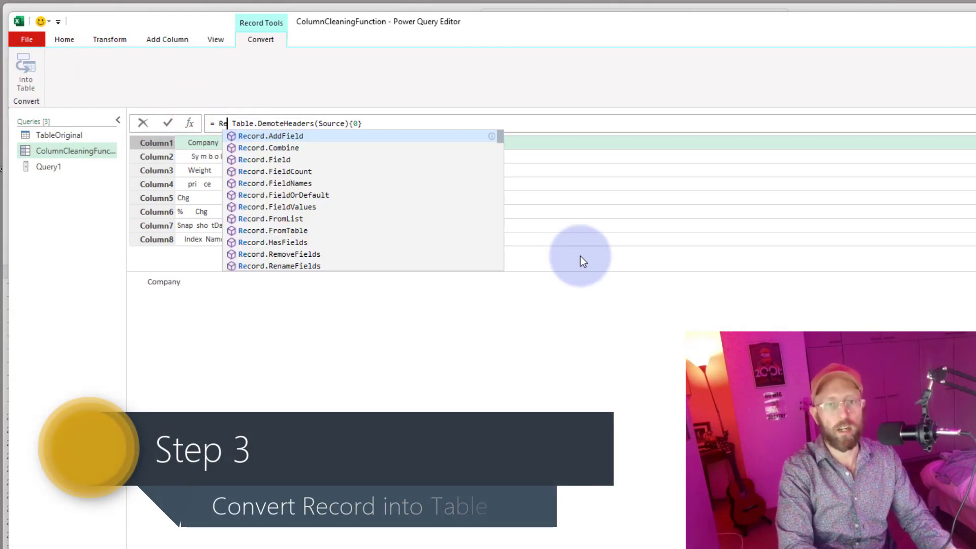
type("ord")
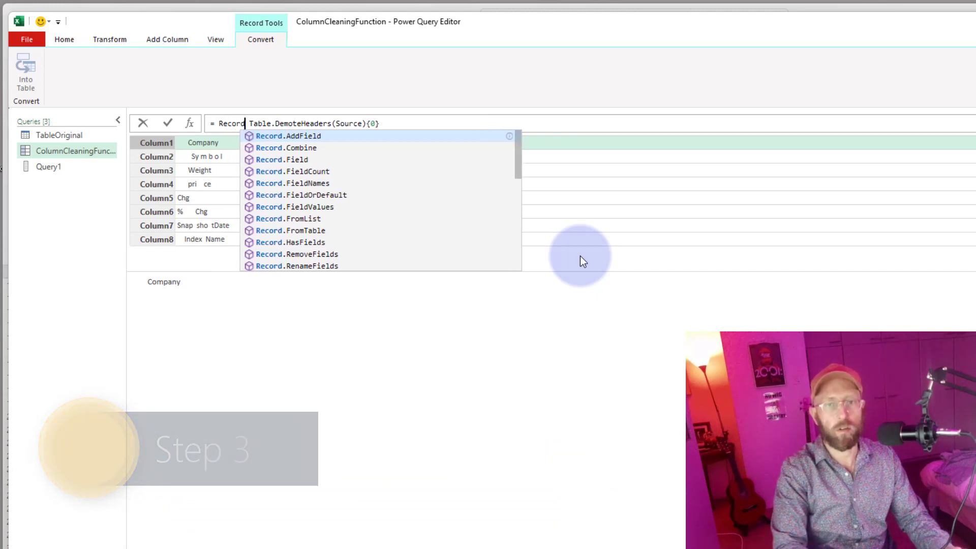
type(".To")
key("Down")
key("Tab")
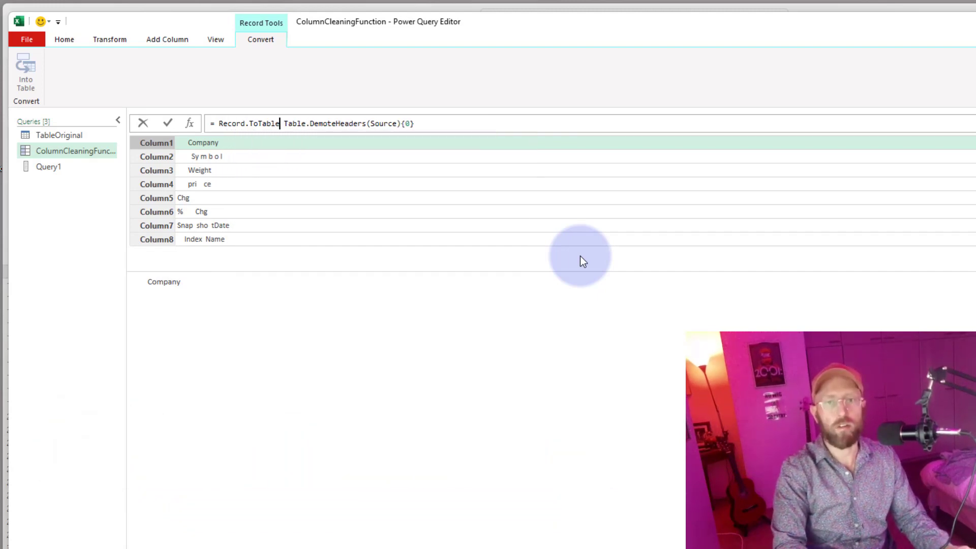
type("()")
key("Delete")
key("End")
type(")")
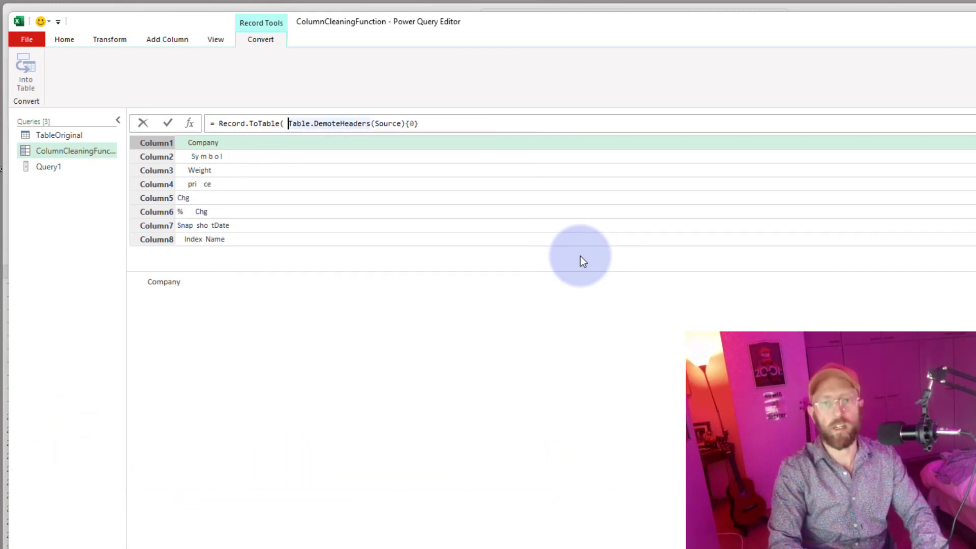
key("Return")
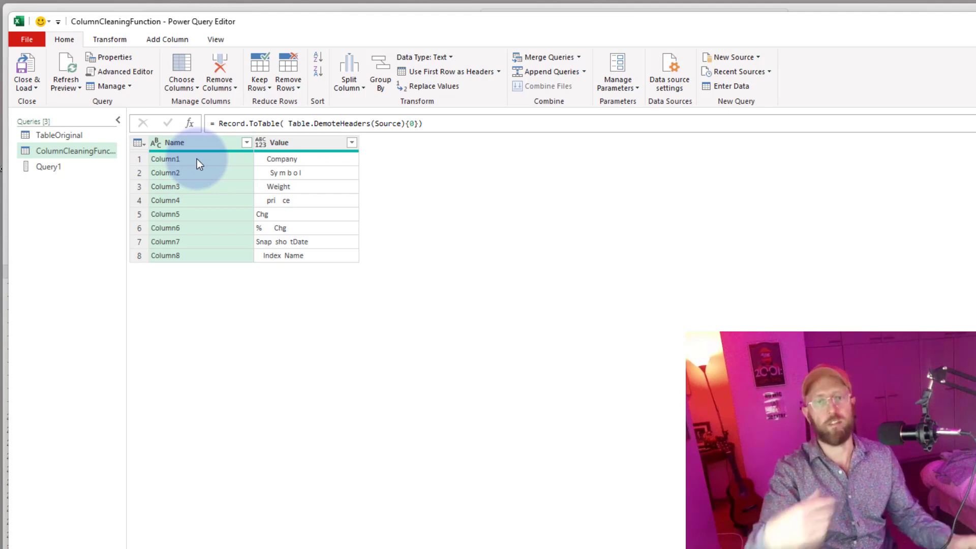
Rename the Value column as DirtyColumnName
double_click(304, 145)
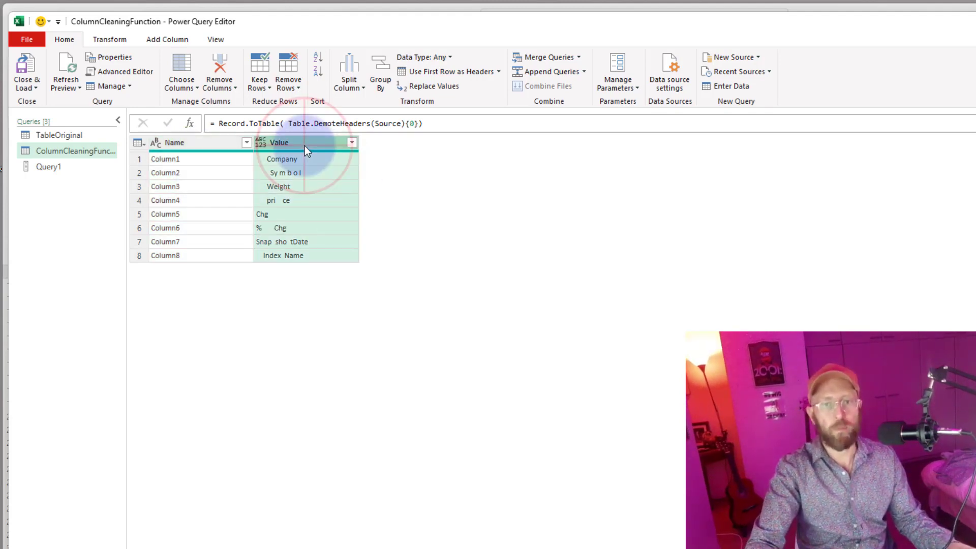
type("DirtyColumnName")
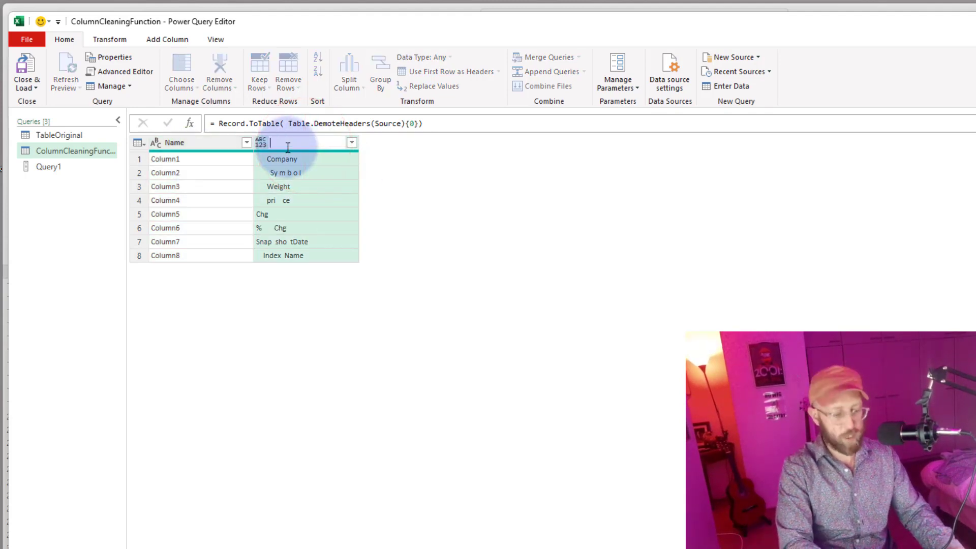
left_click(430, 173)
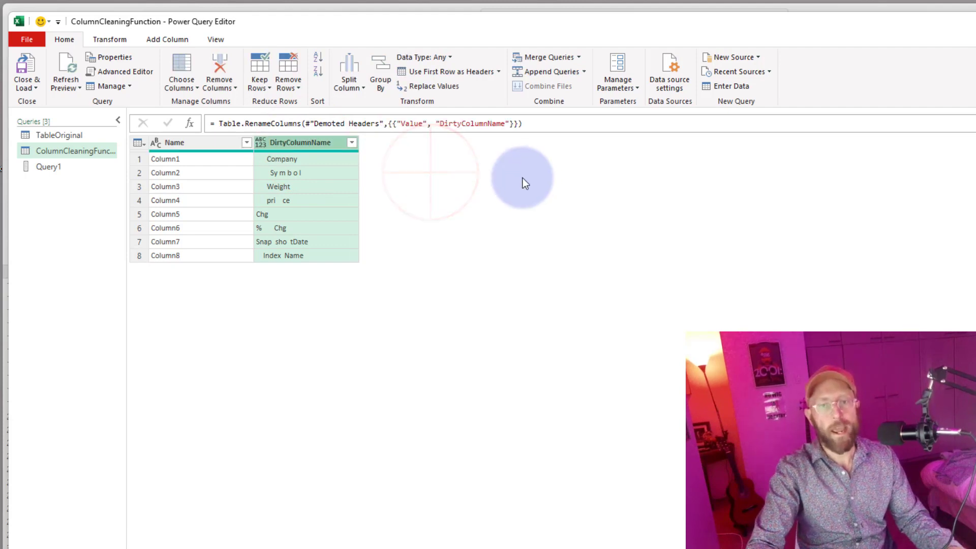
Start a custom column named CleanColumnName with the formula Text.Trim([DirtyColumnName])
left_click(164, 39)
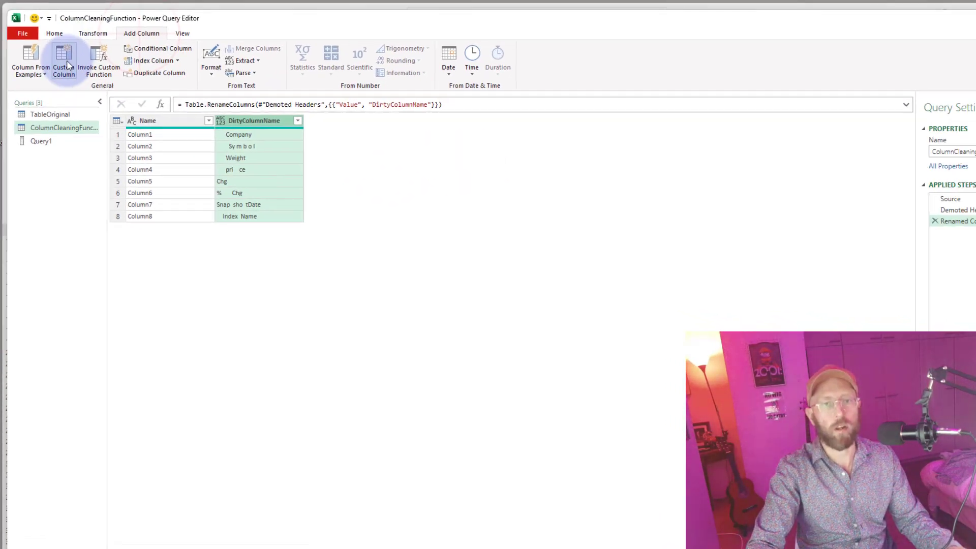
left_click(61, 64)
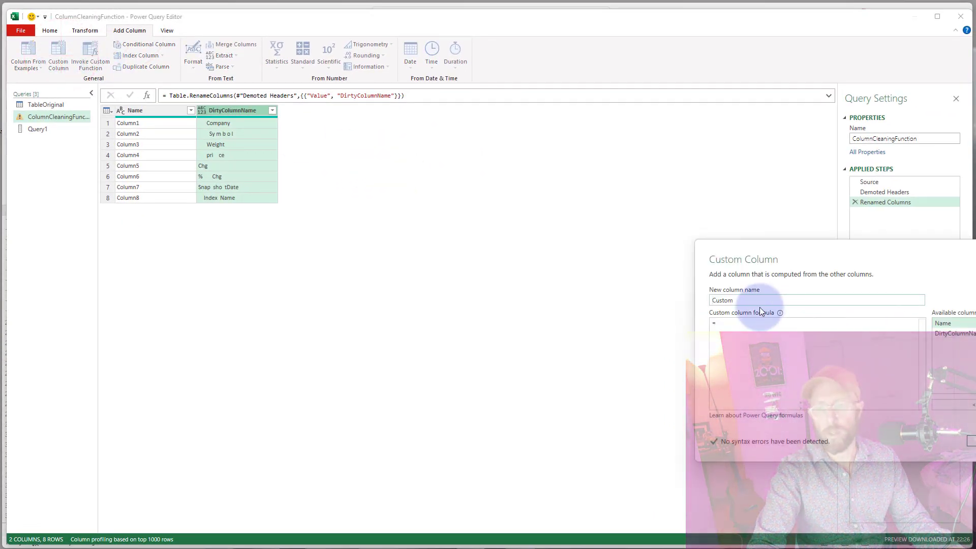
type("Clean")
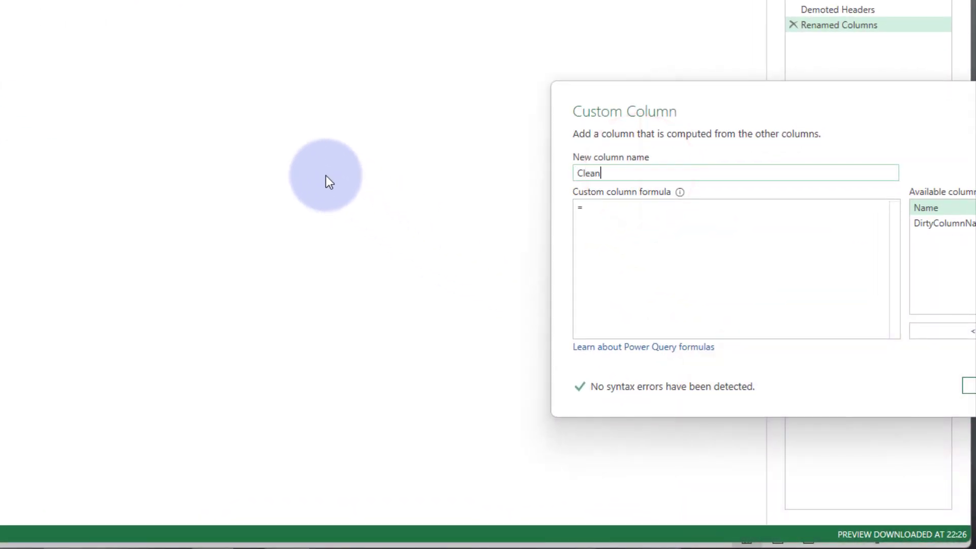
type("ColumnName")
left_click(618, 206)
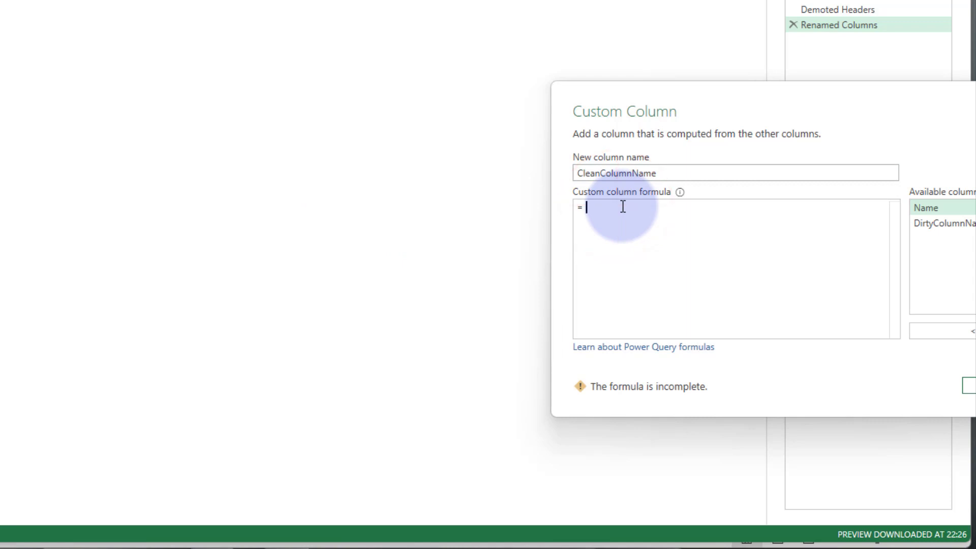
type("Text")
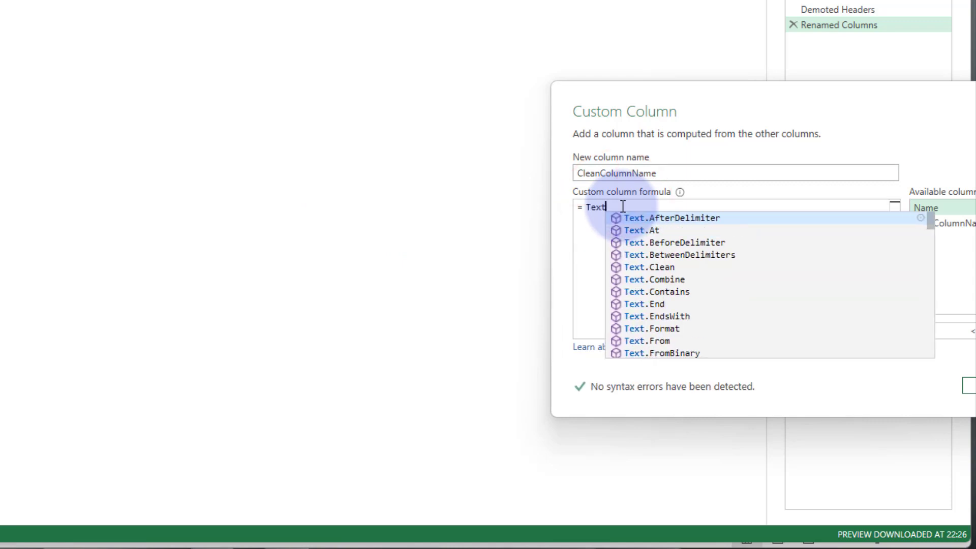
type(".Trim(")
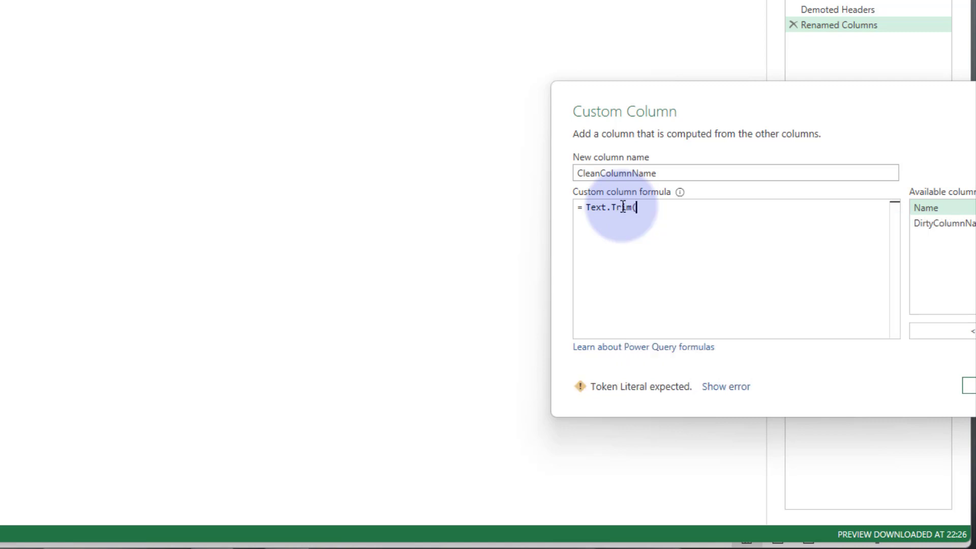
double_click(944, 223)
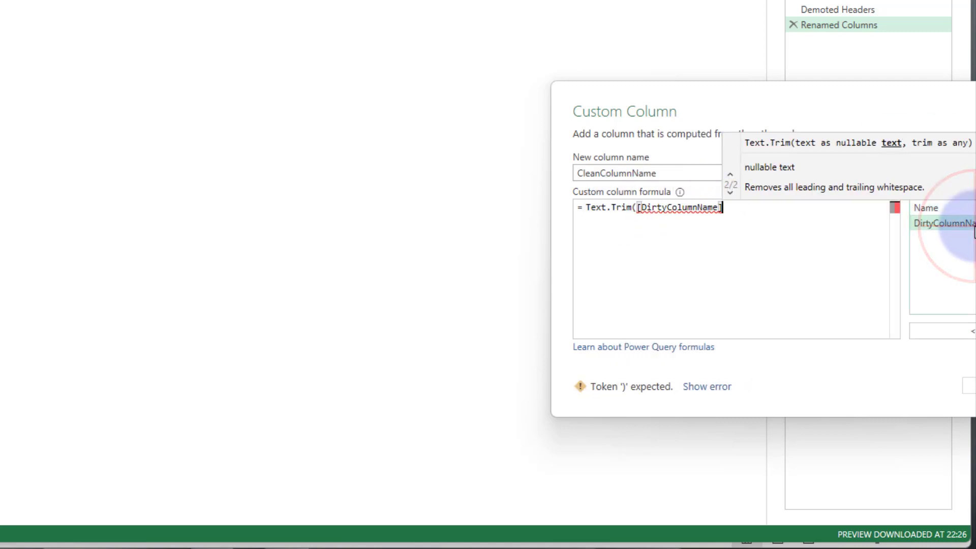
type(")")
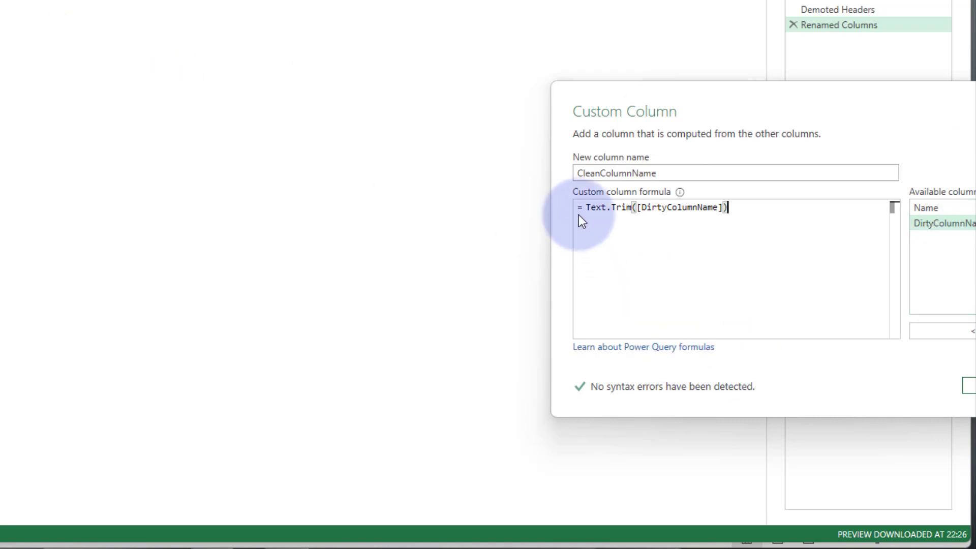
Wrap the Text.Trim([DirtyColumnName]) formula in Text.Upper to convert the names to uppercase
left_click_drag(586, 208, 632, 208)
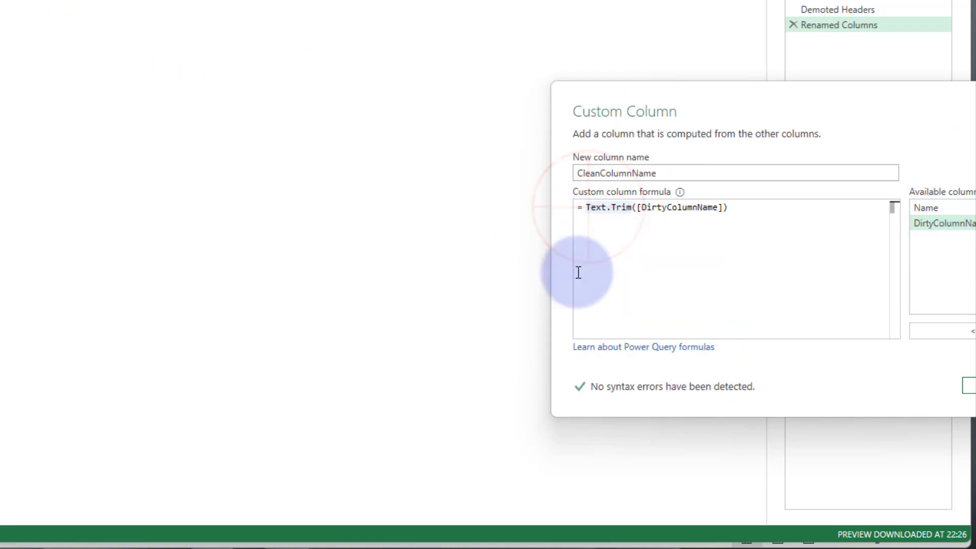
key("Left")
type("Text")
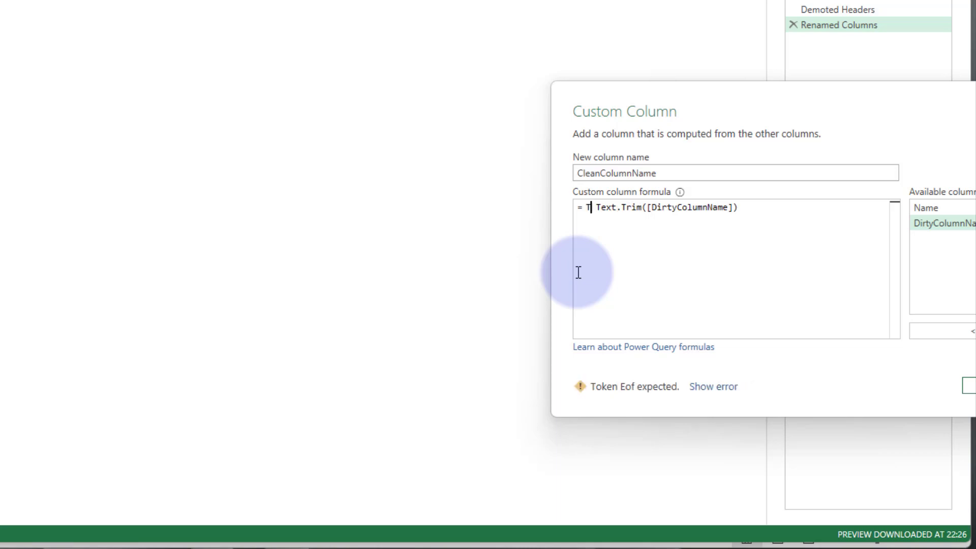
type(".Upper(")
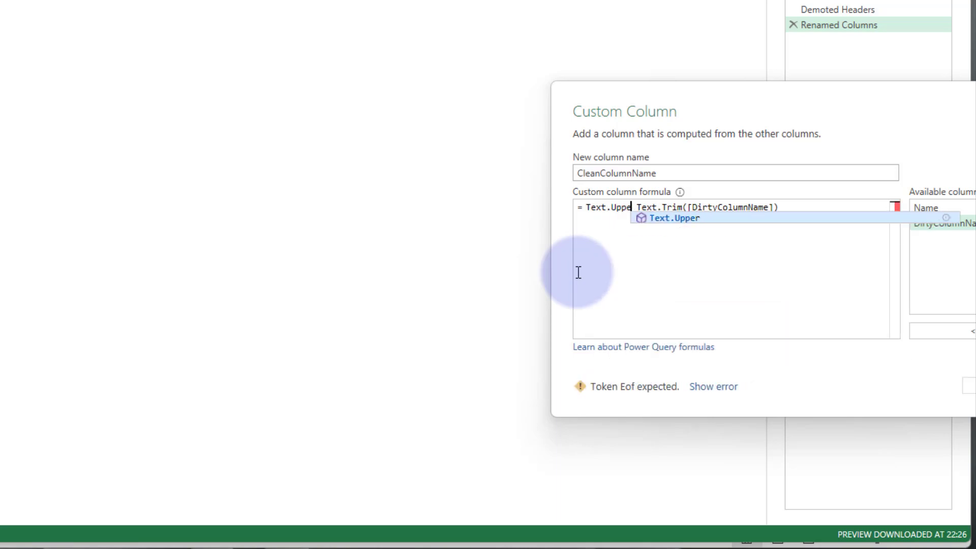
key("Delete")
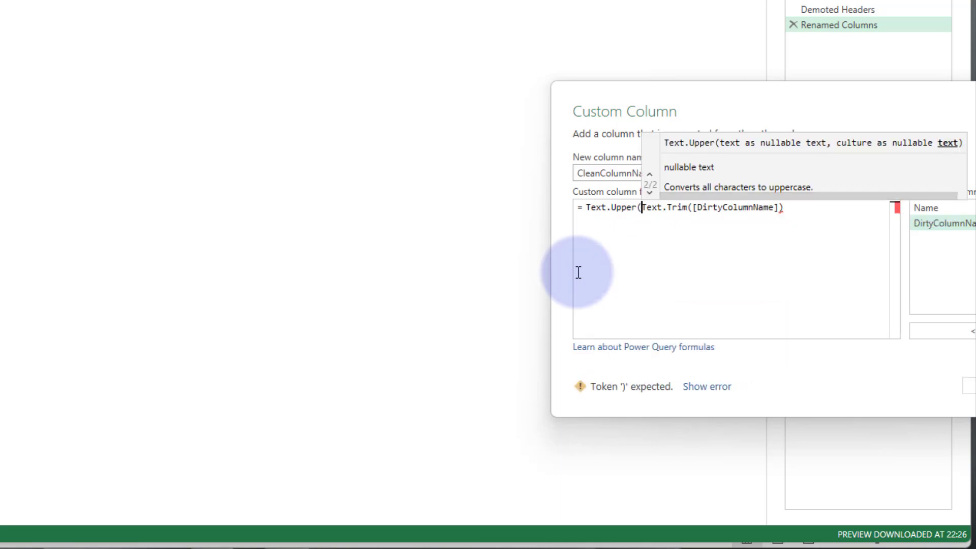
key("End")
type(")")
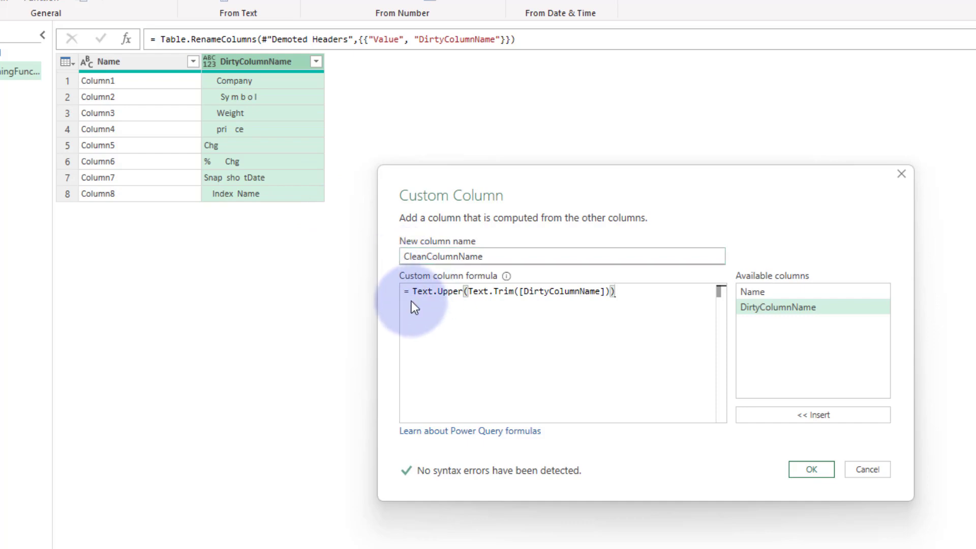
Wrap the custom column formula in Text.Remove with " " as the character to remove, and add the CleanColumnName column
left_click(411, 291)
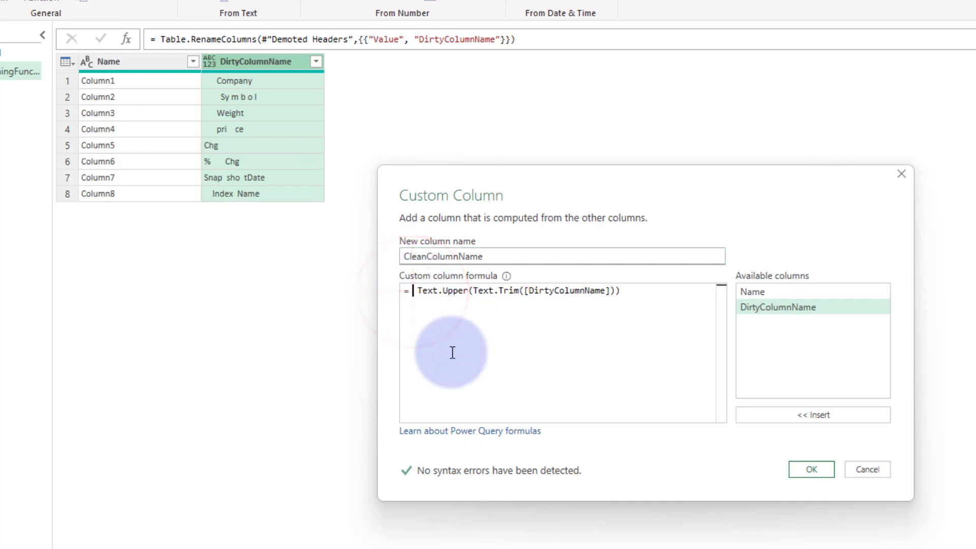
type("Text.")
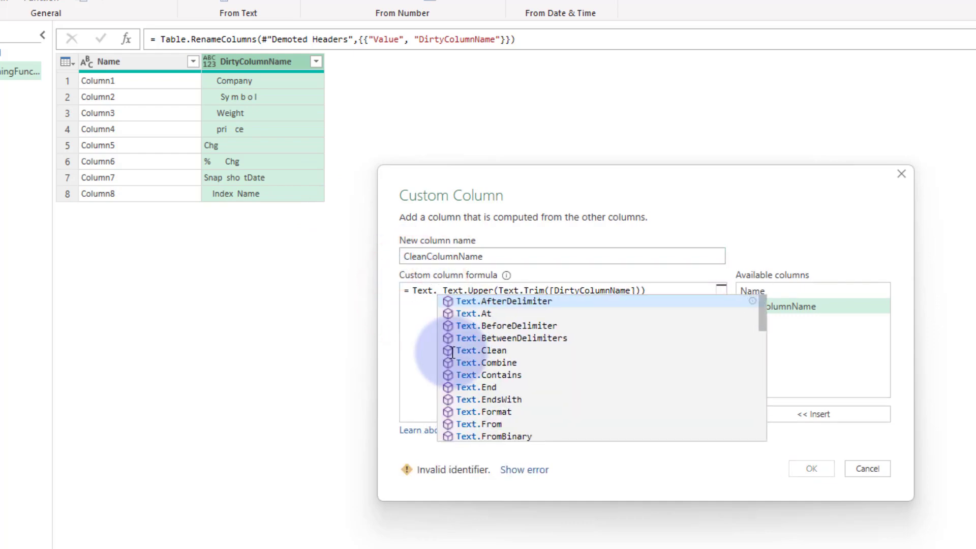
type("Te")
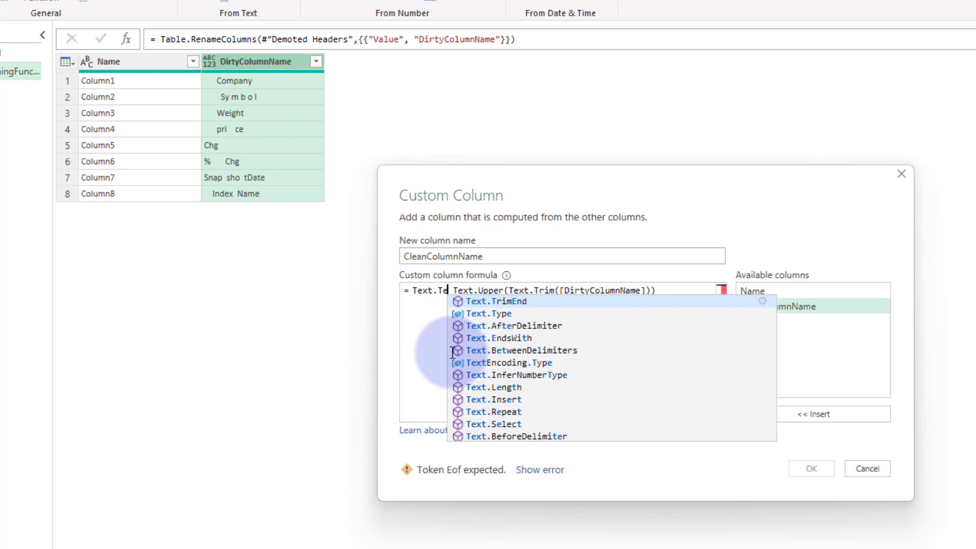
key("BackSpace")
key("BackSpace")
type("Remove(")
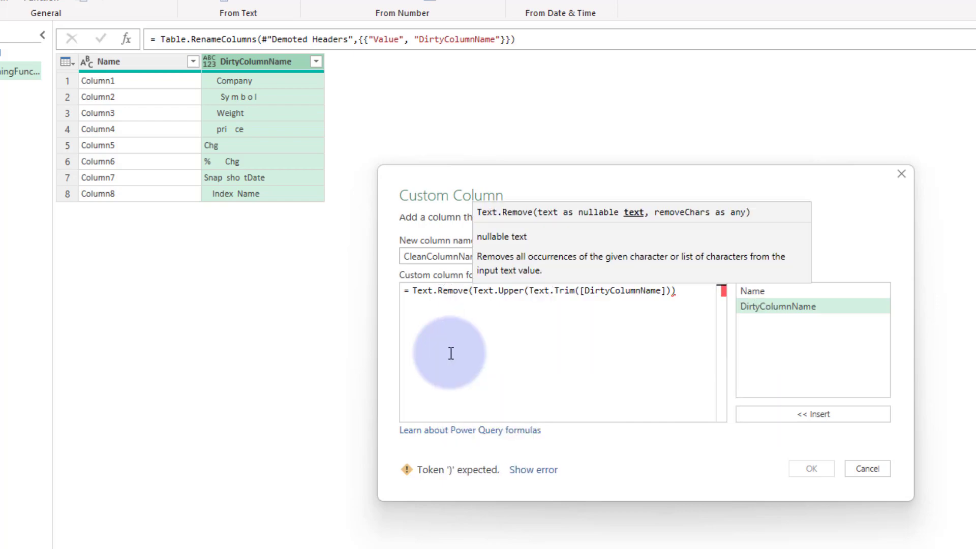
left_click(674, 290)
type(",")
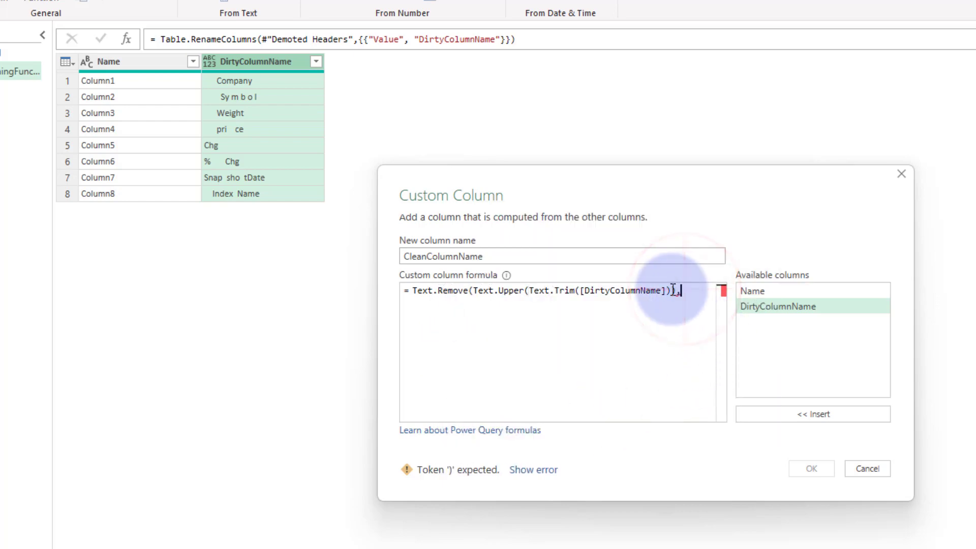
type(" \" \")")
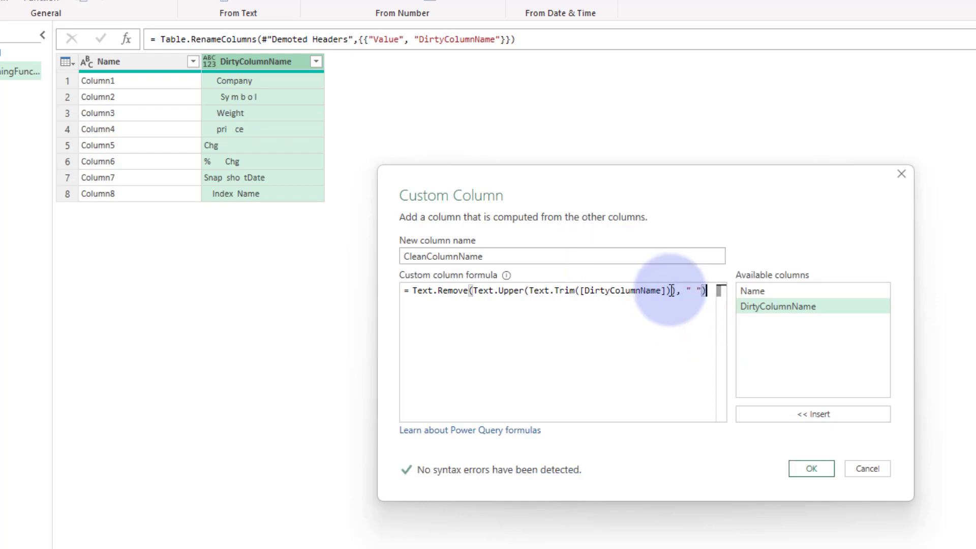
left_click(808, 470)
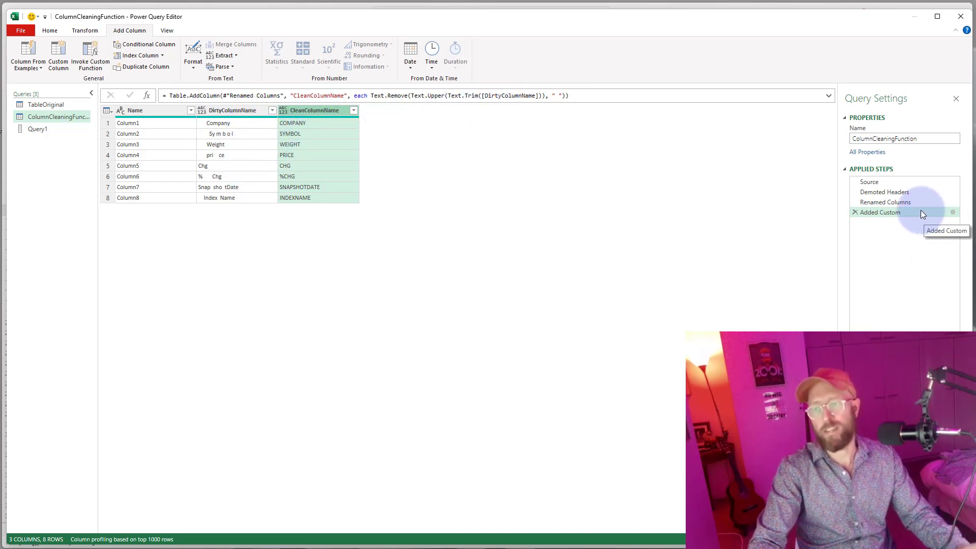
Rename the Added Custom applied step as CleanedColumns
key("F2")
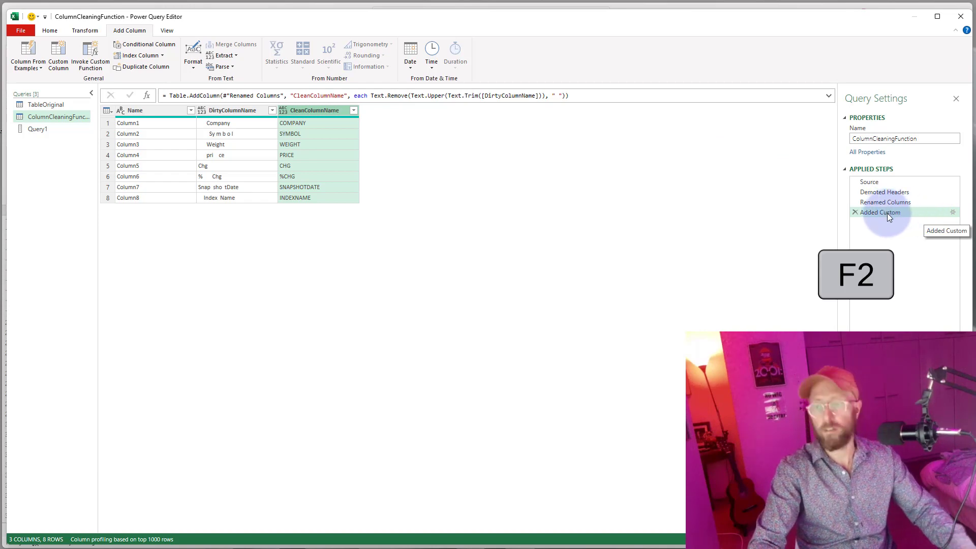
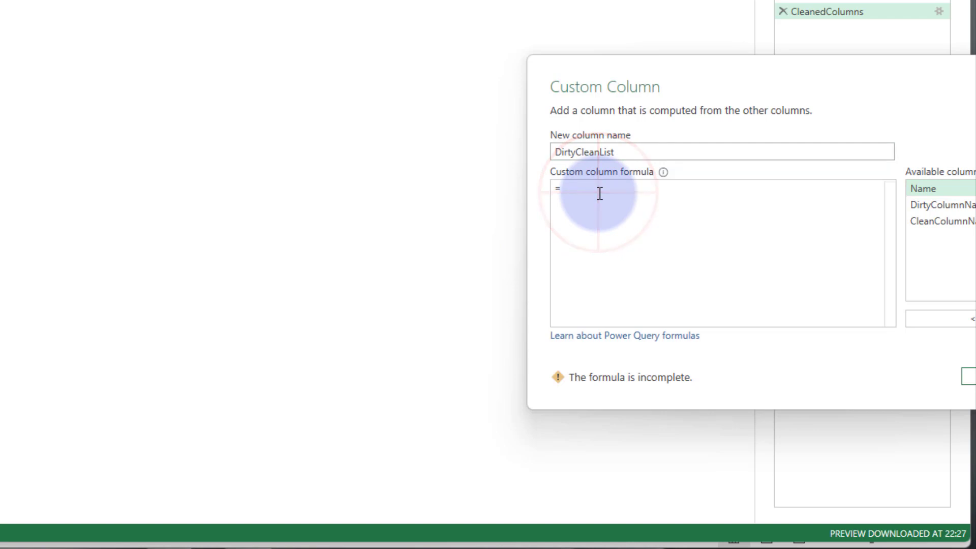
Add the DirtyCleanList custom column with the list formula {[DirtyColumnName], [CleanColumnName]}
type("}")
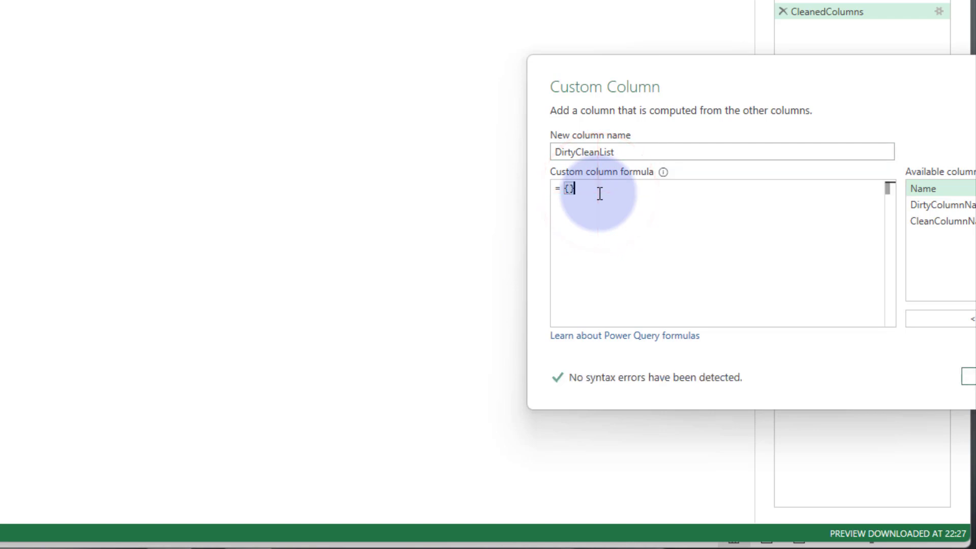
double_click(969, 204)
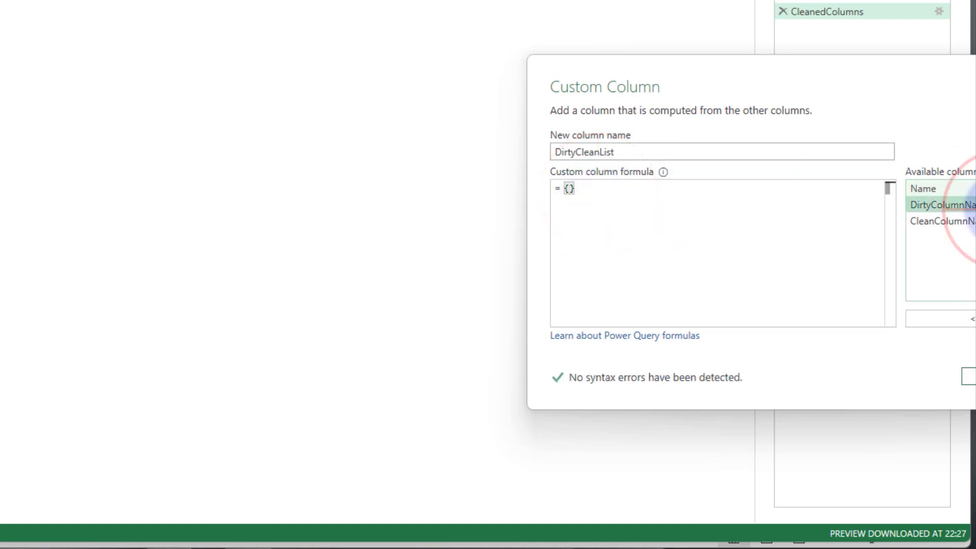
type(",")
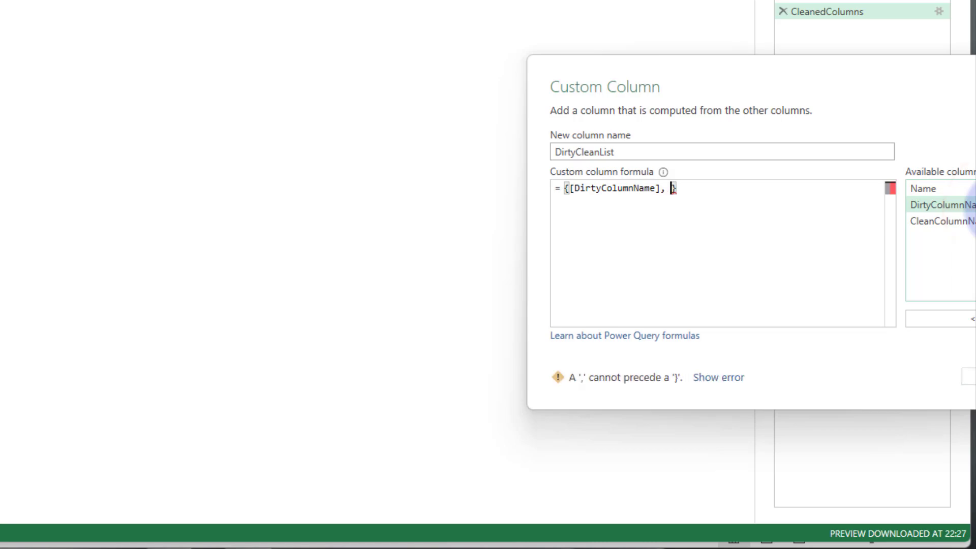
double_click(968, 221)
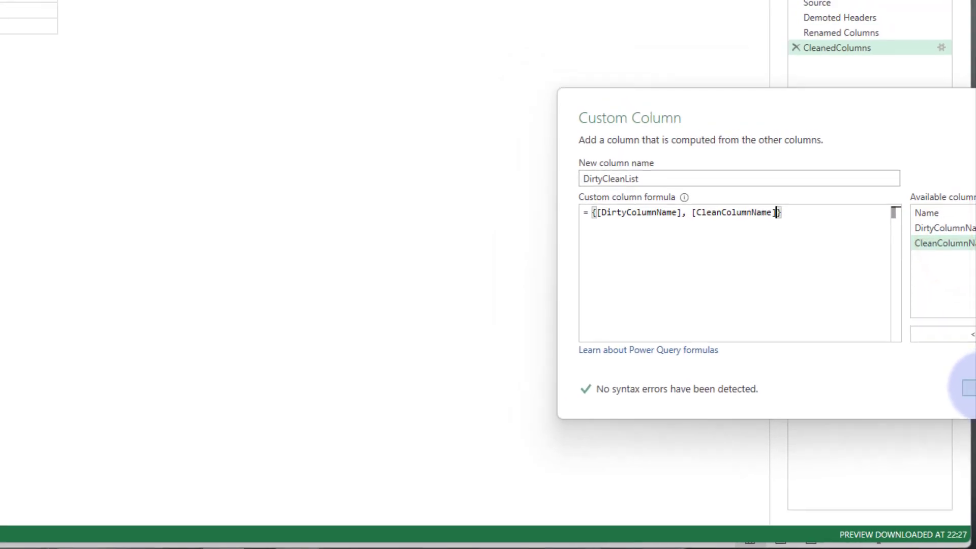
left_click(968, 387)
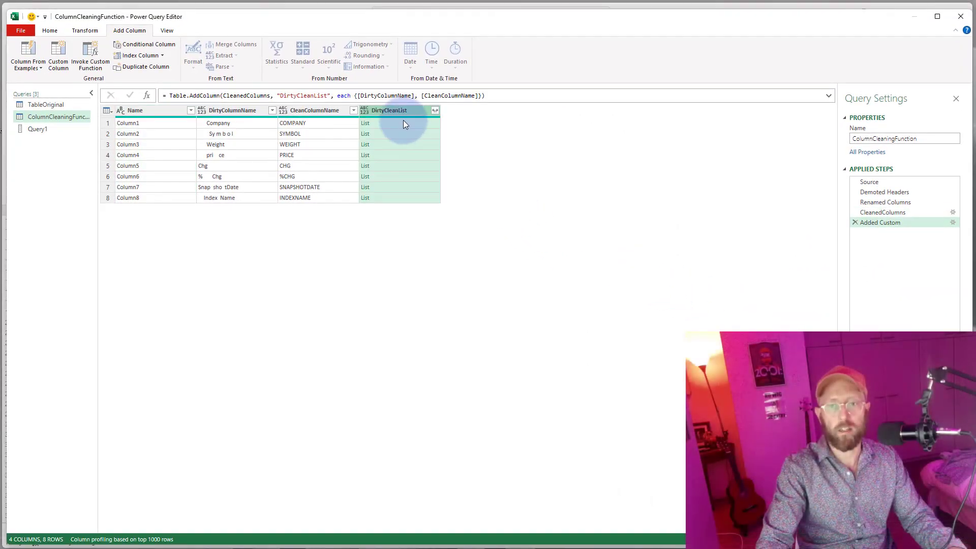
Preview the lists in several rows of the DirtyCleanList column to check the dirty and clean name pairs
left_click(406, 123)
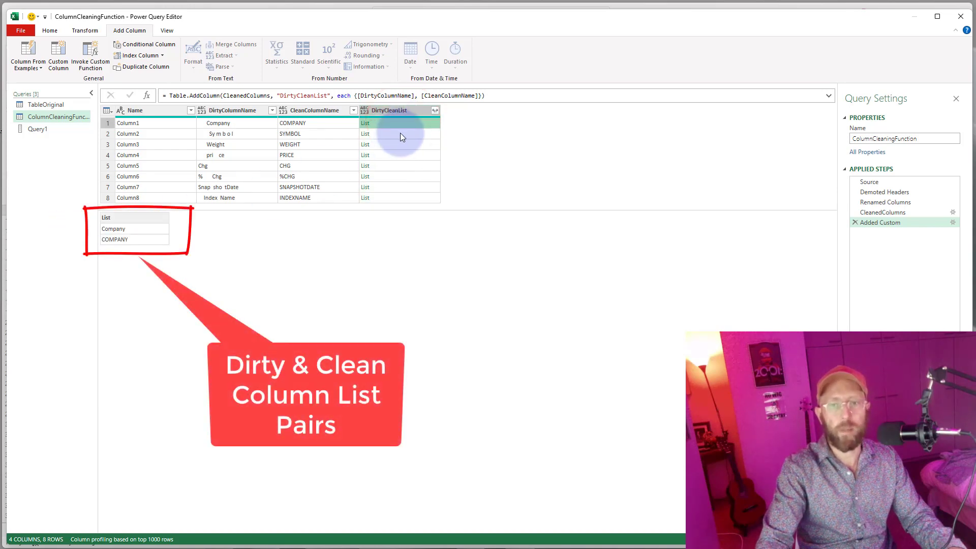
left_click(401, 133)
left_click(405, 145)
left_click(400, 135)
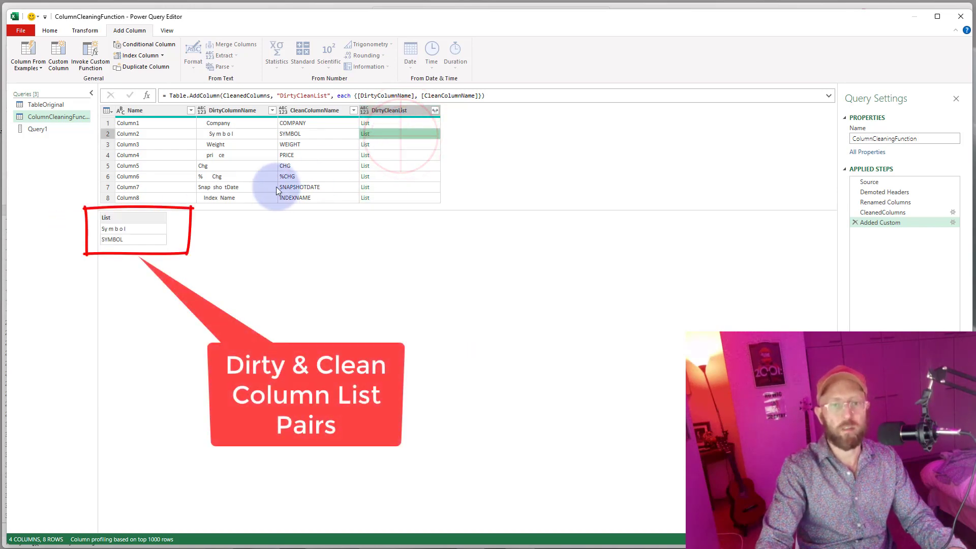
left_click(39, 109)
left_click(401, 126)
left_click(405, 144)
left_click(406, 155)
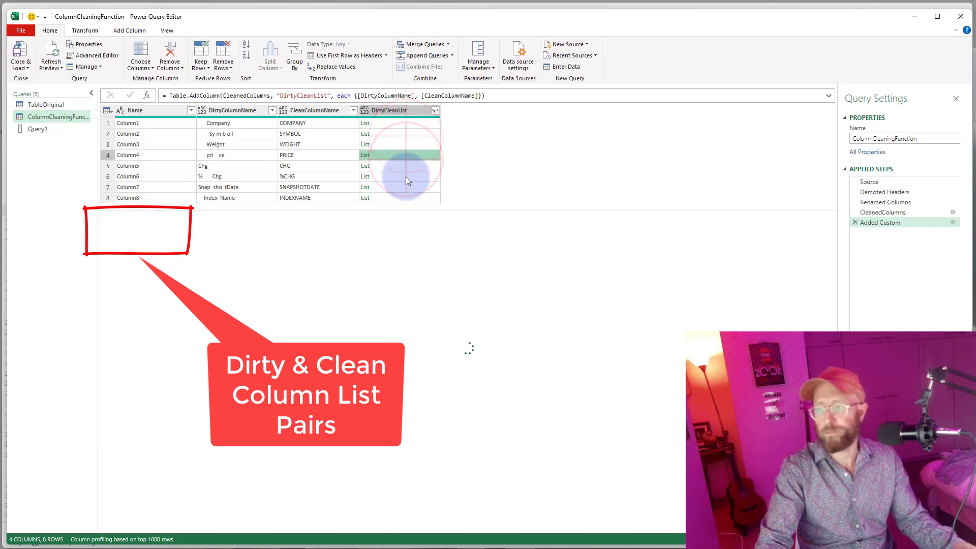
left_click(407, 178)
left_click(407, 164)
left_click(405, 133)
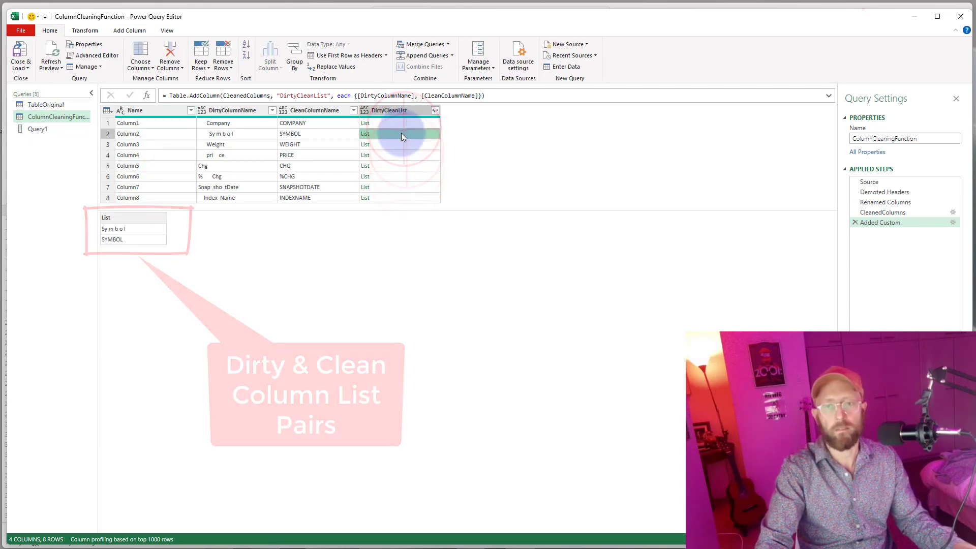
left_click(398, 197)
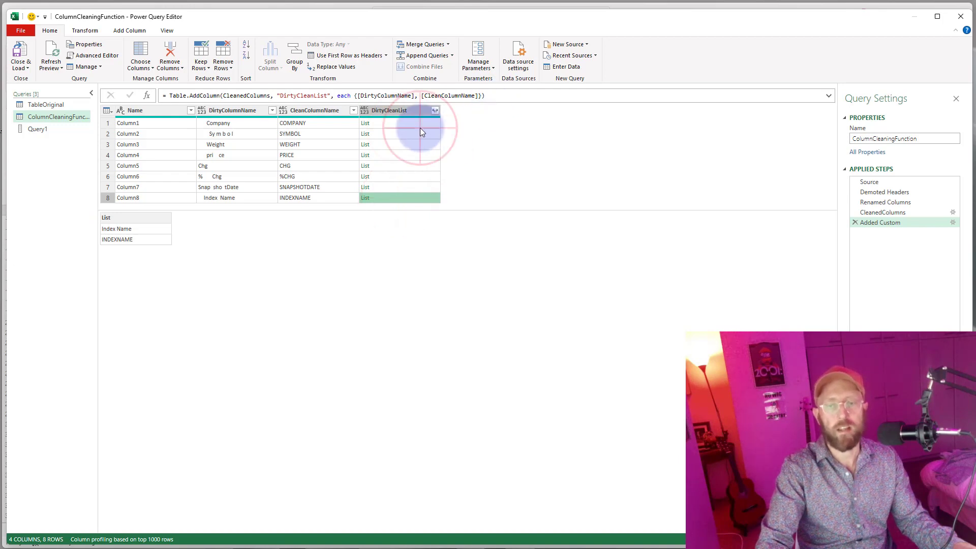
left_click(404, 123)
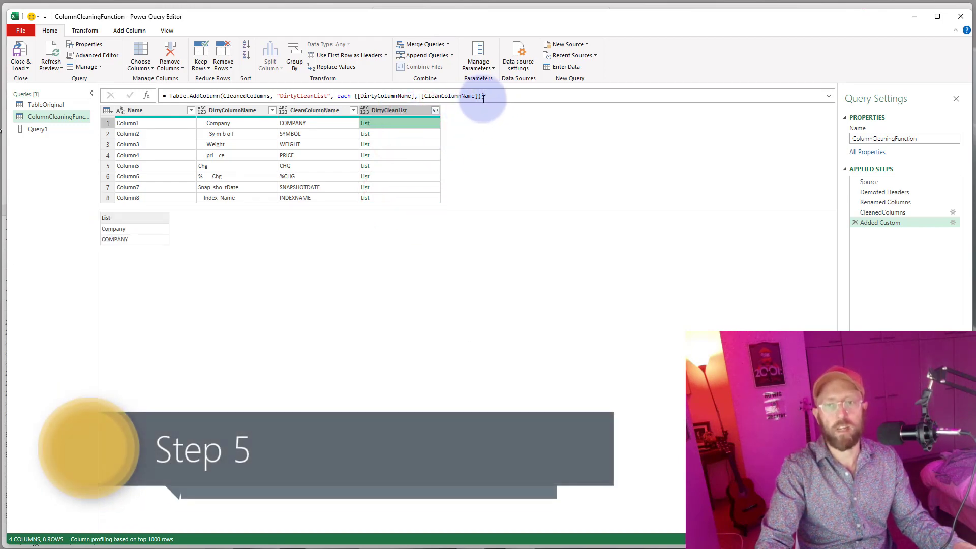
Append [DirtyCleanList] to the end of the Added Custom step's Table.AddColumn formula to turn the query into a list
left_click(496, 96)
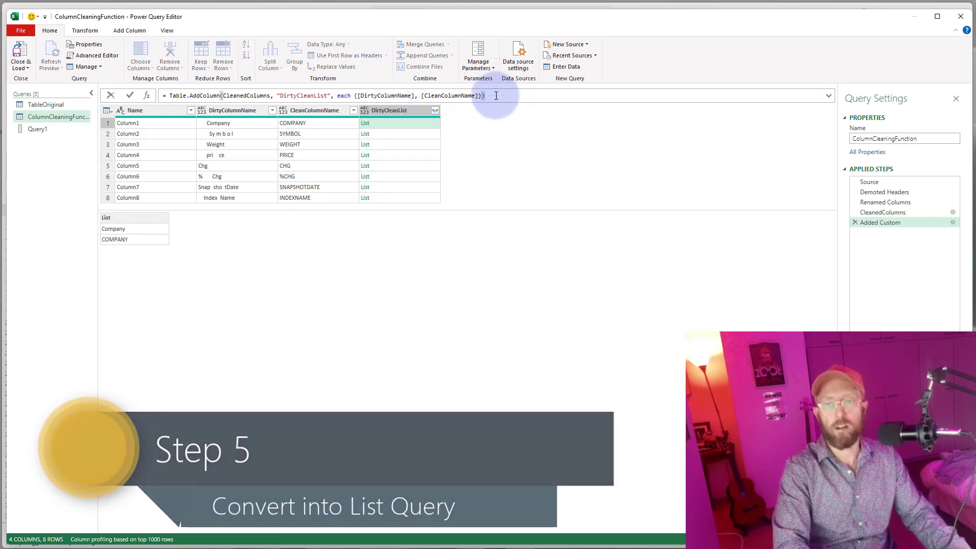
type("[")
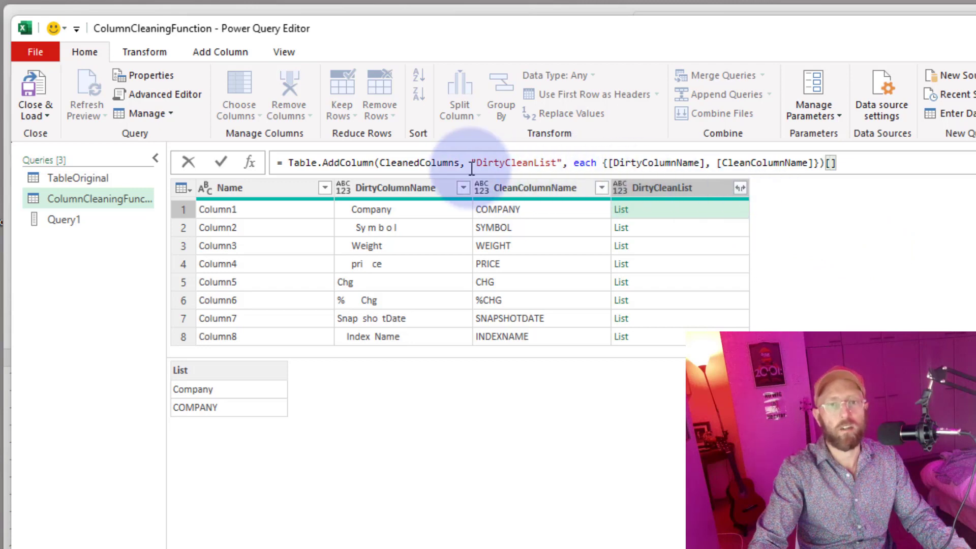
double_click(510, 162)
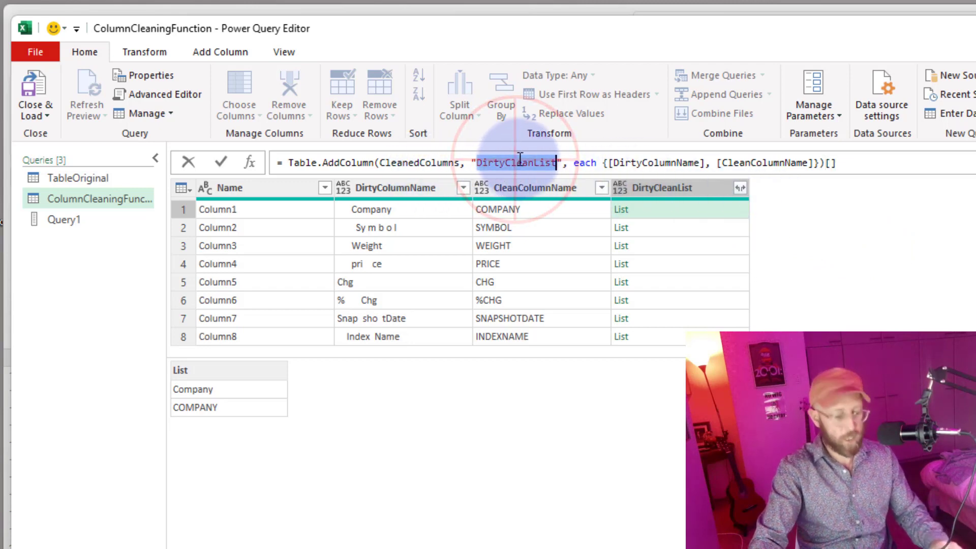
key("ctrl+c")
left_click(830, 162)
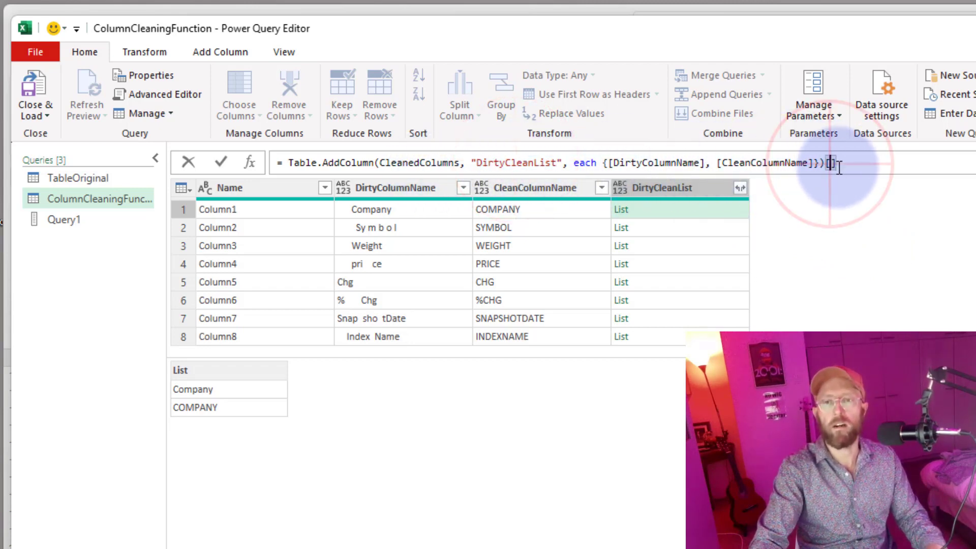
key("ctrl+v")
key("Return")
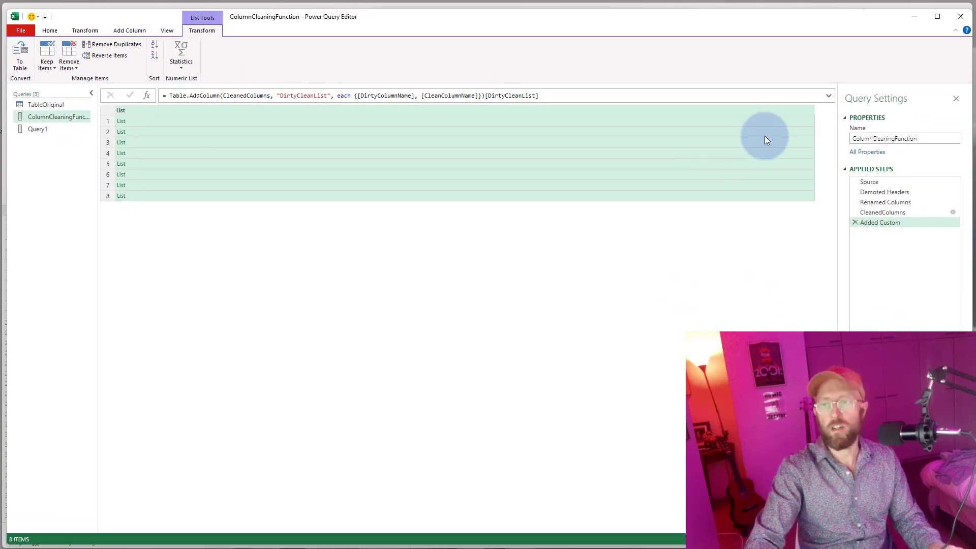
Narrow the list column and preview the nested lists row by row to check the dirty and clean column name pairs
left_click_drag(813, 117, 184, 122)
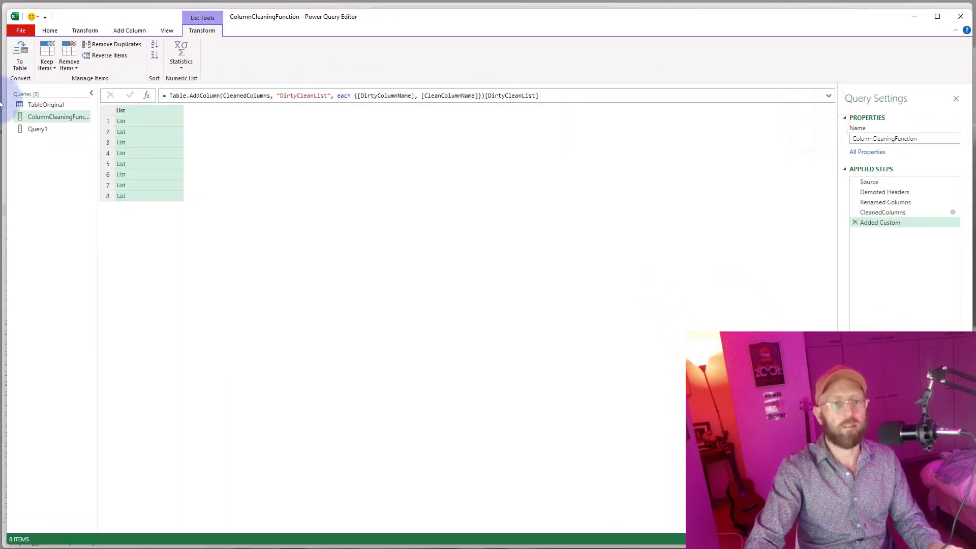
left_click(139, 123)
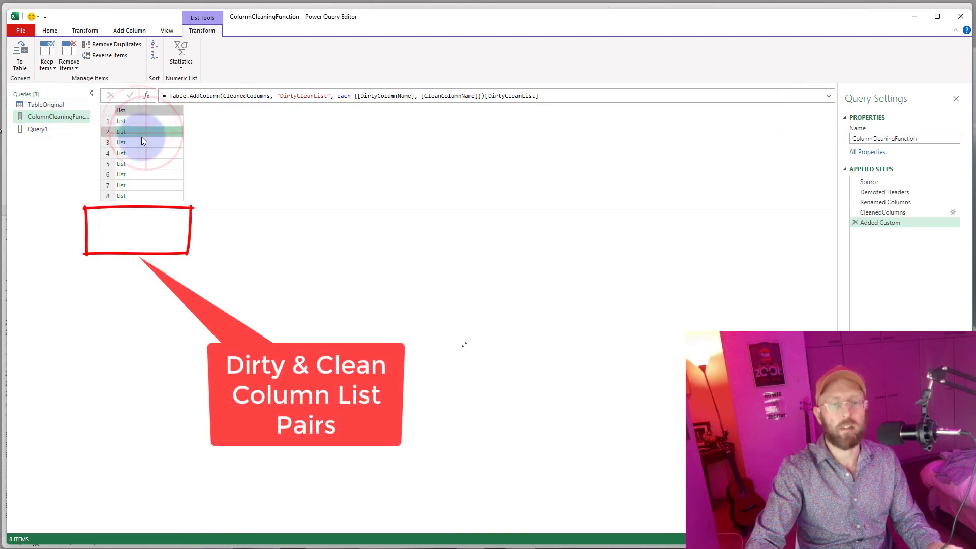
left_click(127, 154)
left_click(130, 165)
left_click(134, 175)
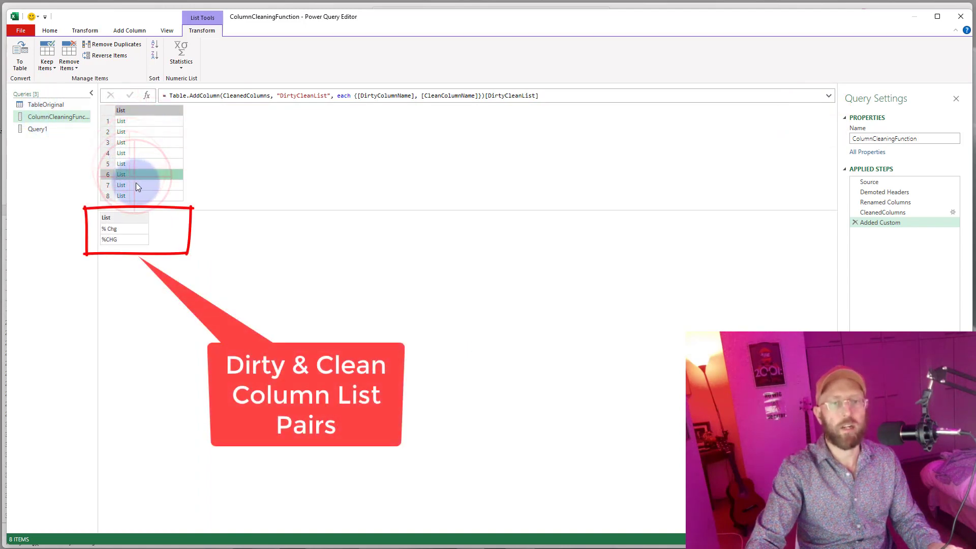
left_click(136, 185)
left_click(136, 194)
left_click(136, 185)
left_click(138, 175)
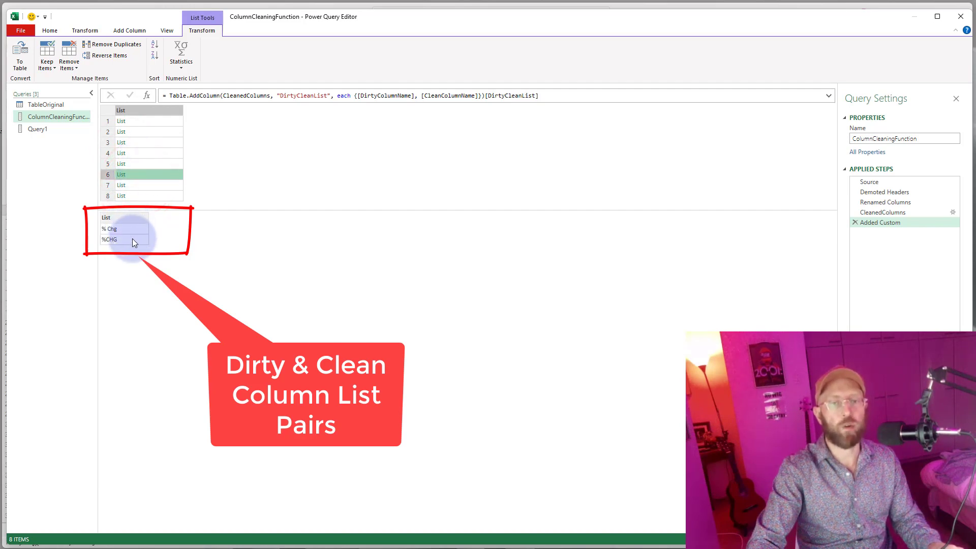
left_click(143, 162)
left_click(145, 152)
left_click(143, 142)
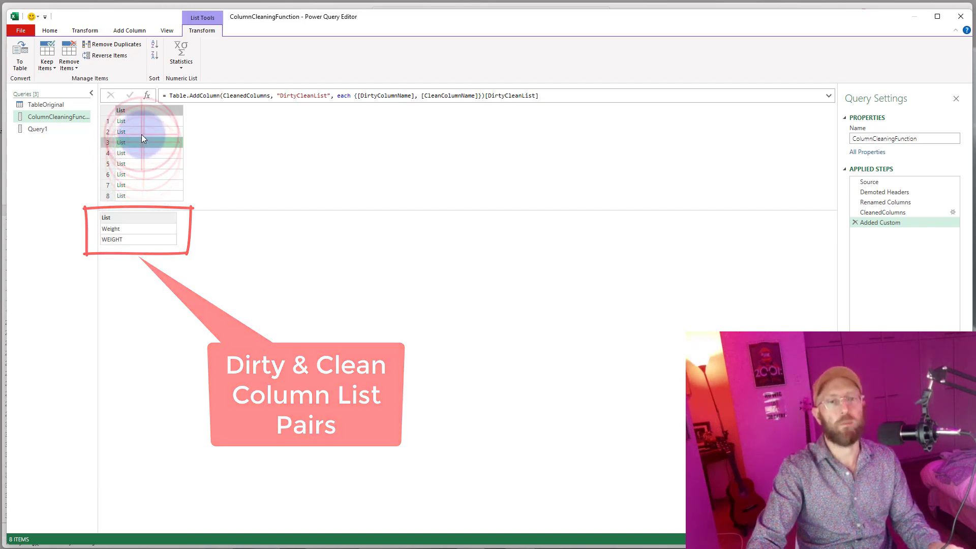
left_click(139, 132)
left_click(154, 120)
left_click(157, 133)
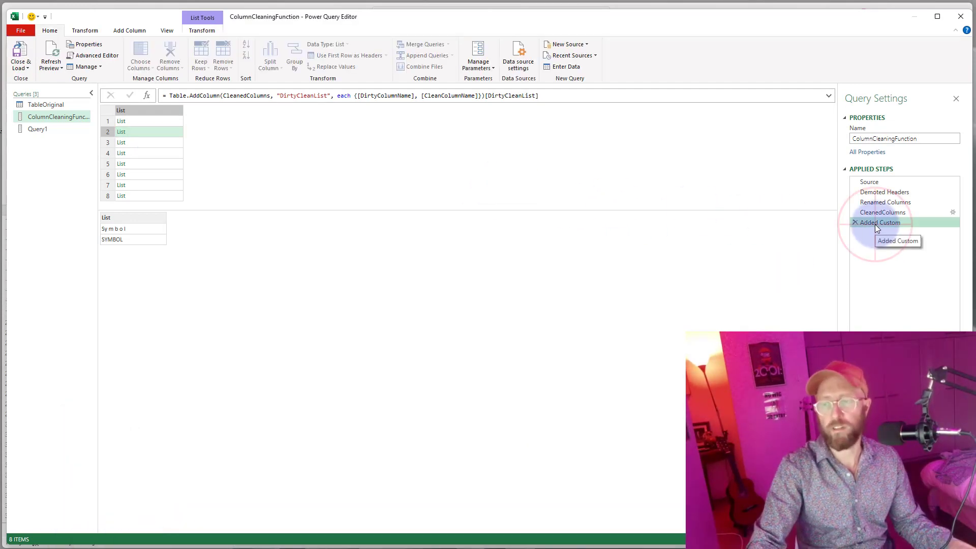
Rename the Added Custom applied step as ListOfLists
key("F2")
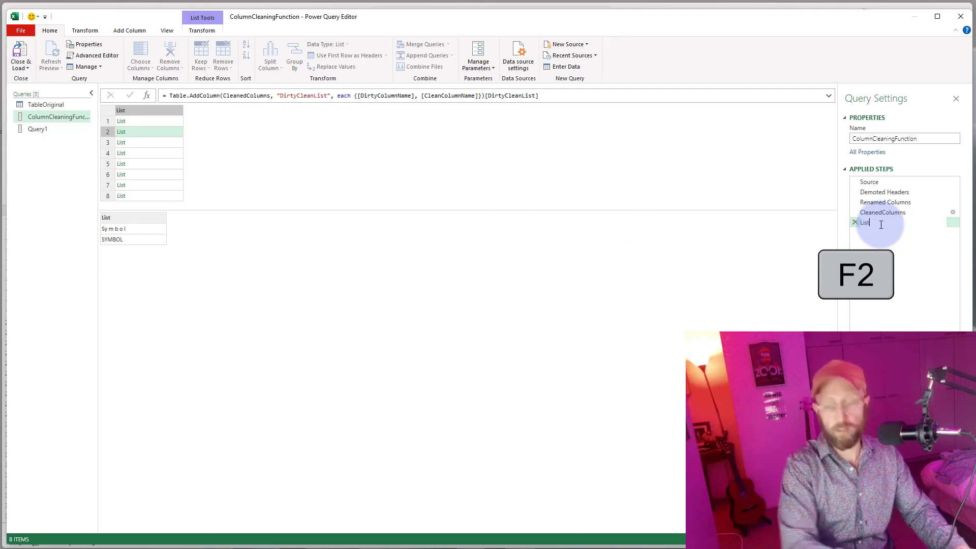
type("ListOfLists")
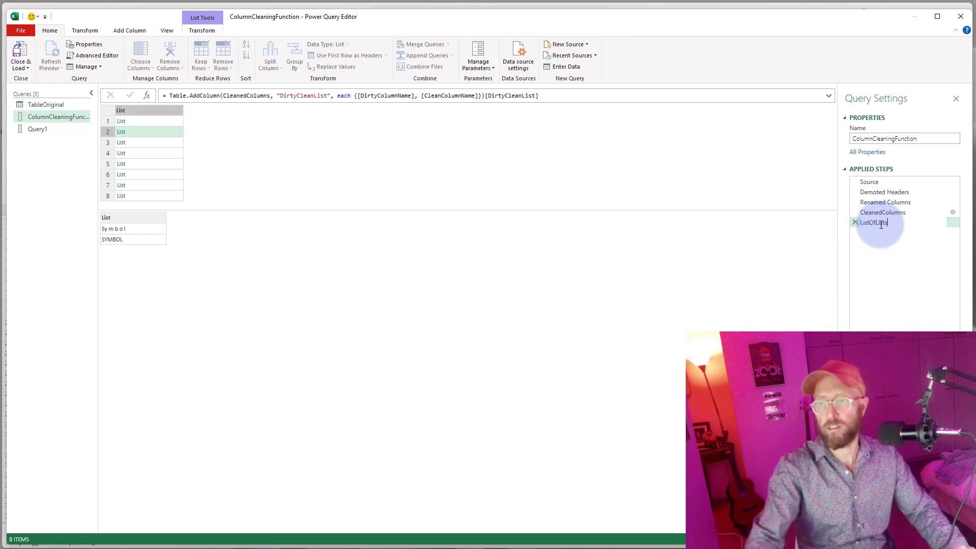
left_click(636, 243)
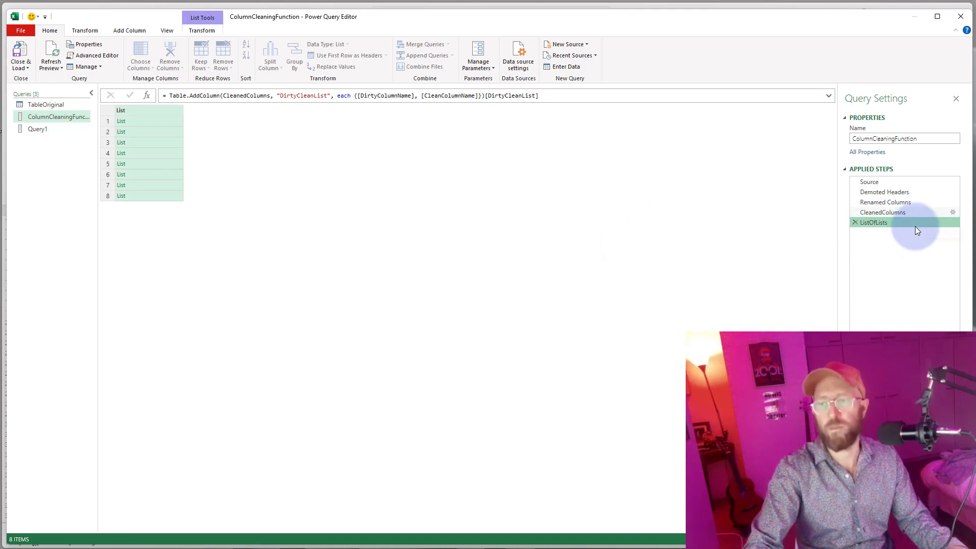
Open the ColumnCleaningFunction code in the Advanced Editor and insert three blank lines above let
left_click(94, 55)
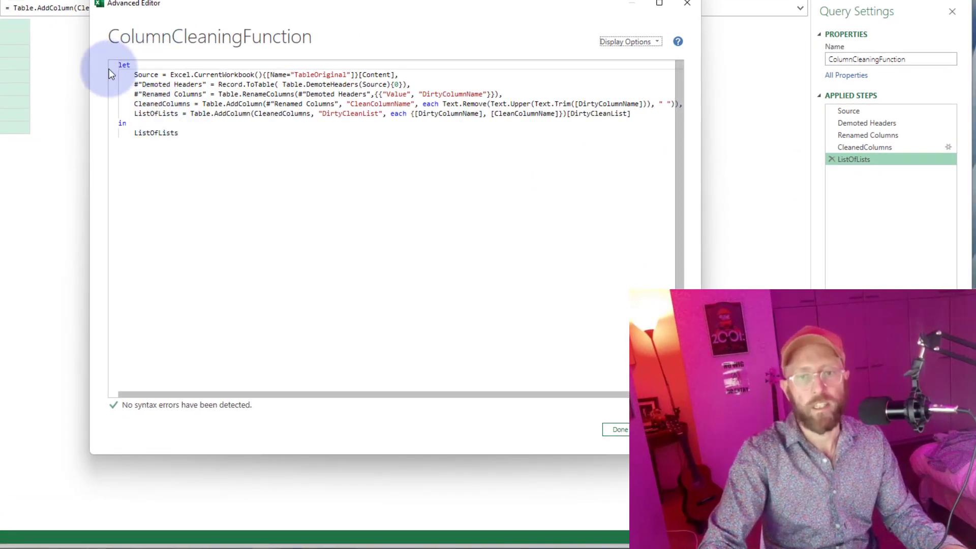
left_click(119, 63)
key("Return")
key("Return")
key("Return")
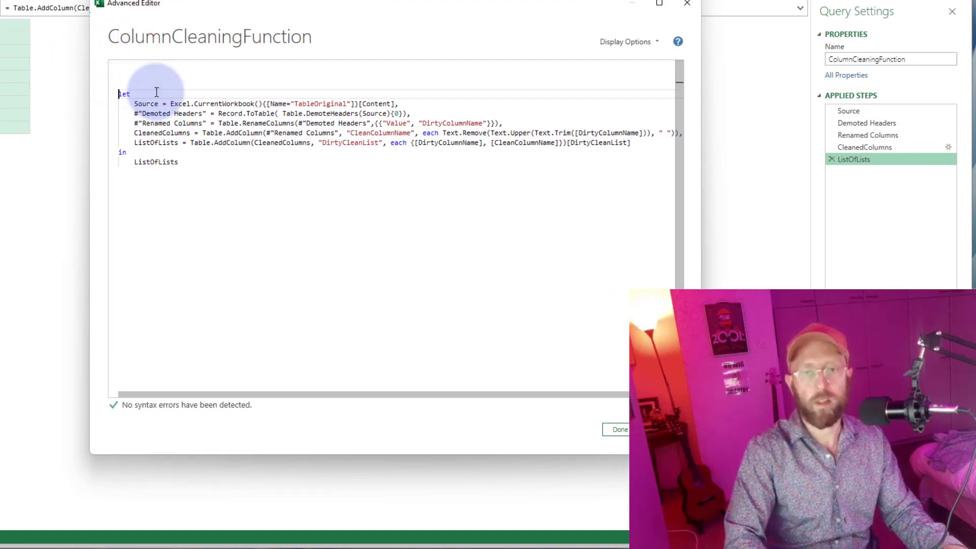
key("Up")
key("Up")
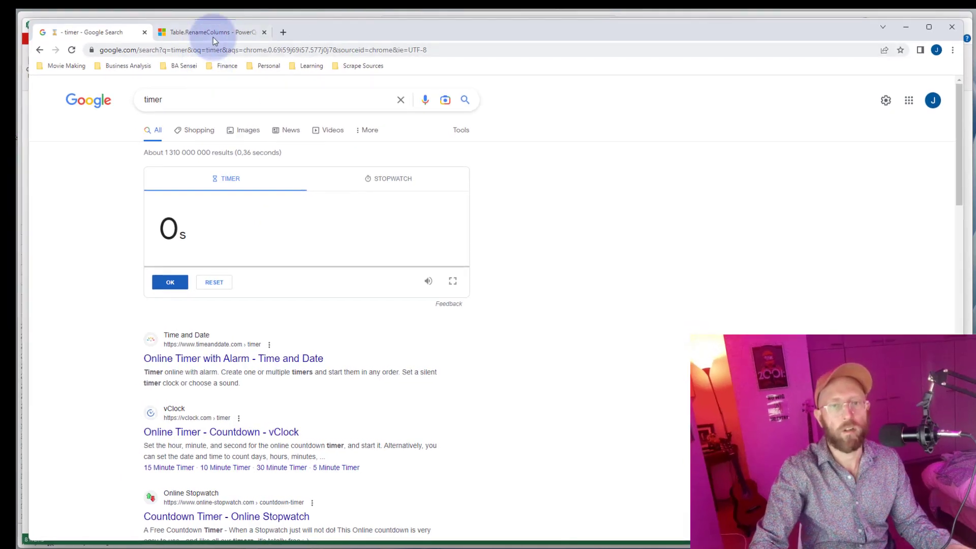
Switch to the browser and review the Table.RenameColumns syntax on Microsoft Learn, focusing on the table and renames arguments
left_click(213, 32)
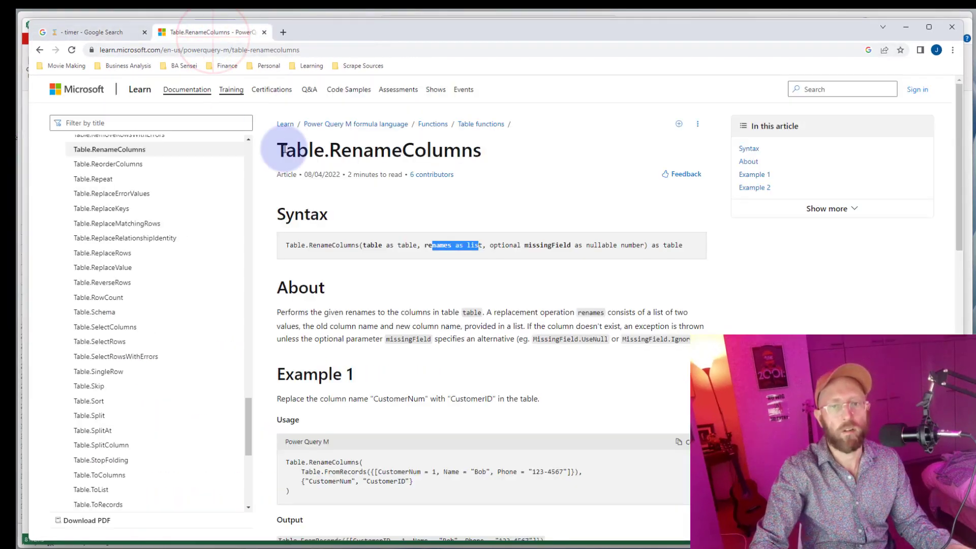
left_click_drag(283, 150, 483, 160)
left_click(485, 160)
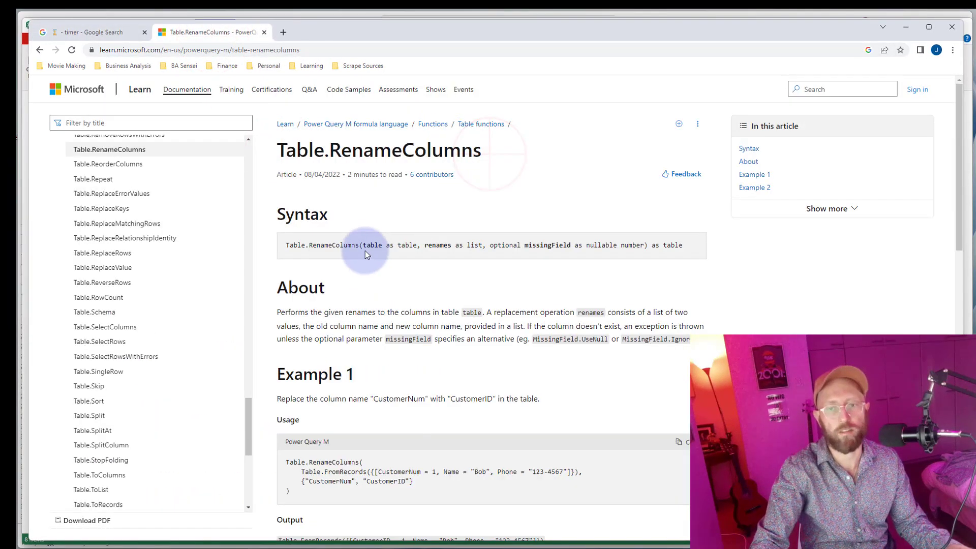
left_click_drag(363, 246, 482, 242)
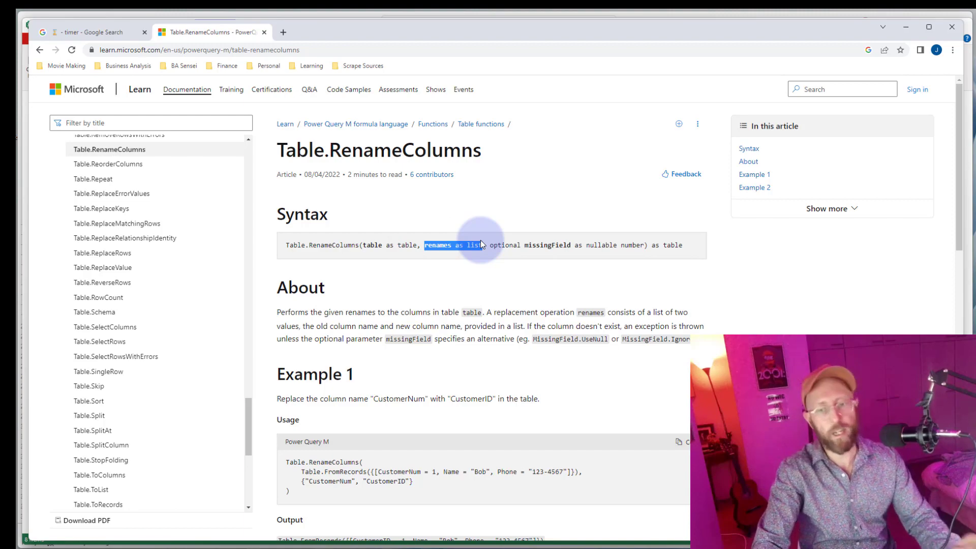
left_click(906, 26)
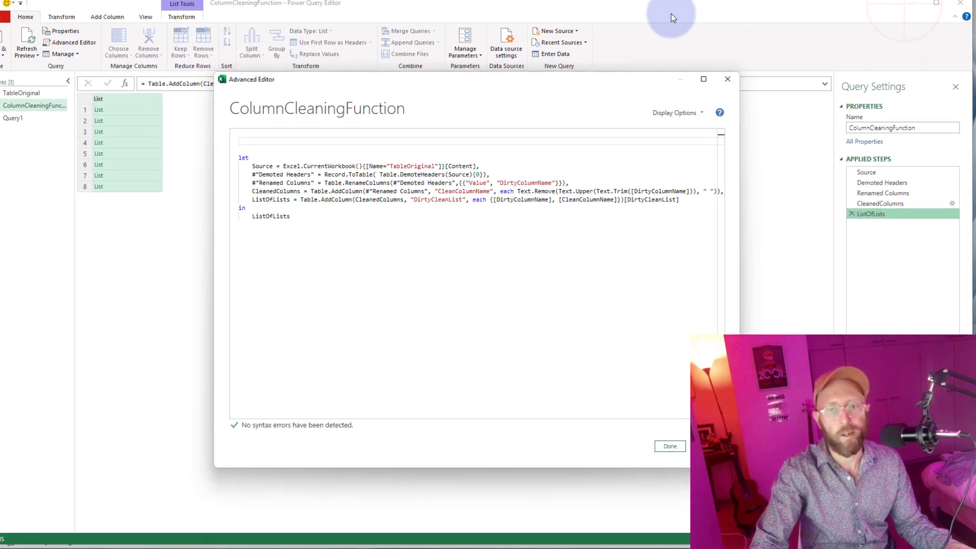
Back in the Advanced Editor, add the function input parameter (DirtyTable as table) above let
left_click(247, 144)
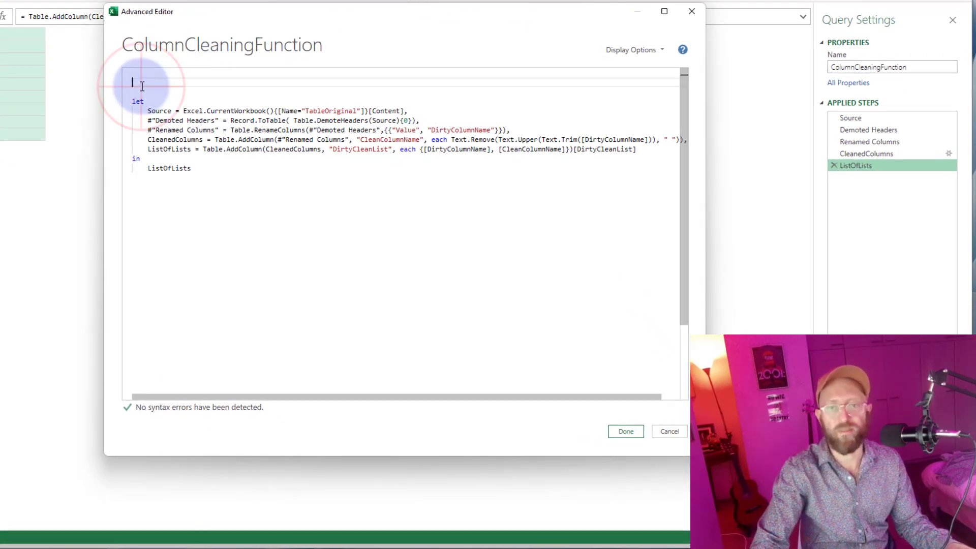
type("(")
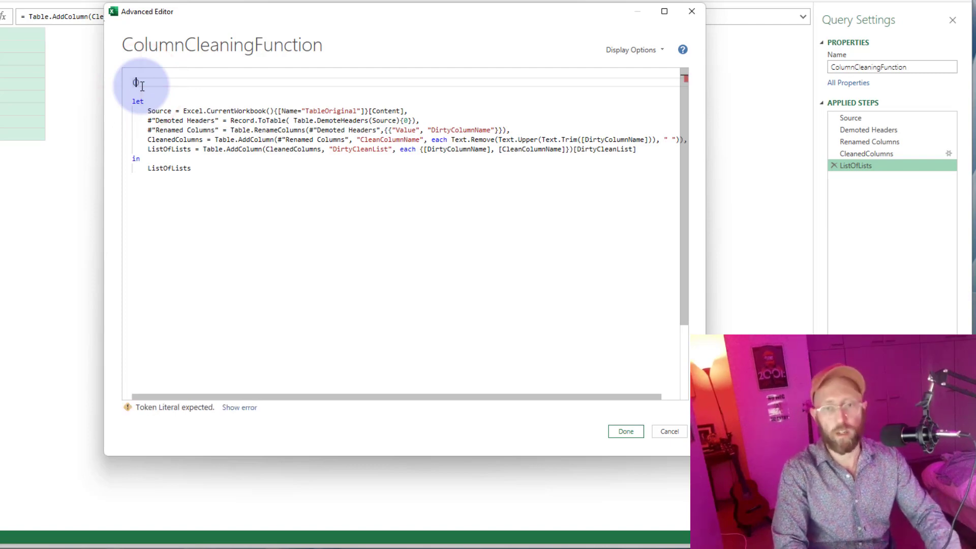
type(")")
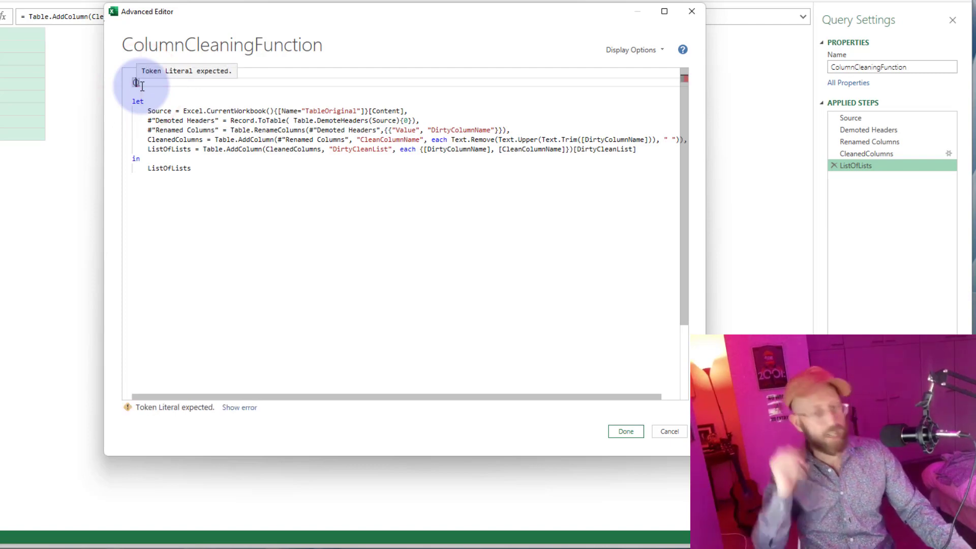
type("Di")
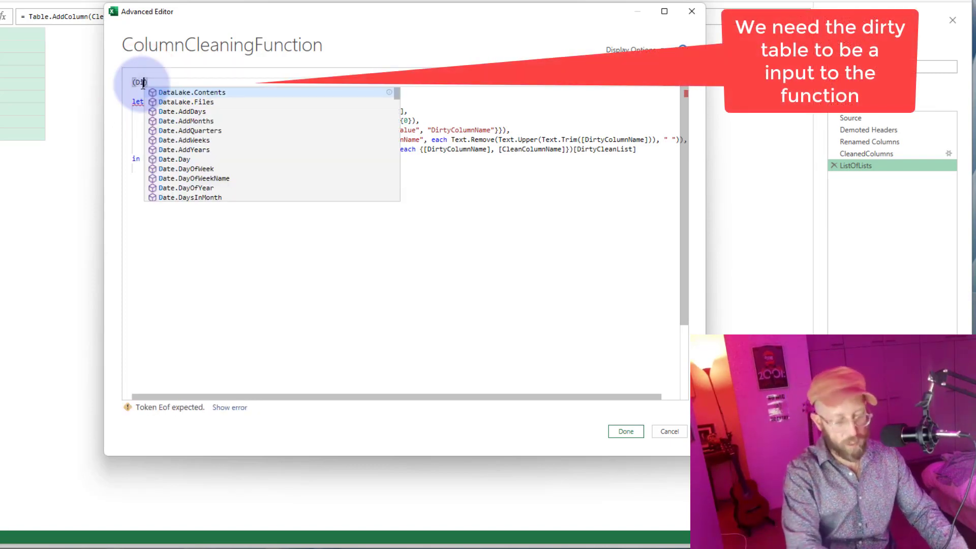
type("rtt")
key("BackSpace")
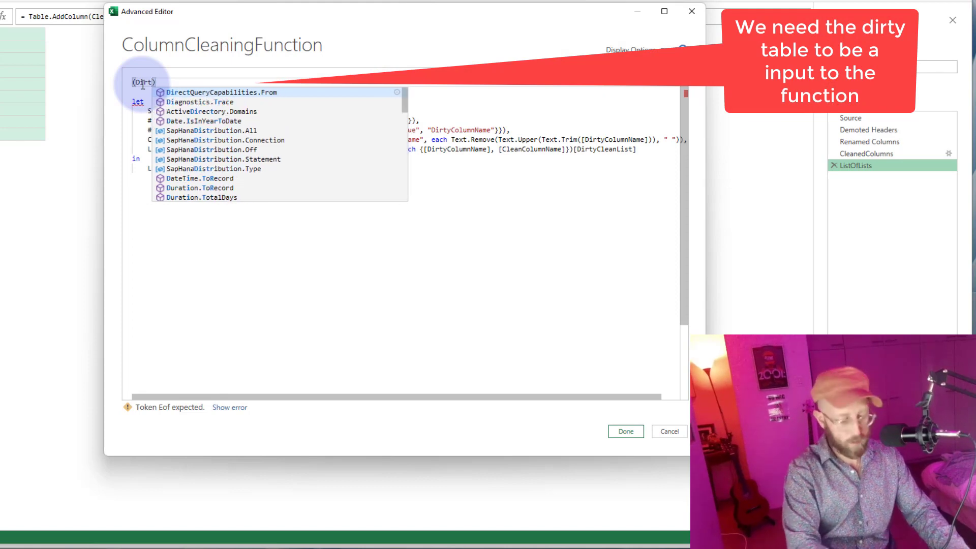
type("yTable ")
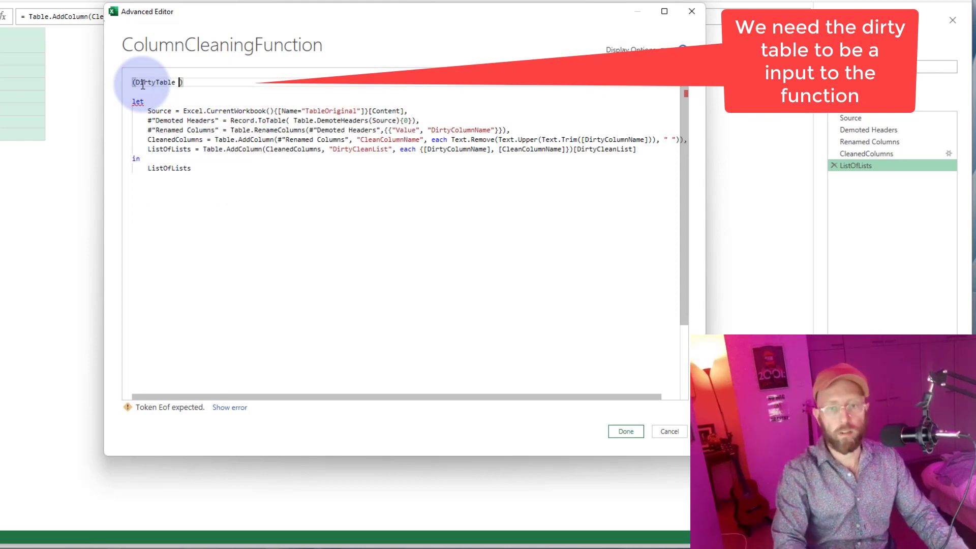
type("as table")
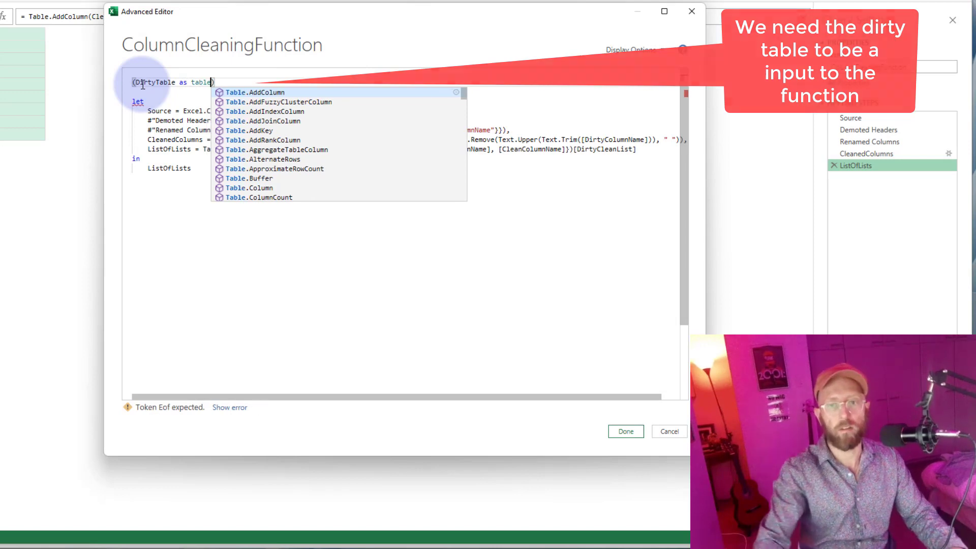
Complete the function header with the return type and arrow: as table =>
left_click(236, 83)
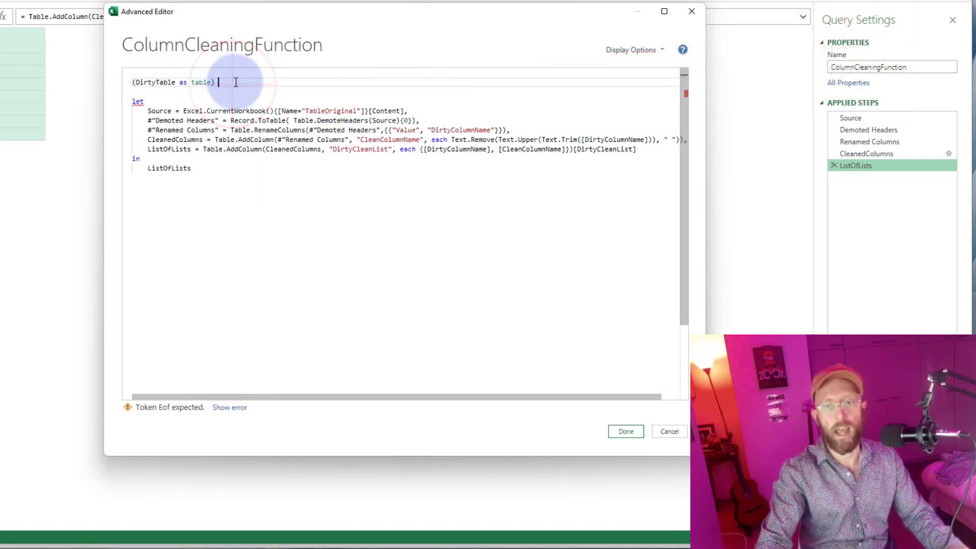
type("as table =>")
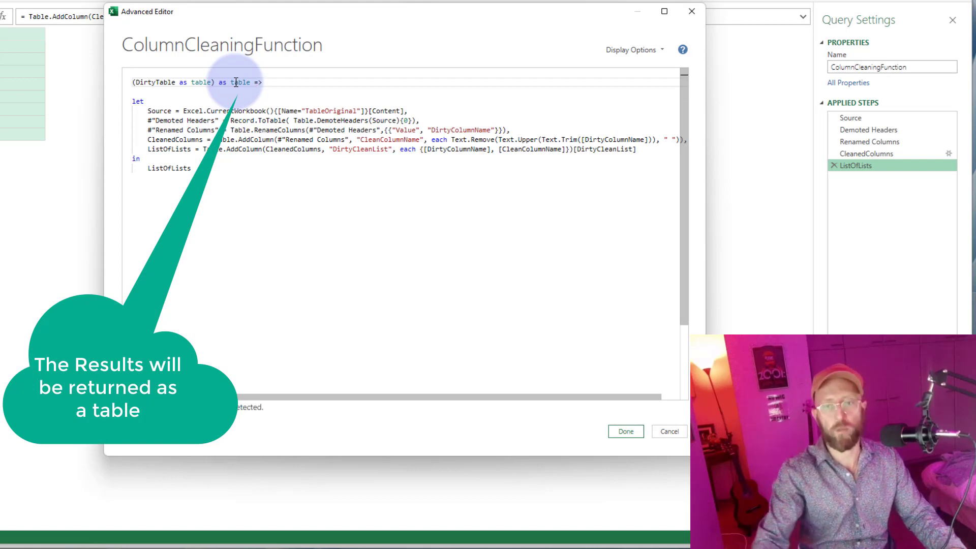
double_click(258, 83)
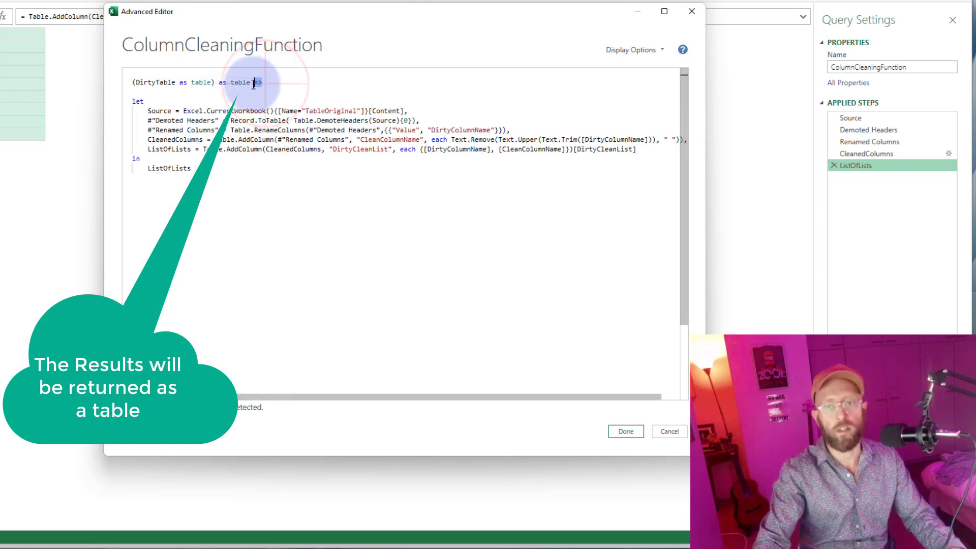
left_click(300, 79)
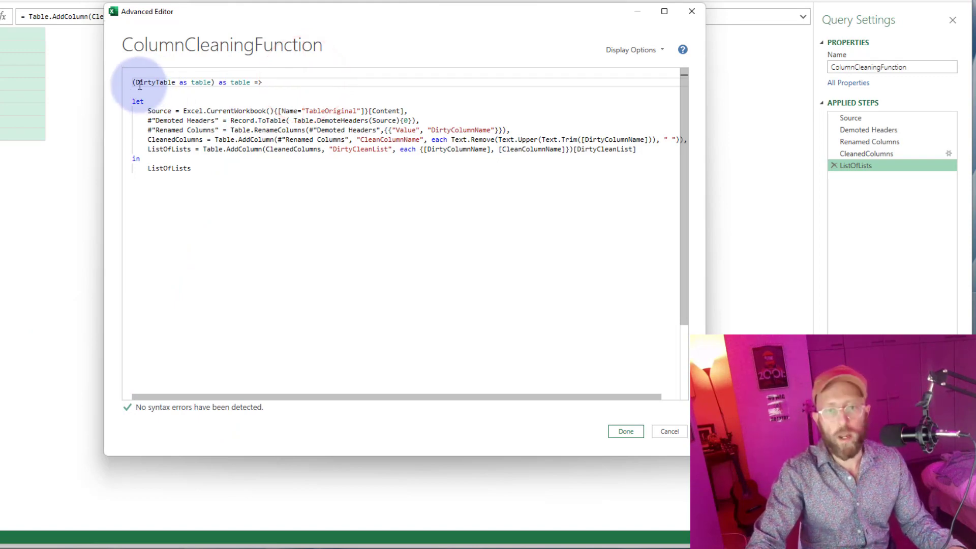
Replace the Excel.CurrentWorkbook expression in the Source line with the DirtyTable parameter
left_click_drag(138, 82, 176, 83)
key("ctrl+c")
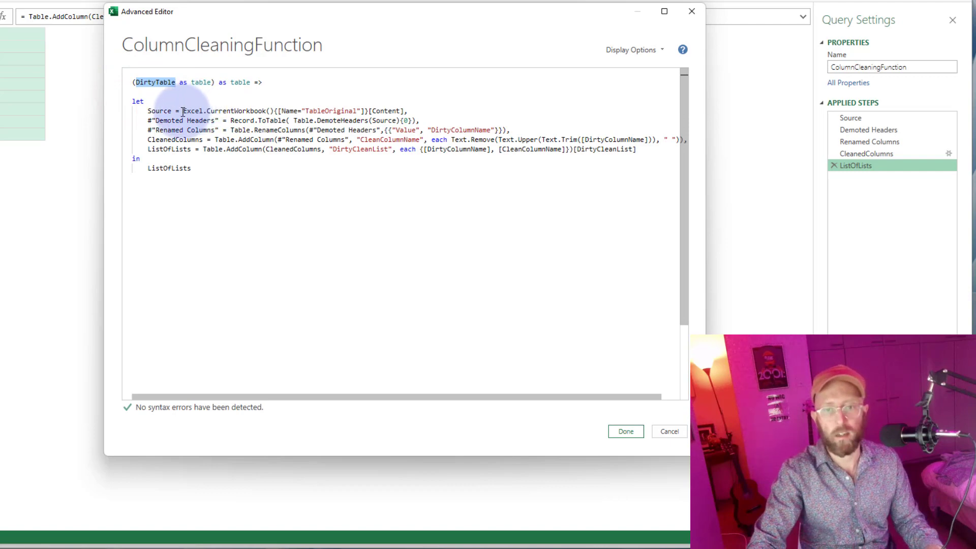
left_click_drag(183, 111, 405, 110)
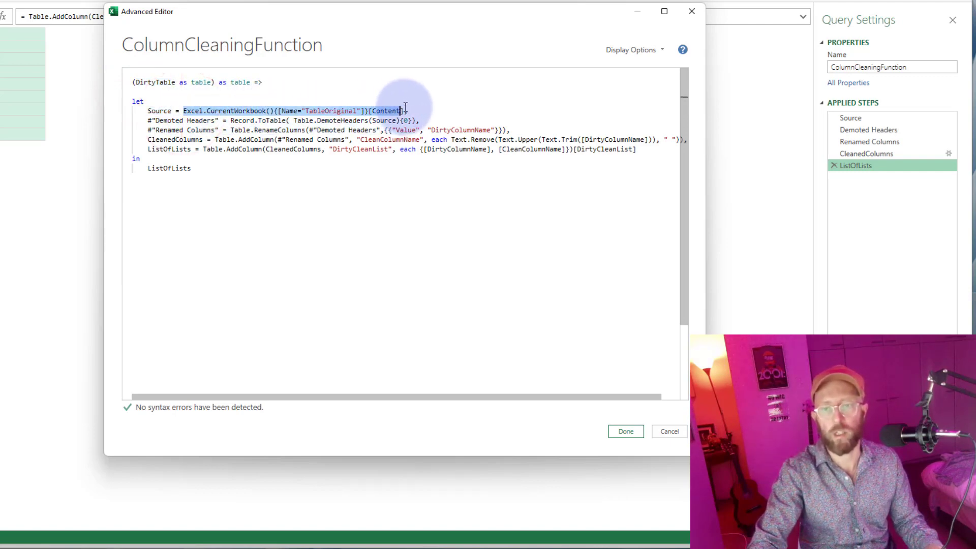
key("ctrl+v")
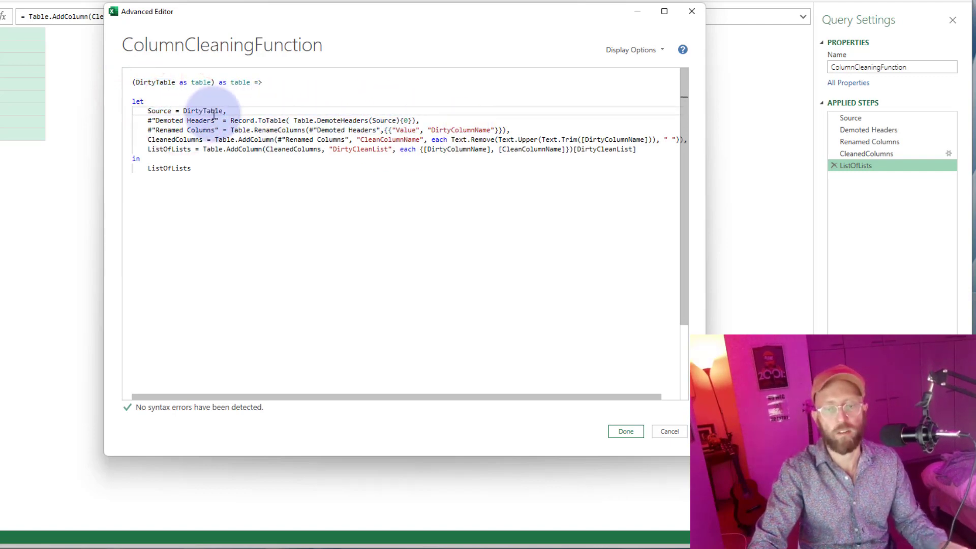
Below the existing query's final ListOfLists, add a CleanColumnNames = expression that calls the Table.RenameColumns function
left_click_drag(132, 101, 191, 168)
left_click(202, 173)
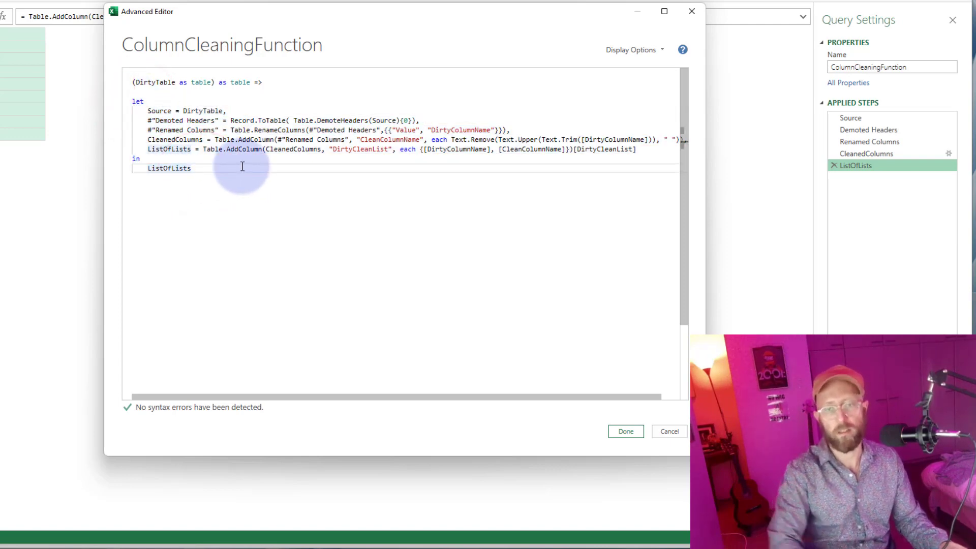
key("Return")
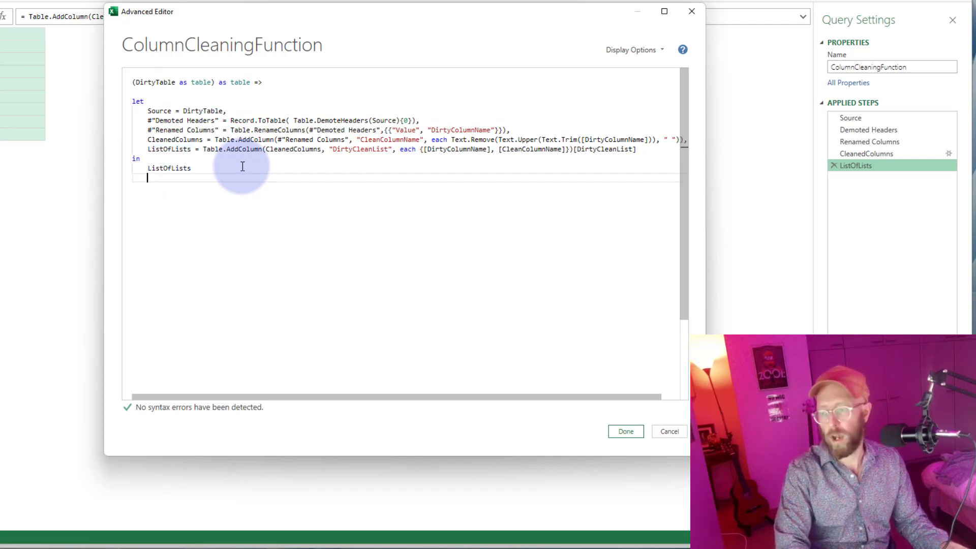
key("Return")
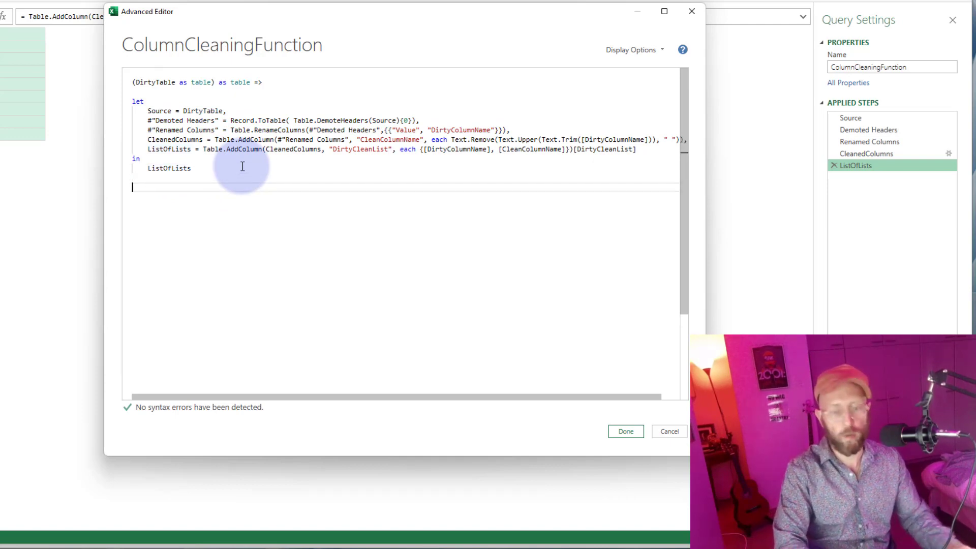
type("Clean")
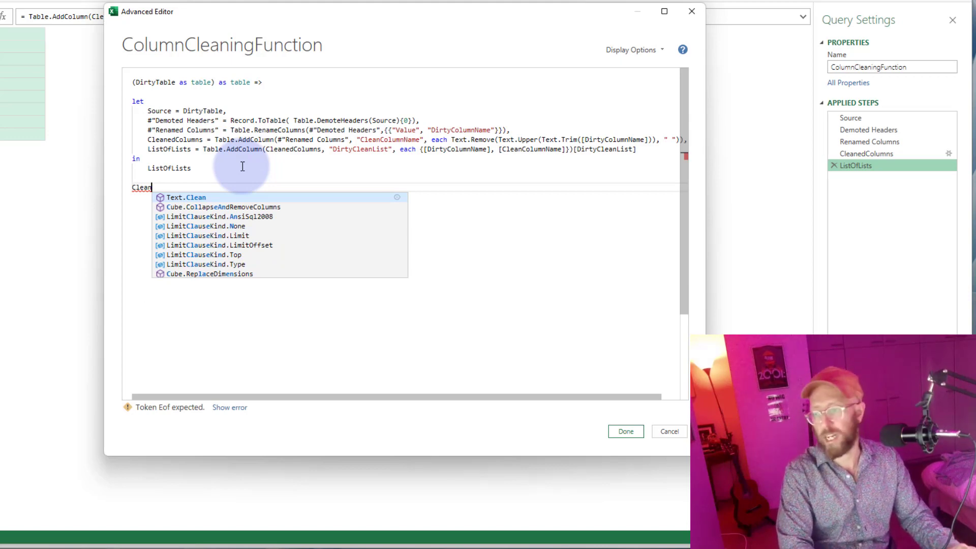
type("Colum")
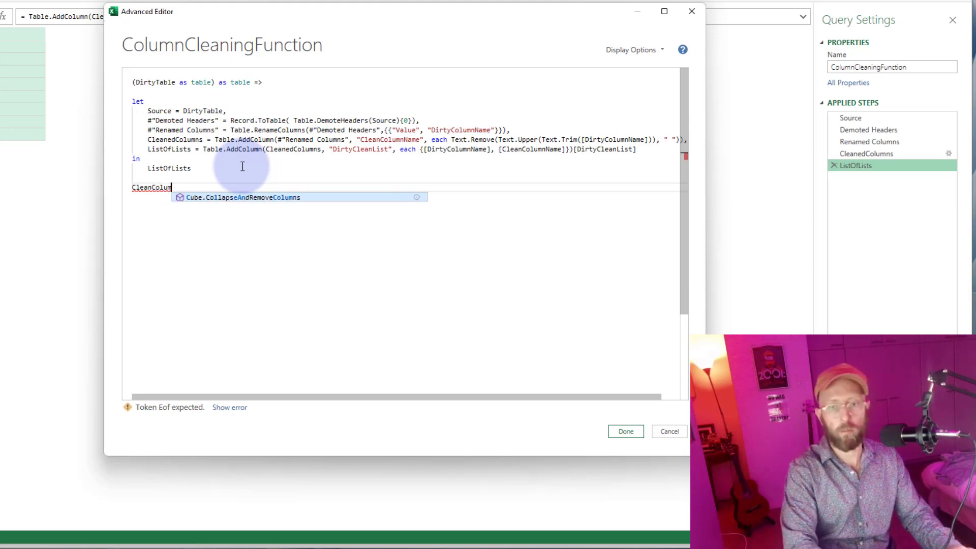
type("nNames")
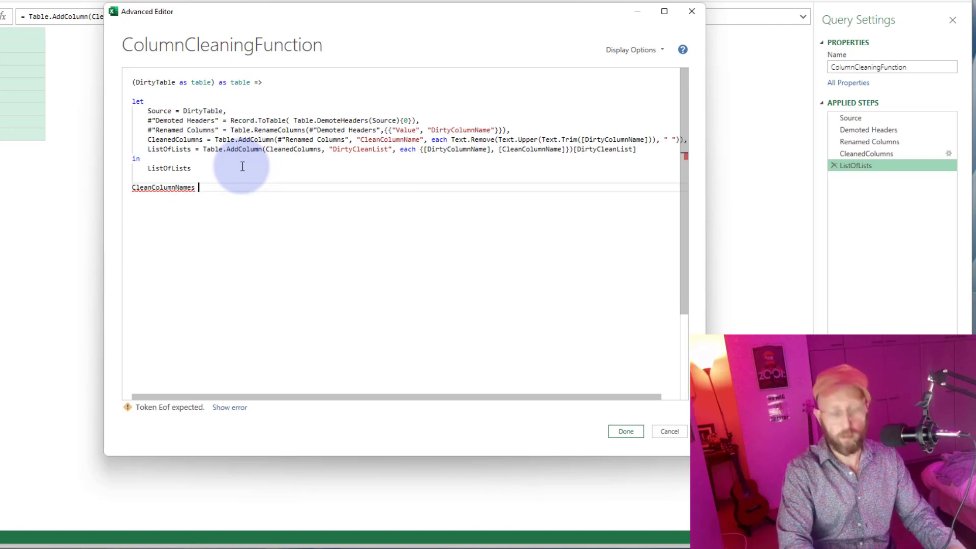
type(" = Ta")
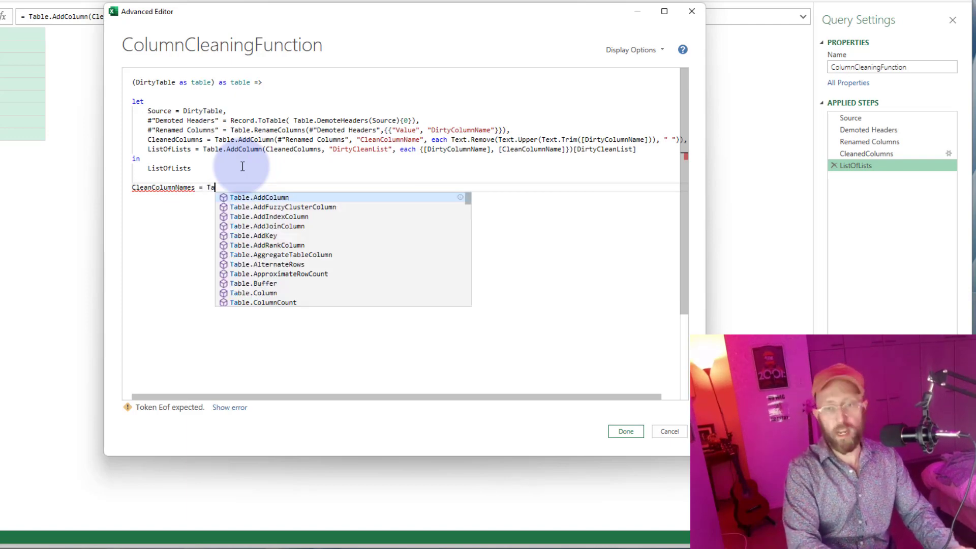
type("bleTable.Ren")
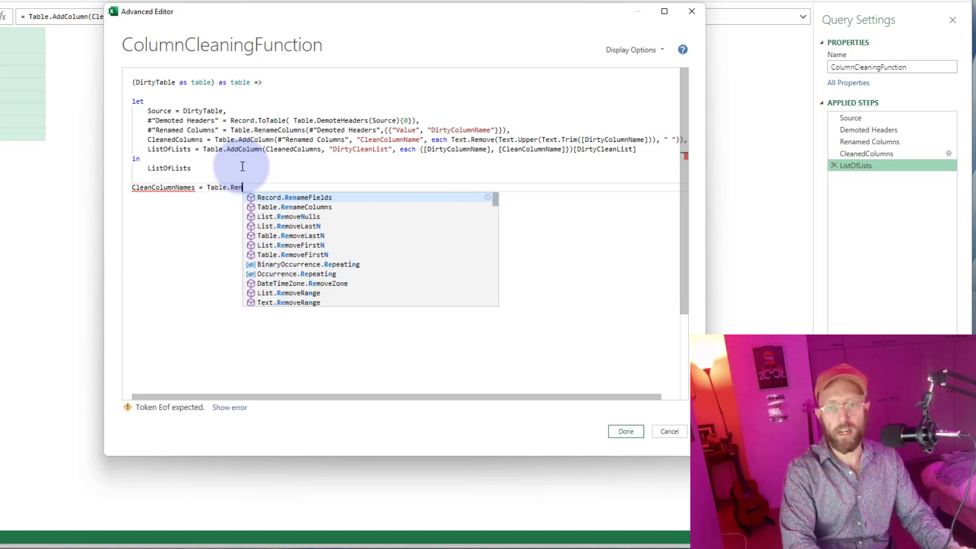
key("Down")
key("Tab")
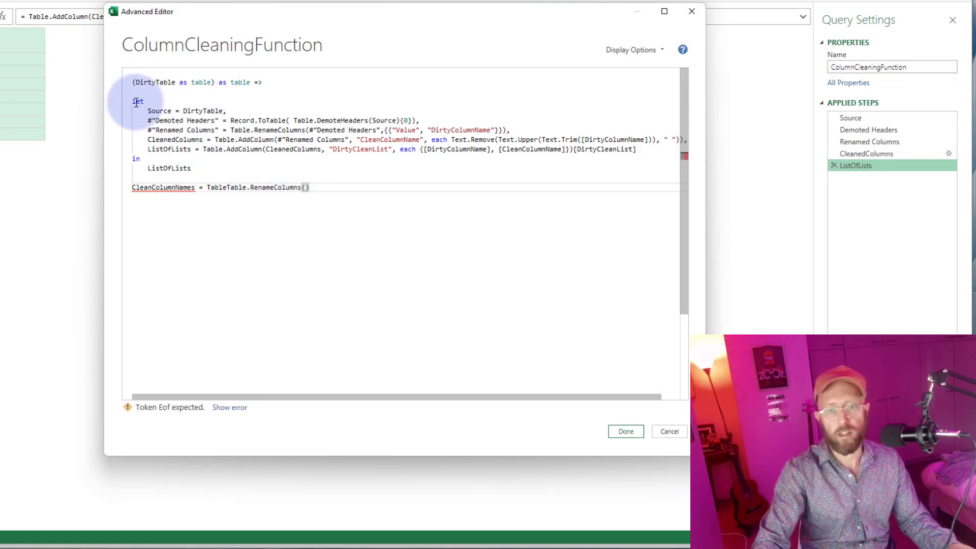
Insert the DirtyTable parameter as the first argument of the CleanColumnNames RenameColumns call
double_click(174, 82)
key("ctrl+c")
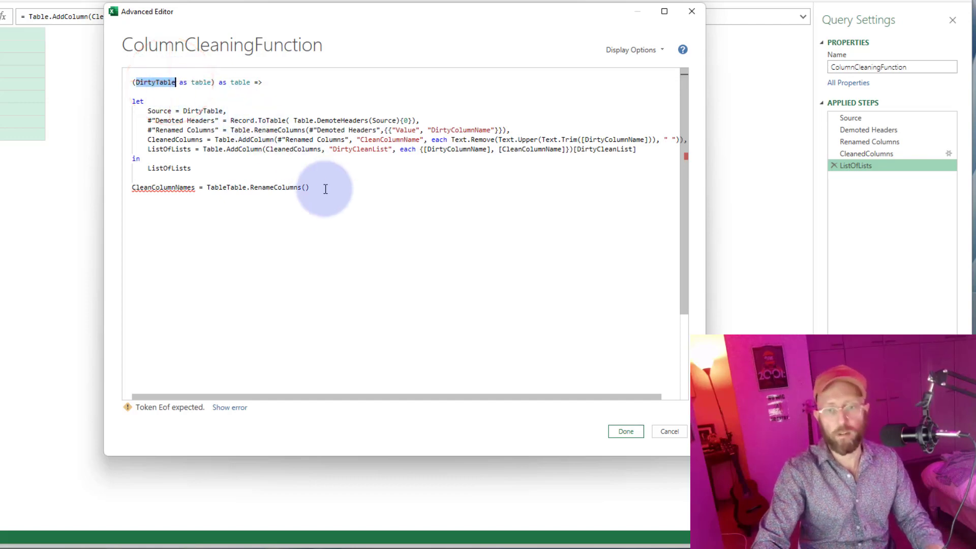
left_click(305, 187)
key("ctrl+v")
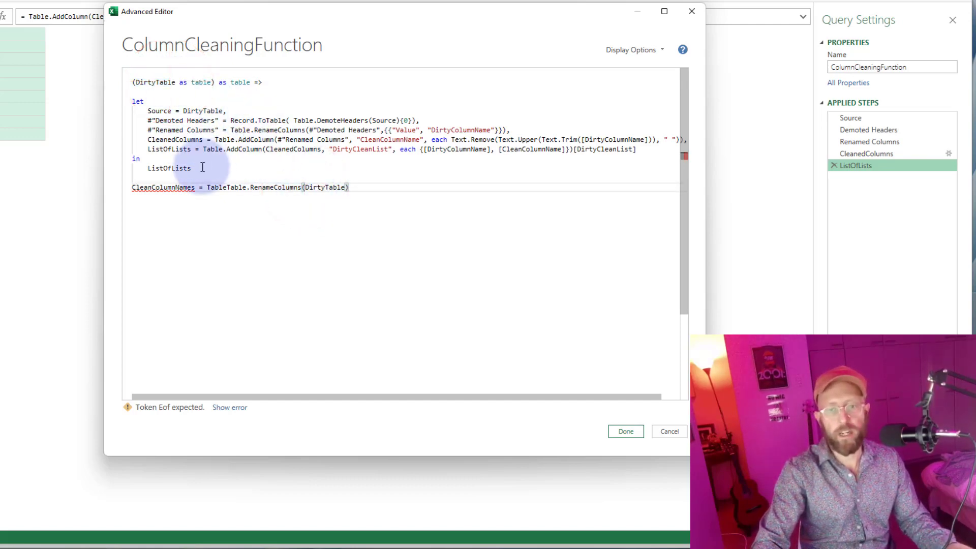
Name the existing let…in block by adding CleaningListOfLists = on its own line directly above let
left_click_drag(197, 169, 87, 101)
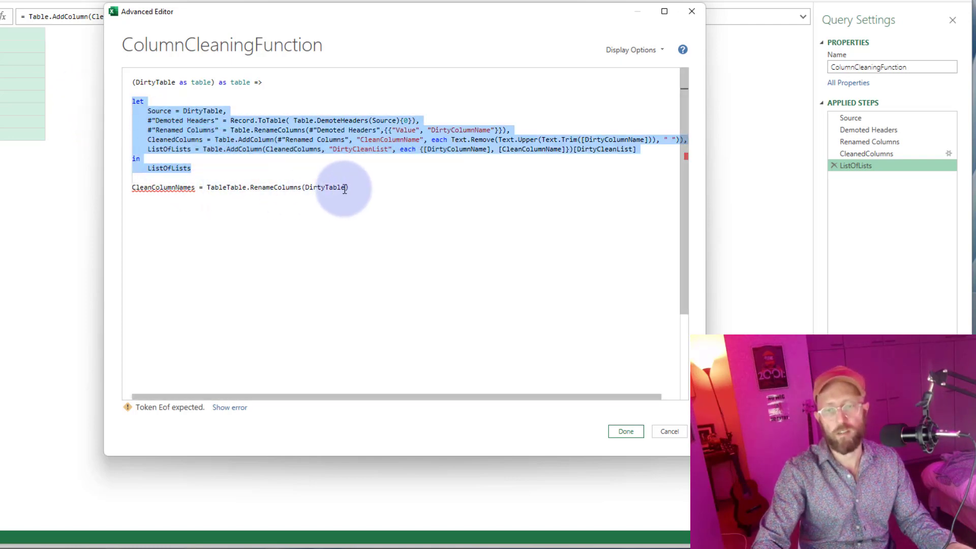
left_click(133, 101)
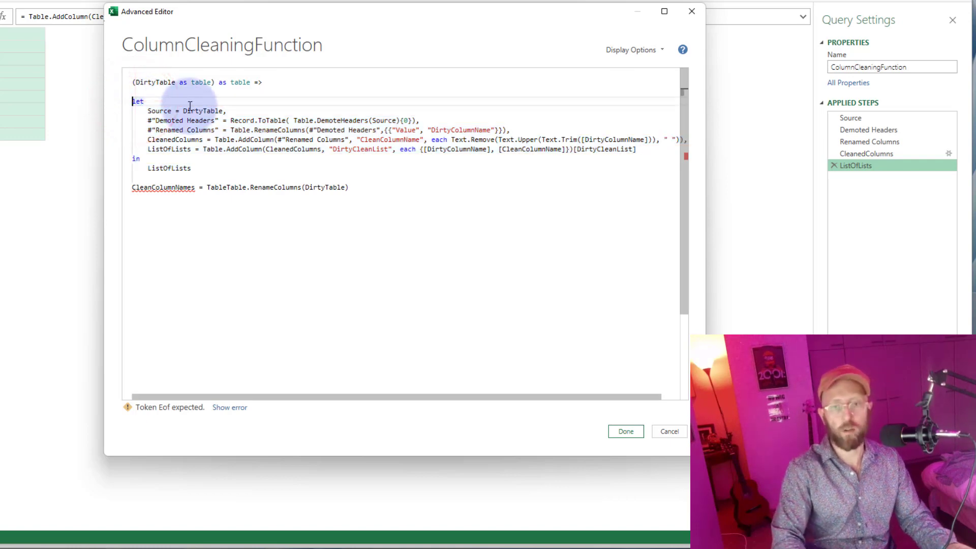
key("Return")
key("Up")
type("Cleanin")
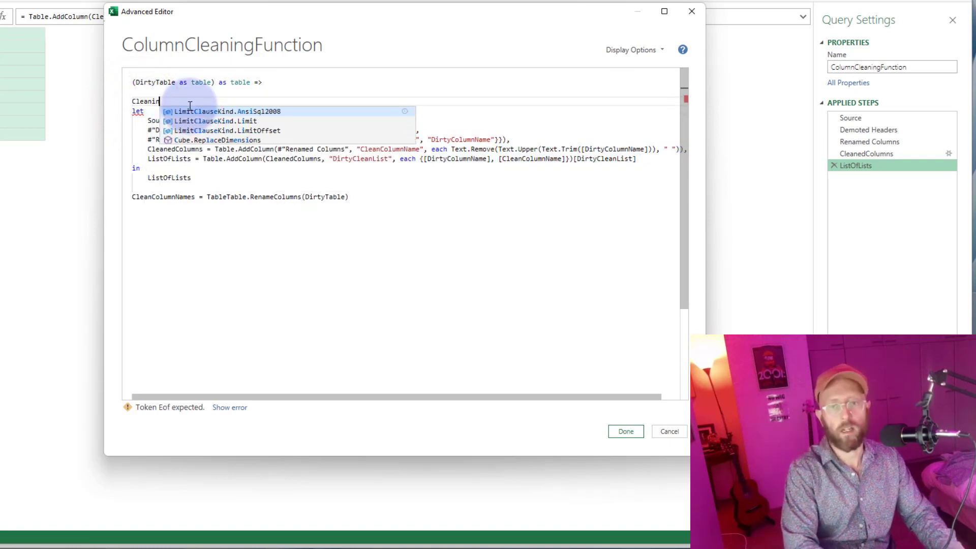
type("gListOfL")
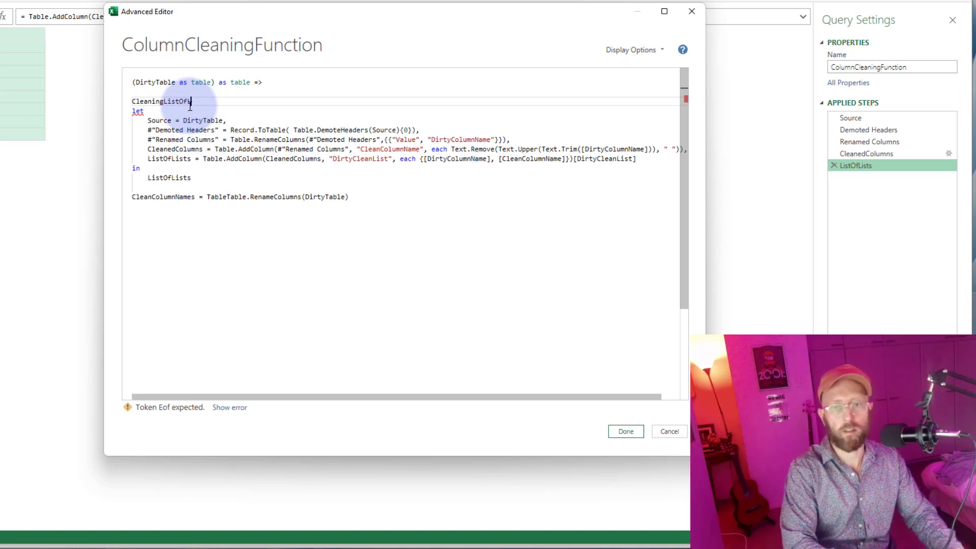
type("ists =")
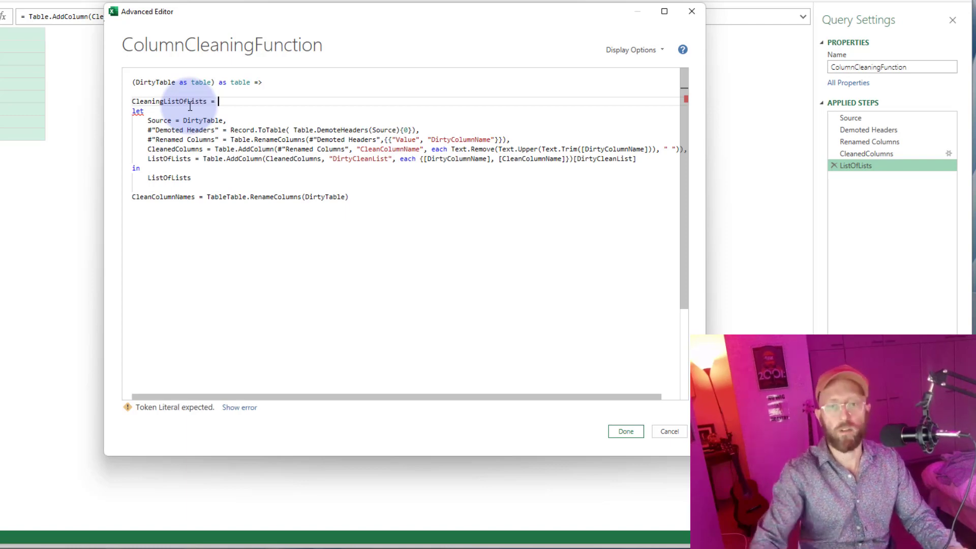
left_click(132, 102)
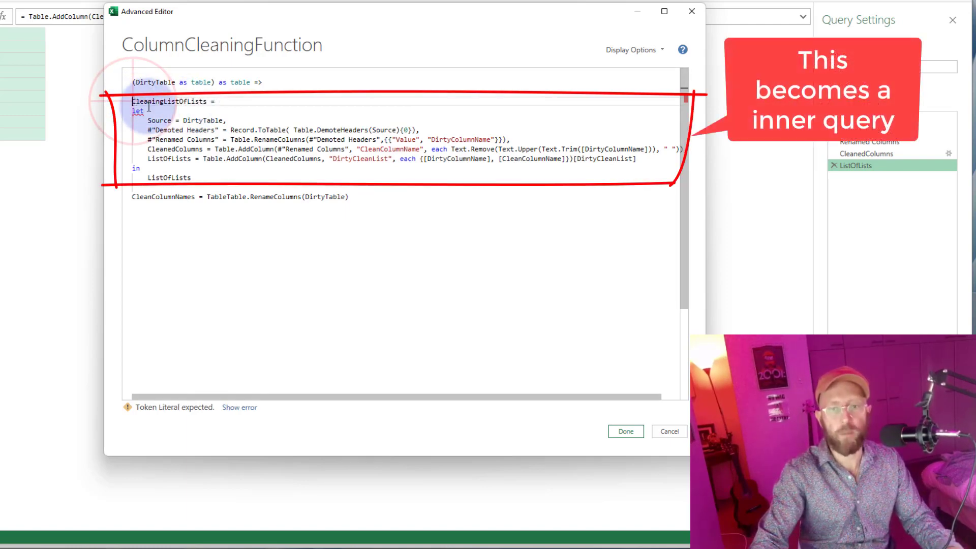
left_click_drag(149, 106, 216, 178)
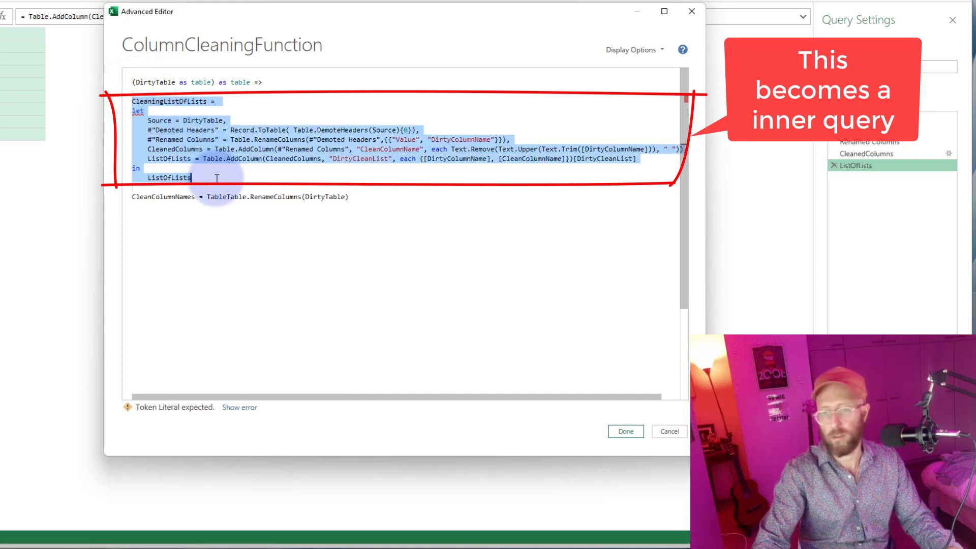
Add CleaningListOfLists as the second argument after DirtyTable in the CleanColumnNames RenameColumns call
double_click(184, 100)
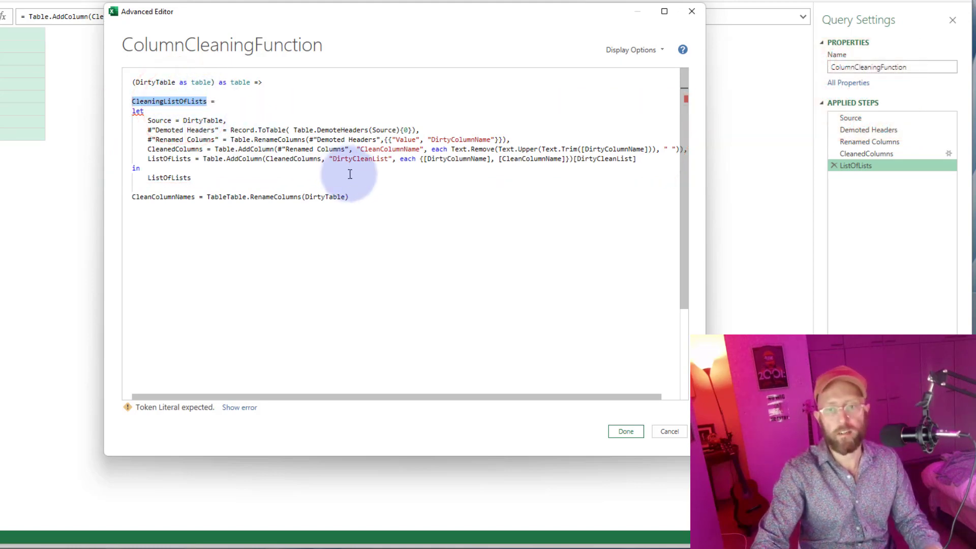
left_click(346, 197)
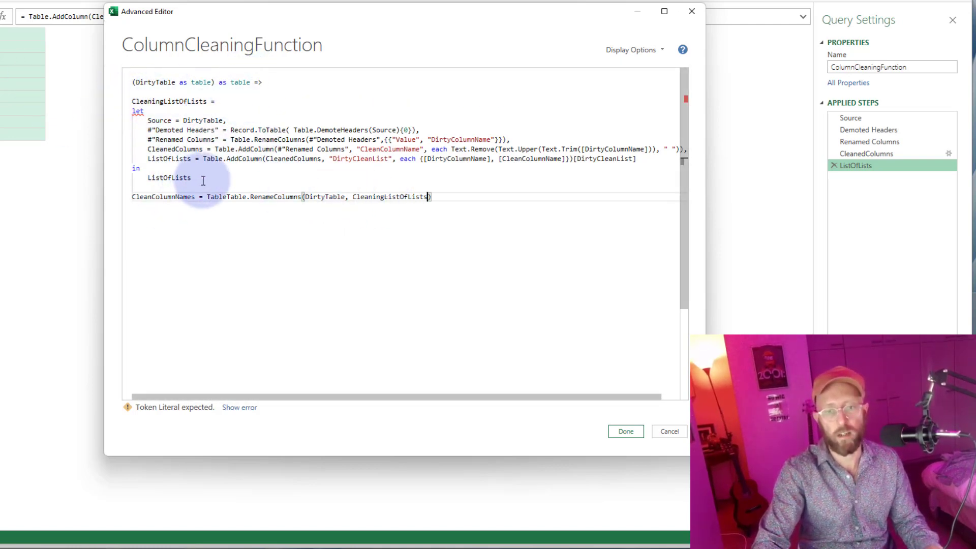
left_click_drag(193, 178, 128, 98)
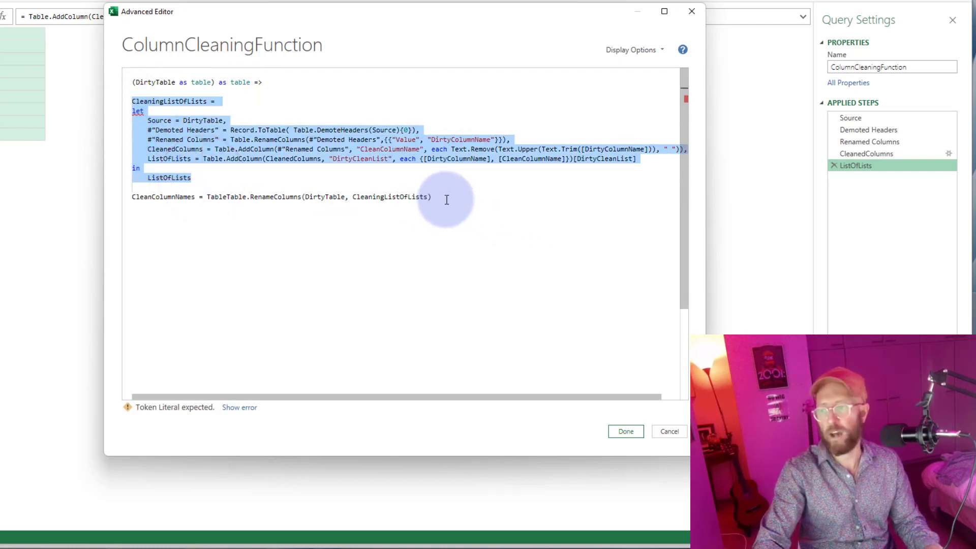
Indent the whole CleaningListOfLists block one level and add an outer let on a new line above it
left_click(137, 92)
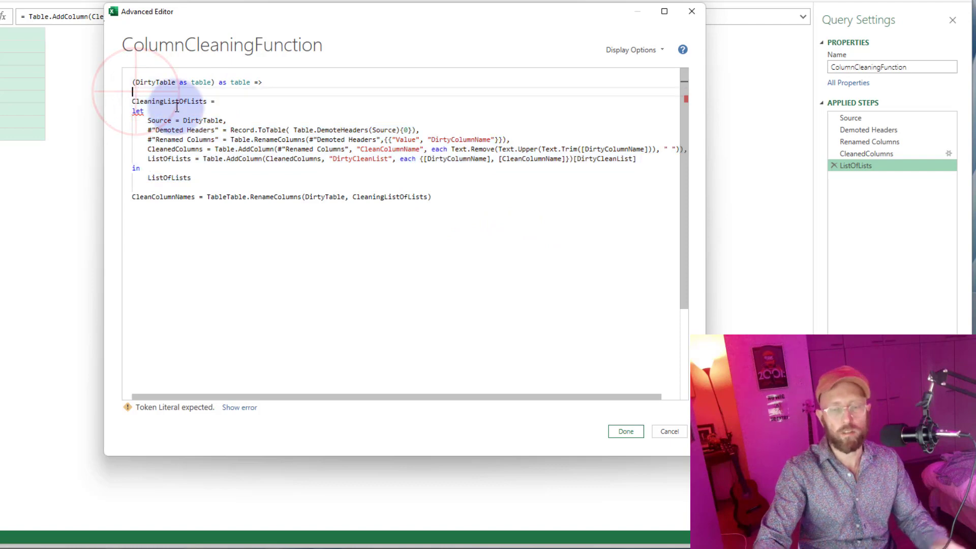
left_click_drag(199, 179, 111, 104)
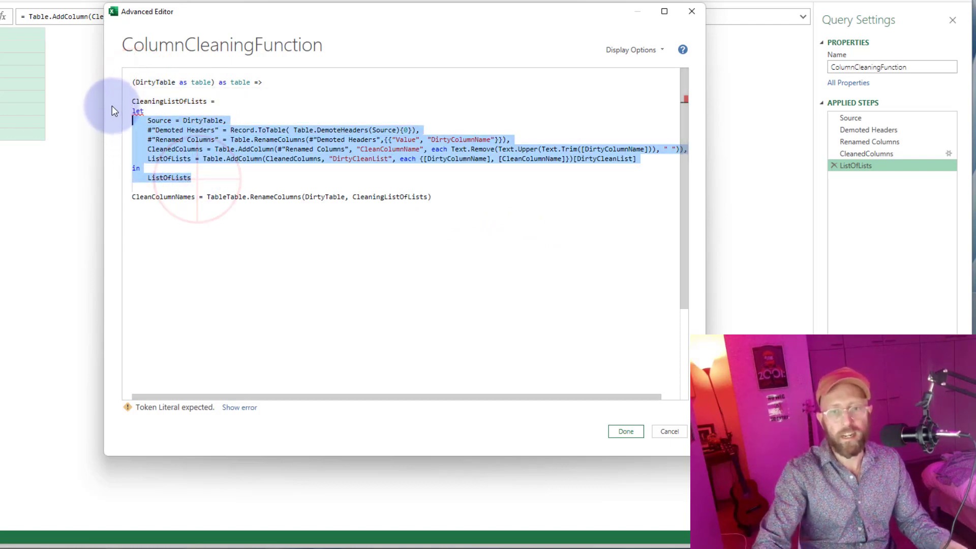
key("Tab")
left_click(144, 94)
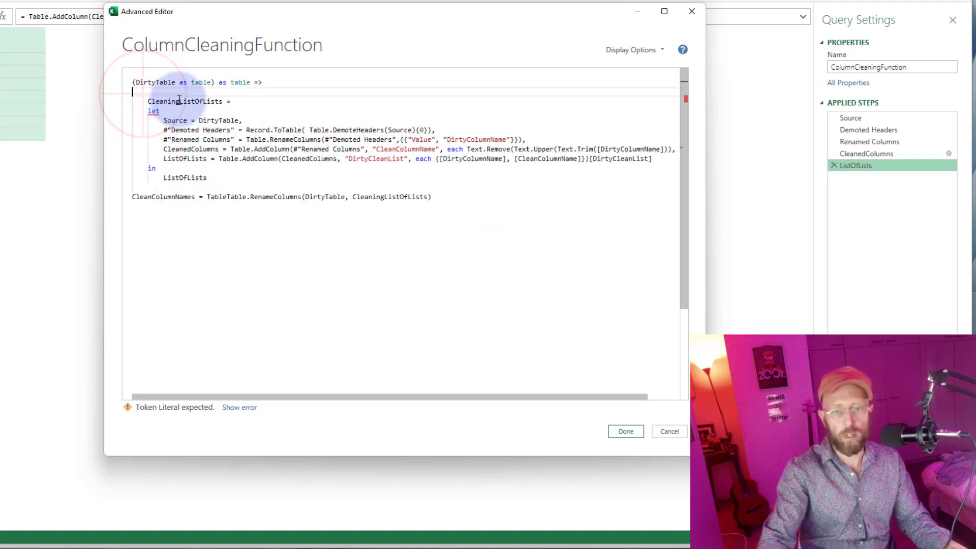
key("Return")
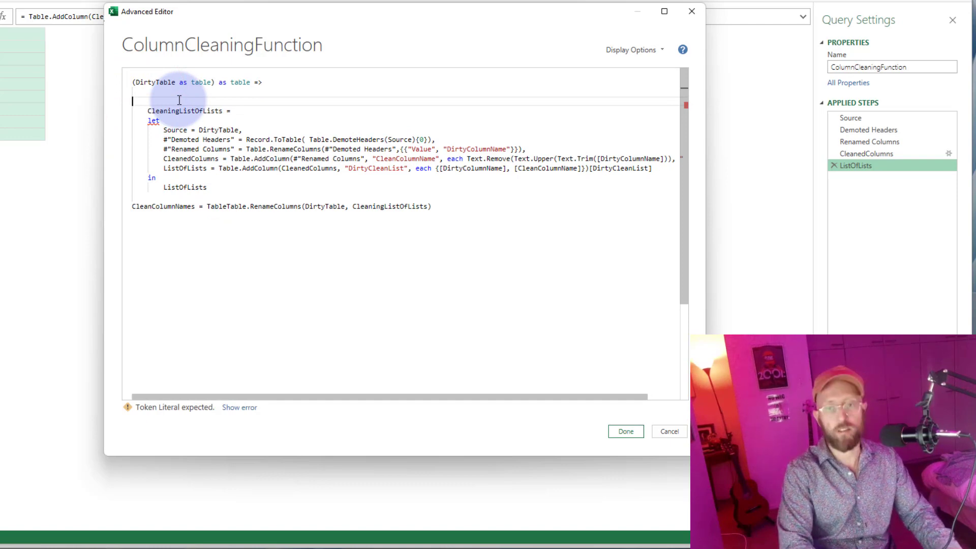
type("let")
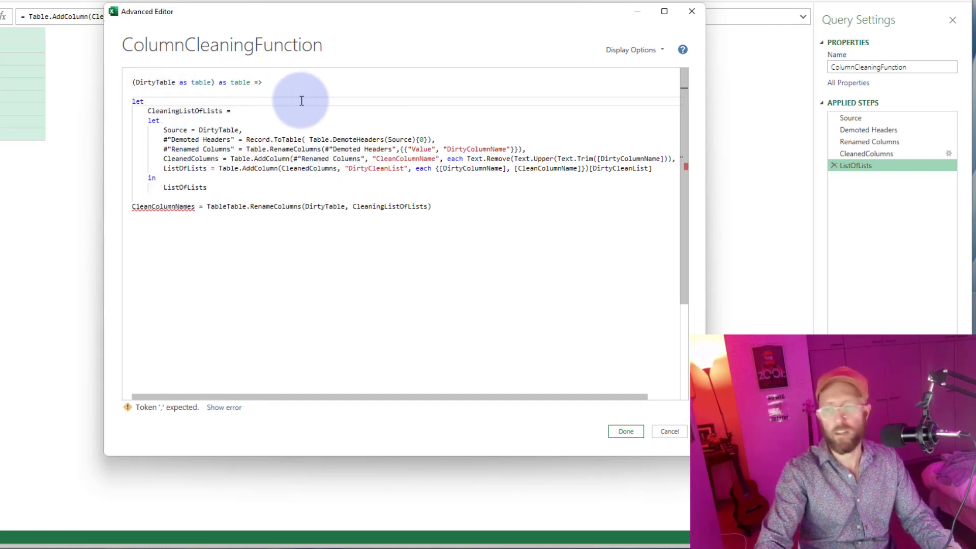
Put a comma after the inner query's closing ListOfLists and add the outer in below the CleanColumnNames line
left_click(212, 192)
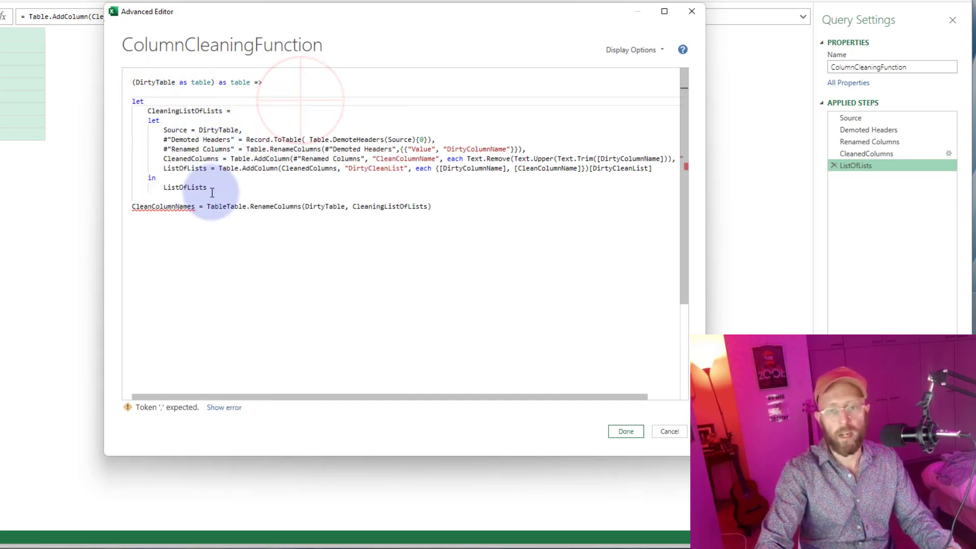
left_click(220, 186)
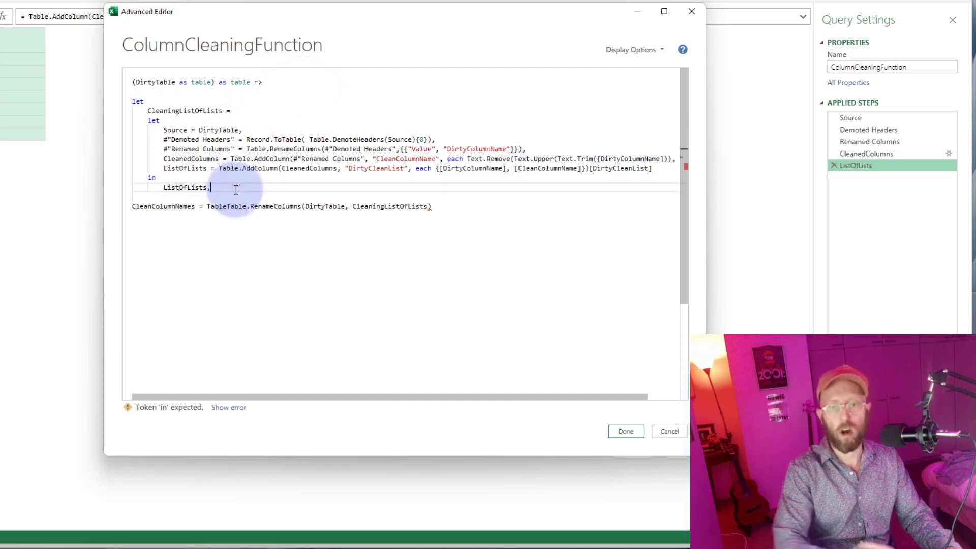
left_click(448, 203)
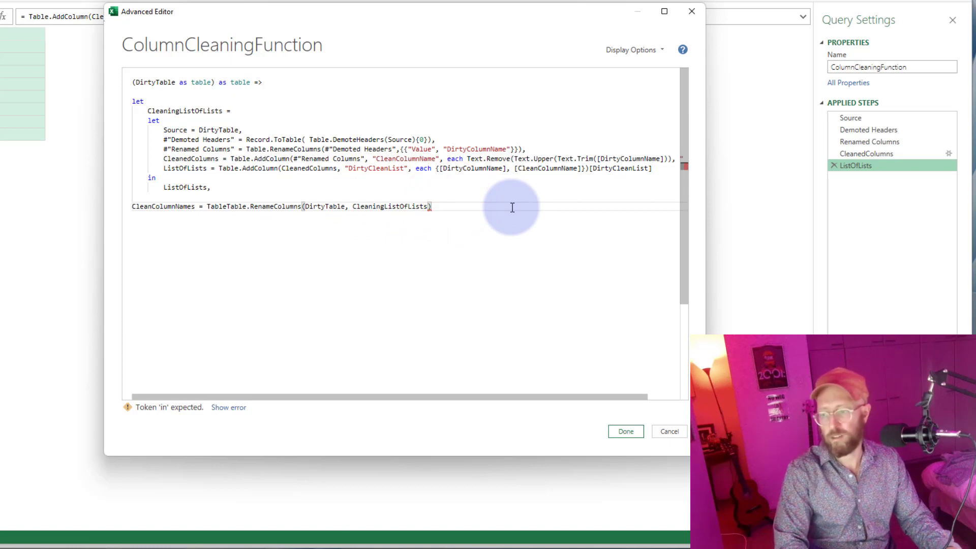
key("Return")
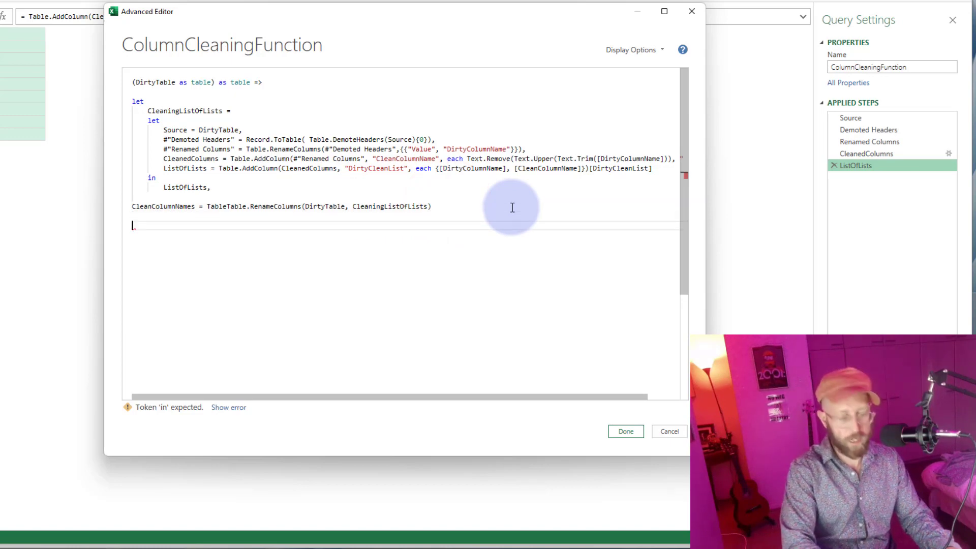
type("in")
key("Return")
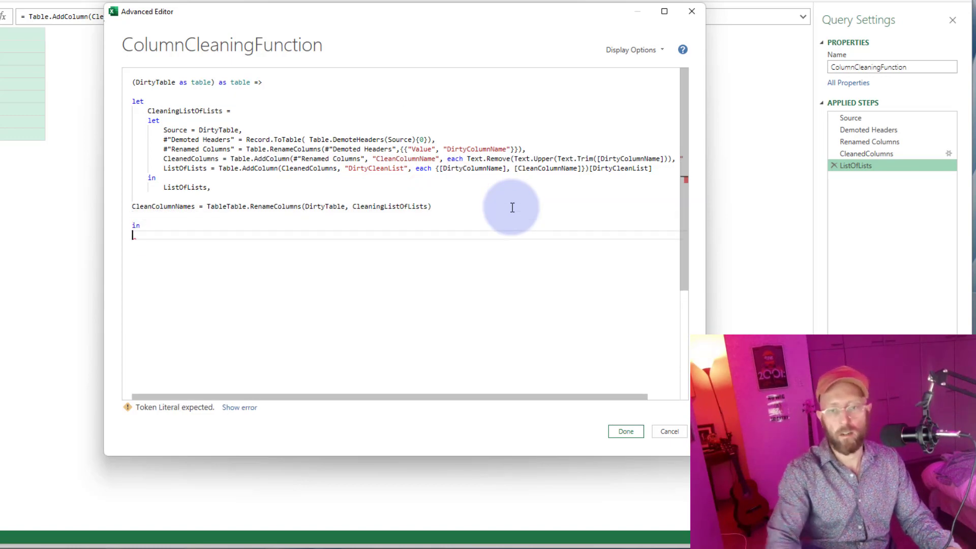
Set CleanColumnNames as the output of the outer query, below its in keyword
double_click(143, 206)
key("ctrl+c")
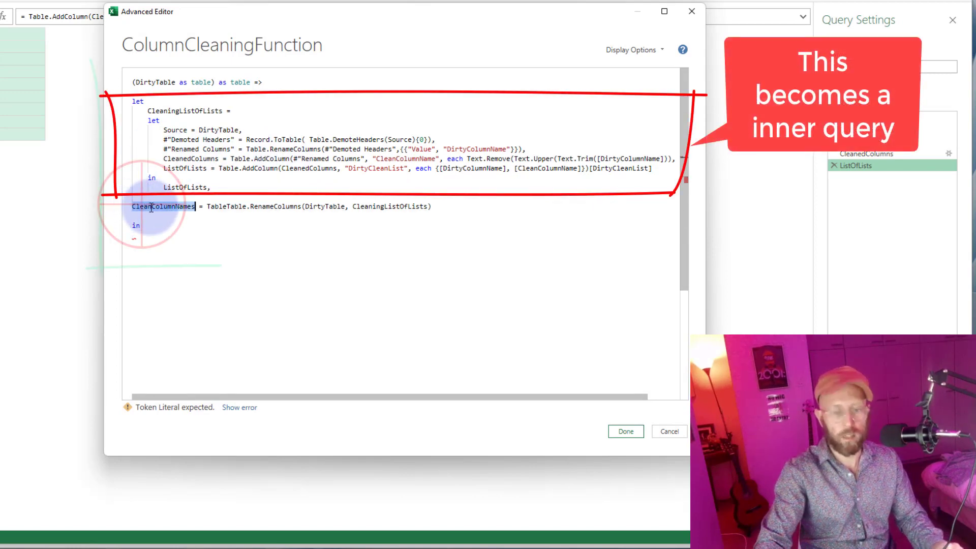
left_click(167, 228)
key("Return")
key("Return")
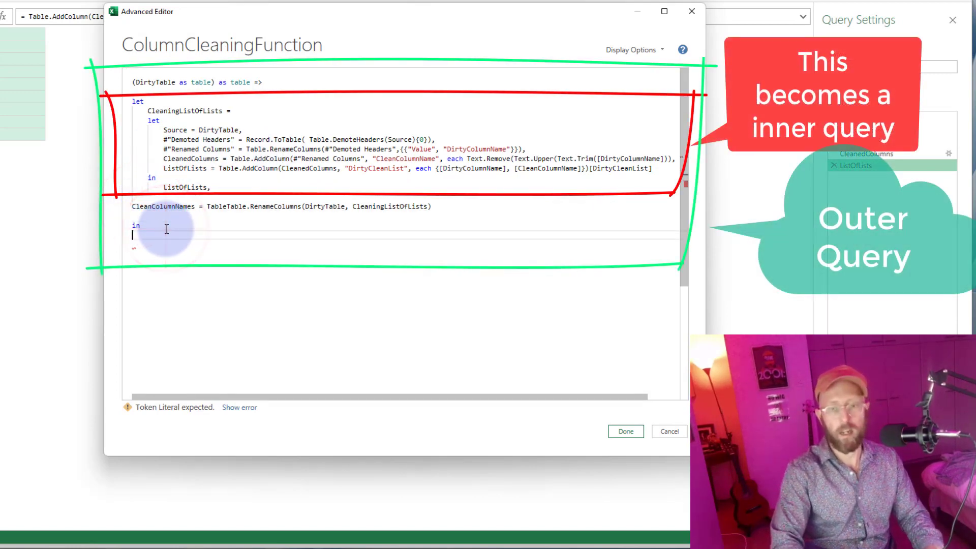
key("ctrl+v")
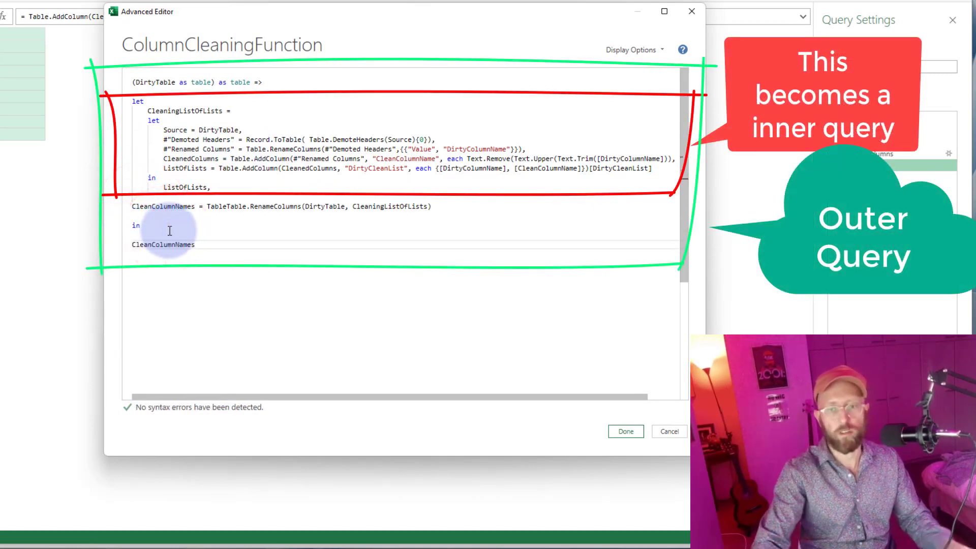
left_click(174, 140)
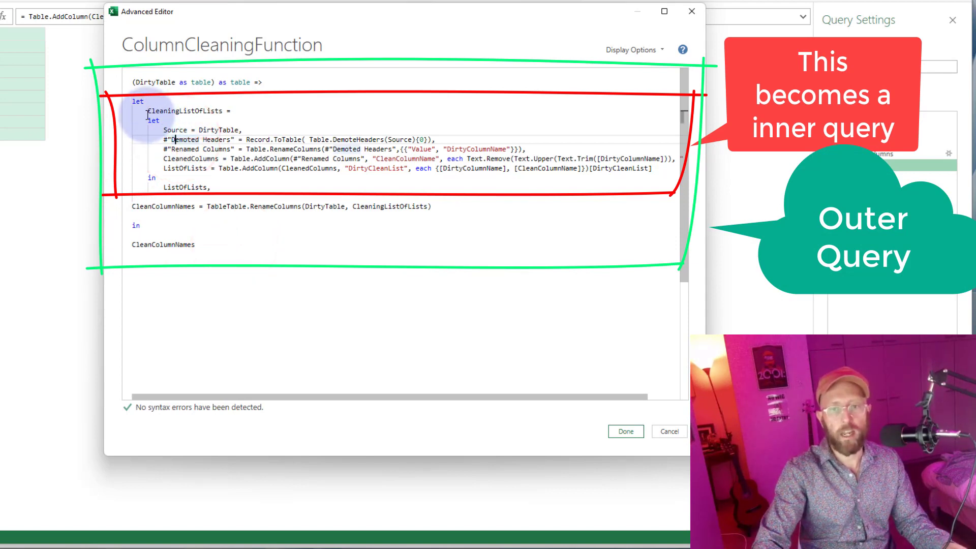
Correct TableTable.RenameColumns to Table.RenameColumns in the CleanColumnNames line, check its two arguments and close the function code with the edits kept
left_click_drag(148, 113, 222, 184)
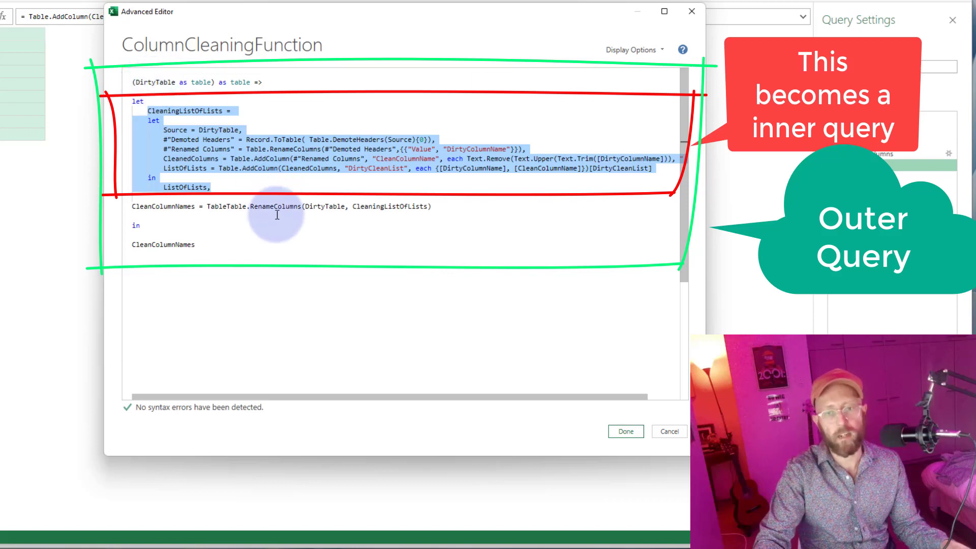
left_click(225, 207)
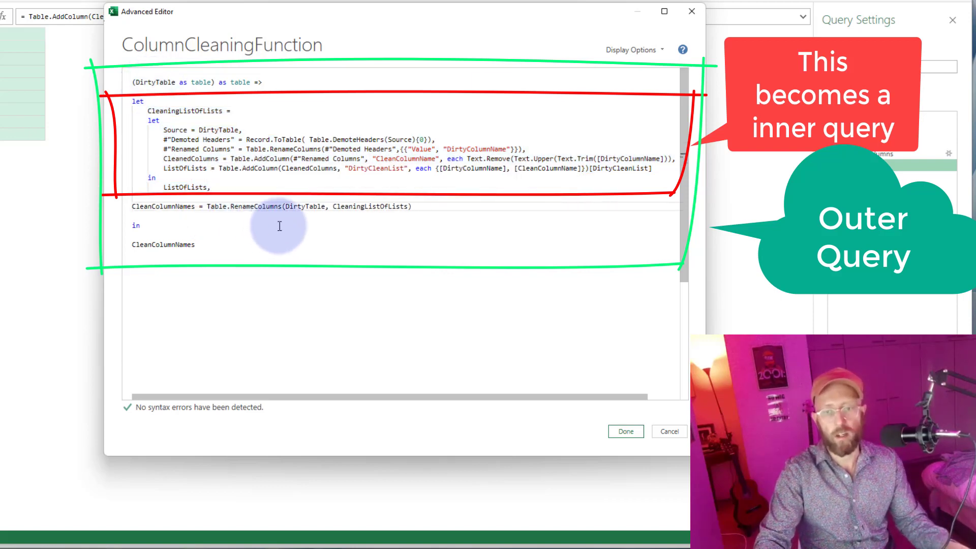
double_click(303, 208)
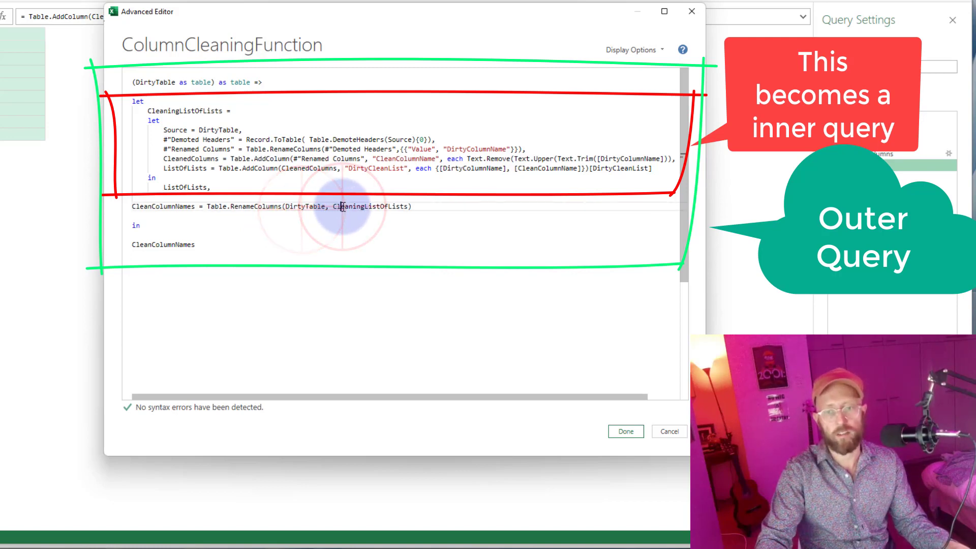
triple_click(343, 207)
left_click(336, 232)
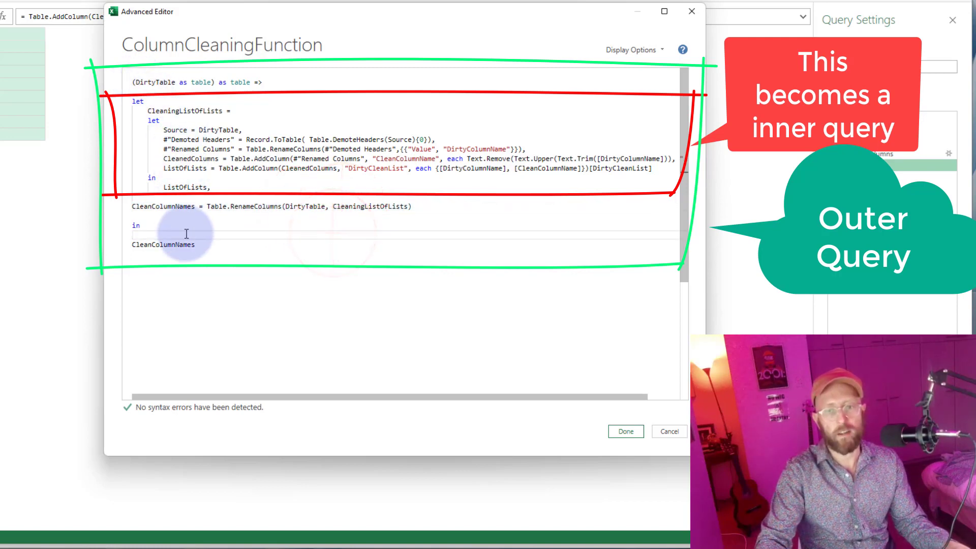
left_click(673, 434)
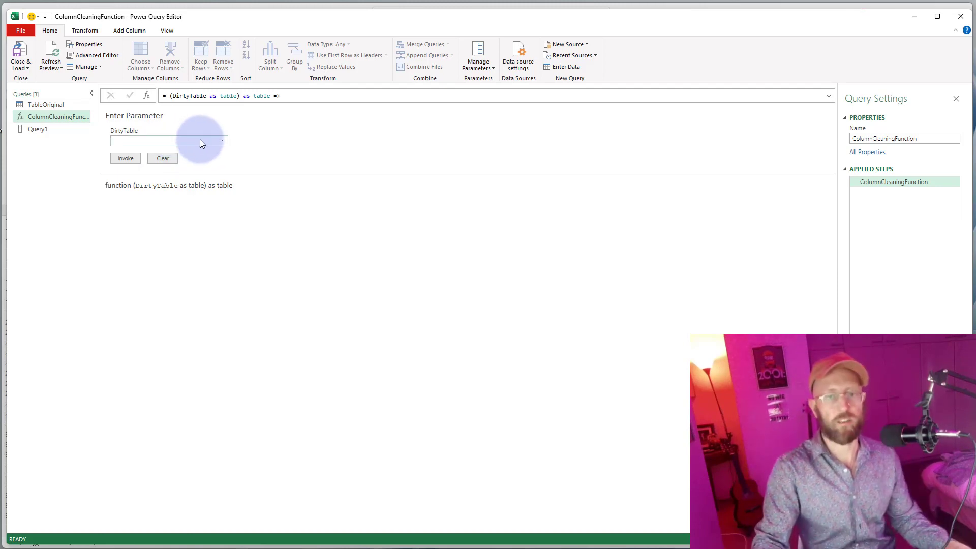
Invoke ColumnCleaningFunction with TableOriginal as the DirtyTable parameter and load the resulting query into the workbook
left_click(32, 104)
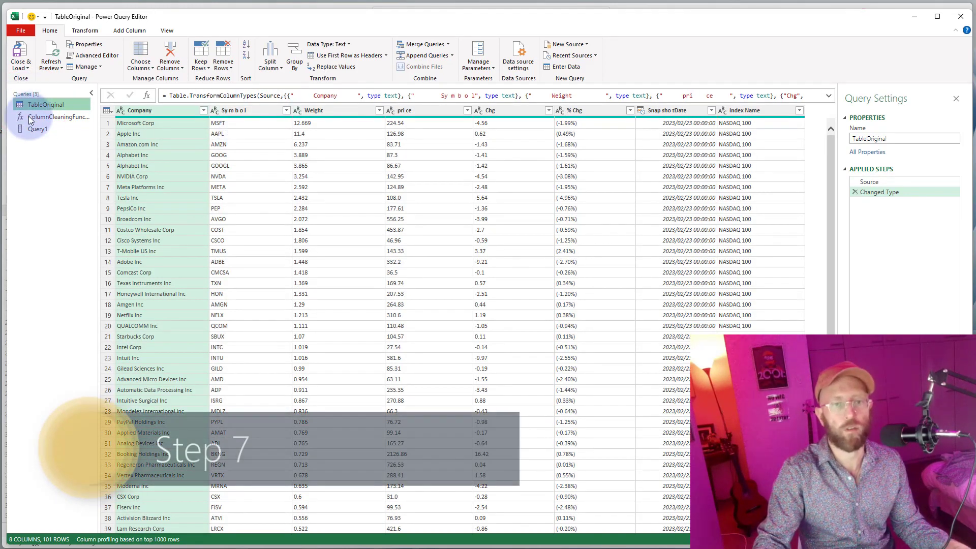
left_click(47, 118)
left_click(208, 142)
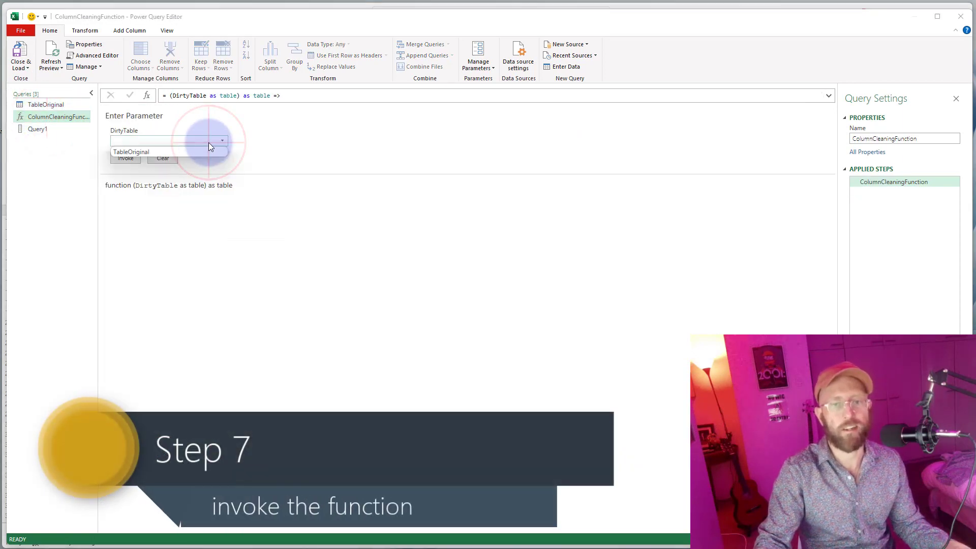
left_click(171, 151)
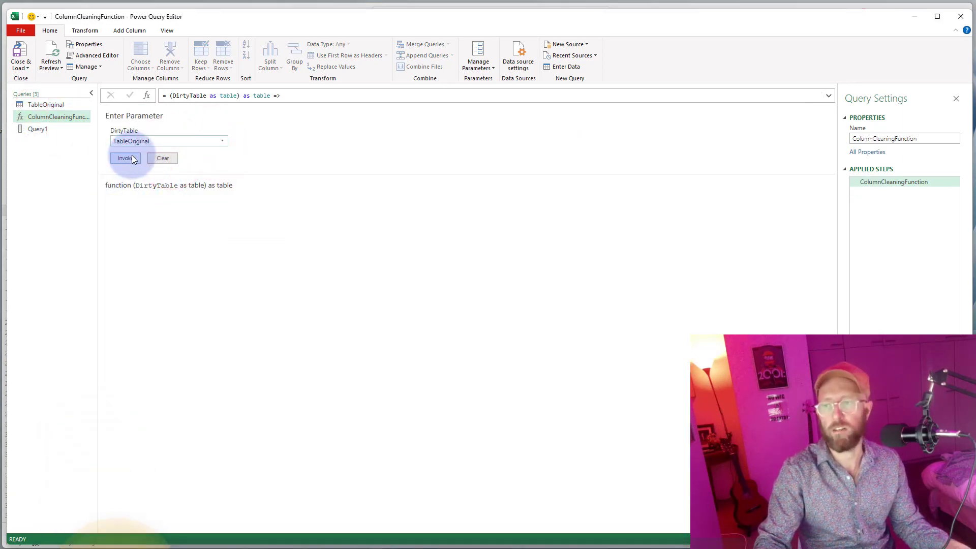
left_click(126, 158)
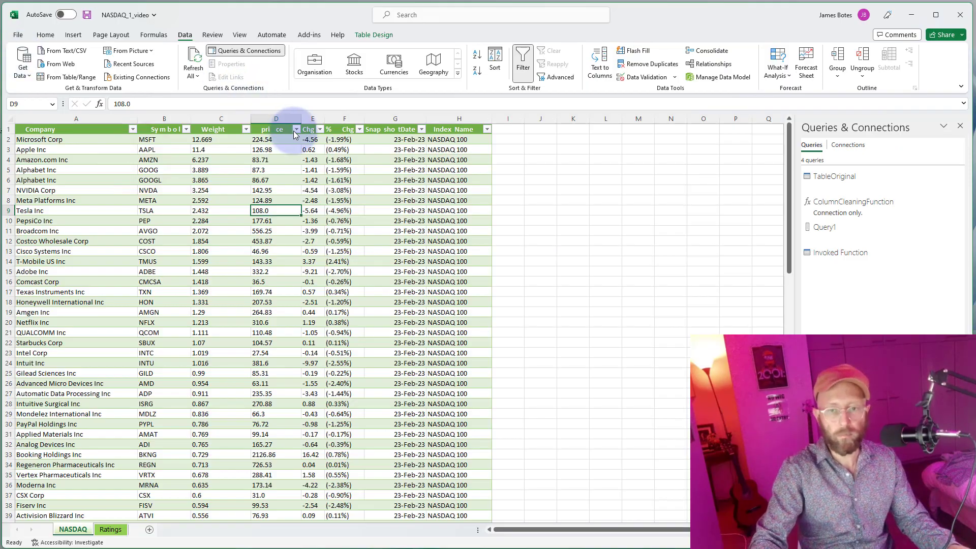
Compare the dirty column headers on the NASDAQ sheet with those of the CleanedNASDAQ table
left_click(283, 180)
left_click(138, 198)
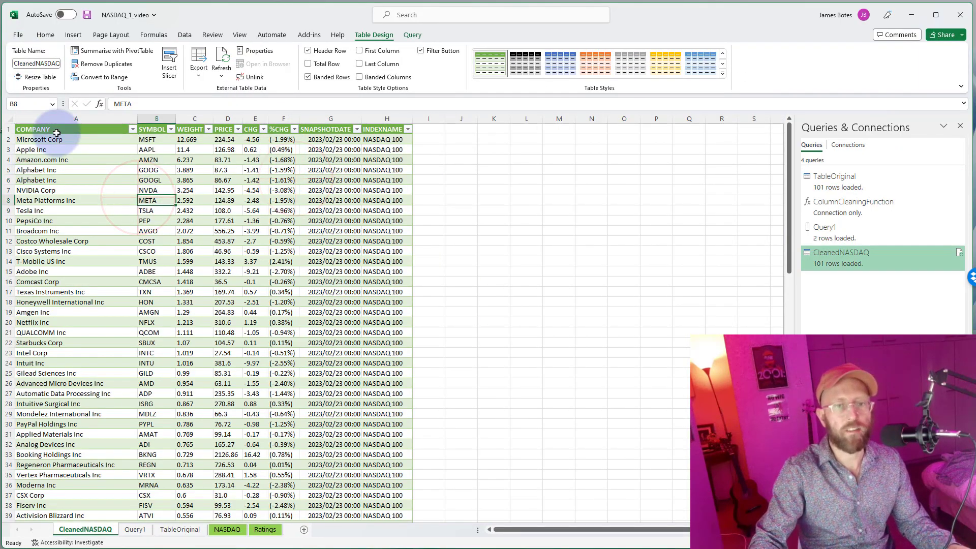
mouse_move(55, 130)
left_mouse_down()
mouse_move(388, 129)
mouse_move(294, 164)
mouse_move(103, 128)
mouse_move(388, 129)
left_mouse_up()
left_click(461, 281)
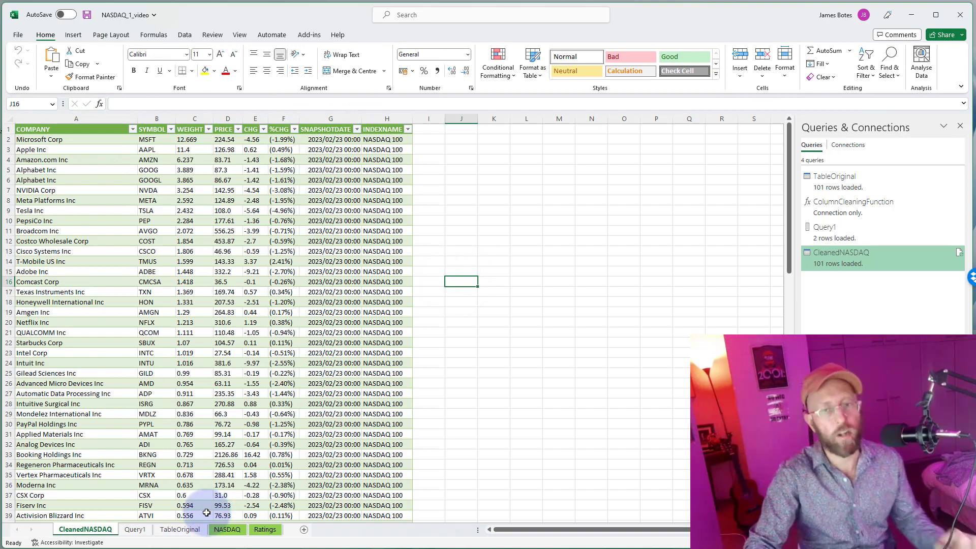
left_click(51, 465)
left_click(193, 465)
Examine the column headers and data of the Ratings sheet's table and check the ColumnCleaningFunction query available for it
left_click(265, 529)
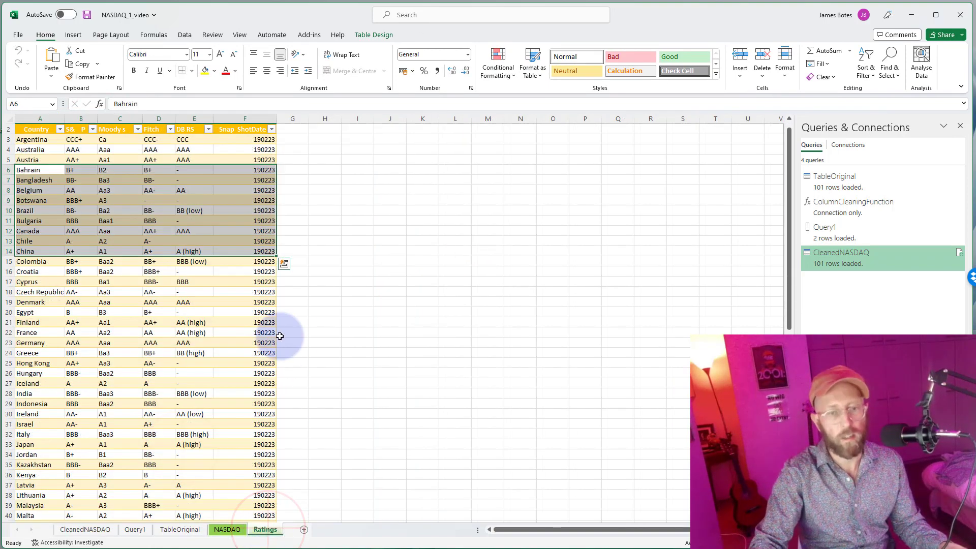
left_click(198, 231)
left_click_drag(31, 170, 208, 264)
left_click(206, 271)
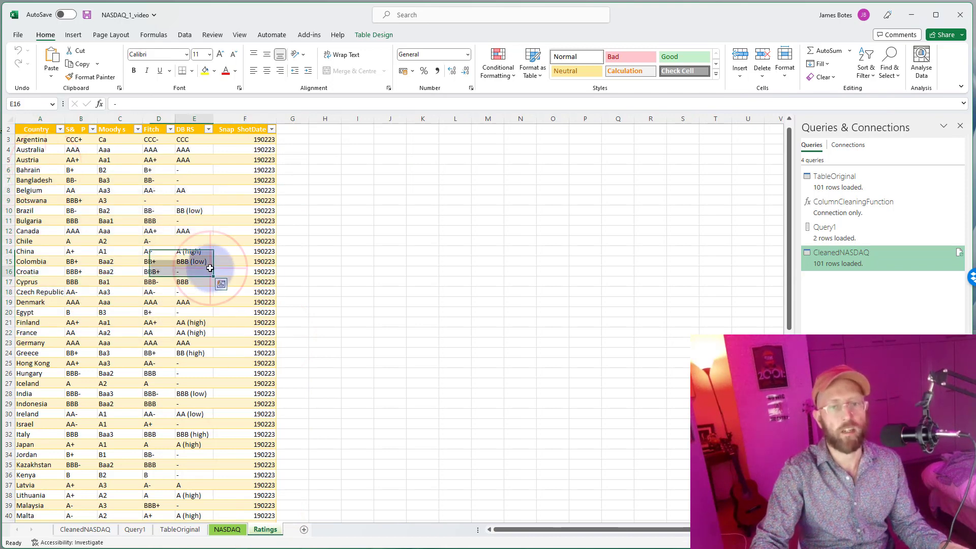
left_click(40, 134)
mouse_move(11, 133)
left_mouse_down()
mouse_move(76, 120)
mouse_move(130, 137)
mouse_move(11, 137)
left_mouse_up()
left_click(167, 123)
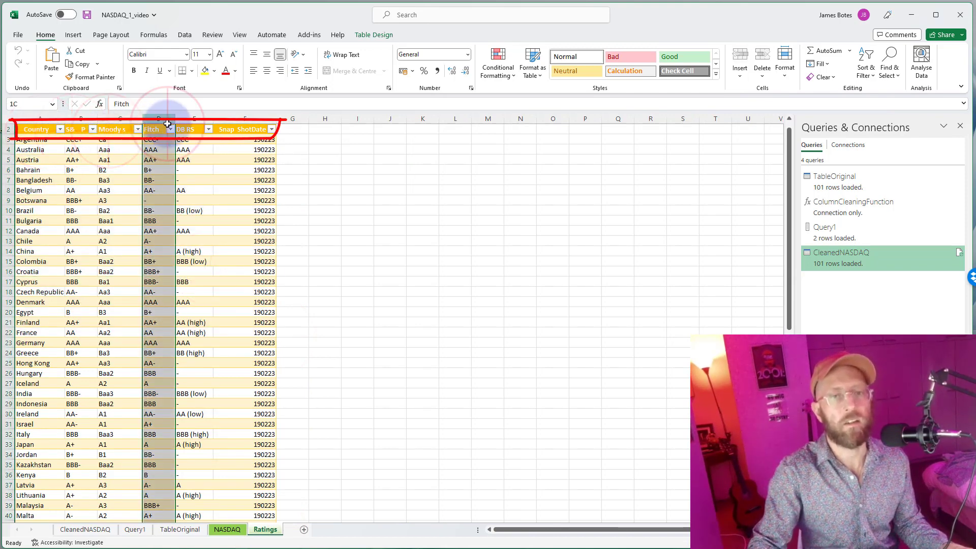
left_click(194, 129)
left_click(246, 129)
left_click(159, 160)
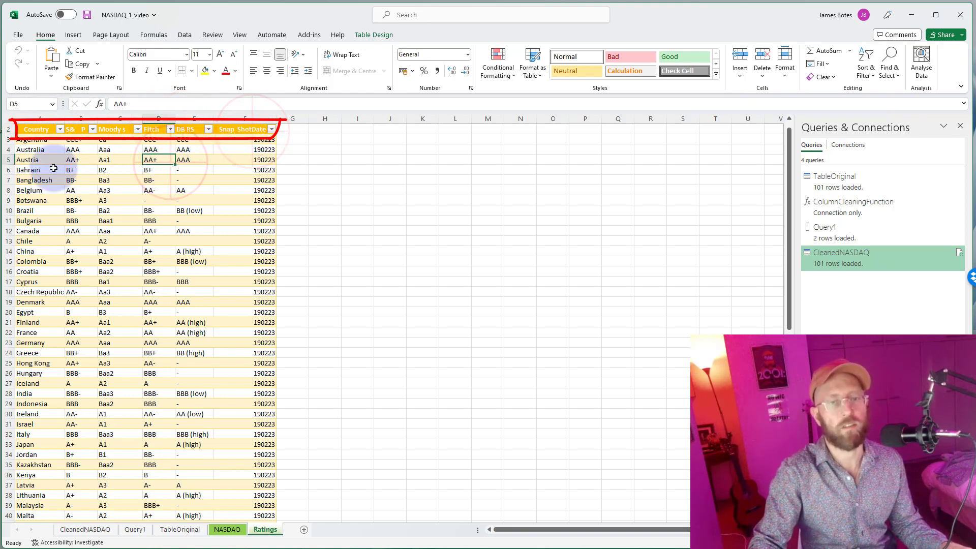
mouse_move(53, 167)
left_mouse_down()
mouse_move(152, 279)
mouse_move(235, 279)
left_mouse_up()
left_click(219, 251)
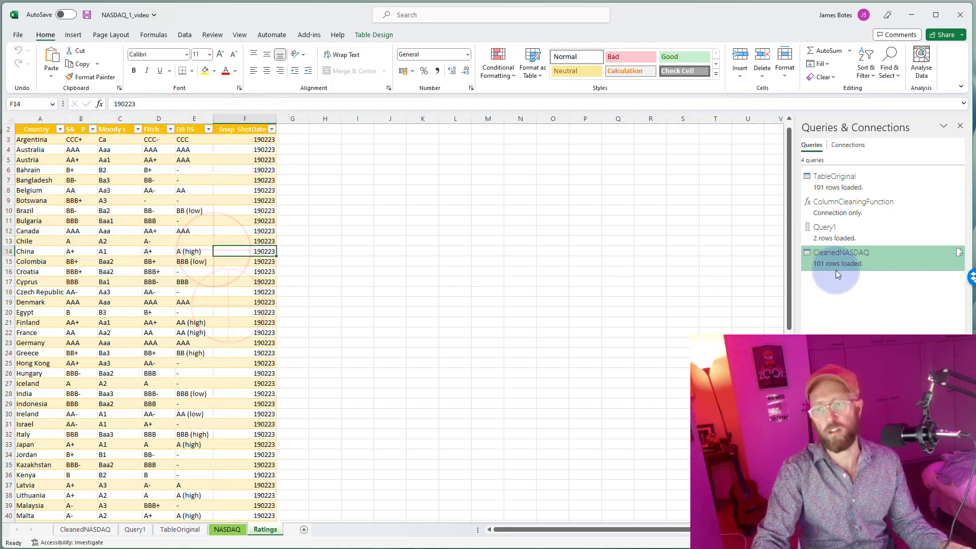
mouse_move(858, 209)
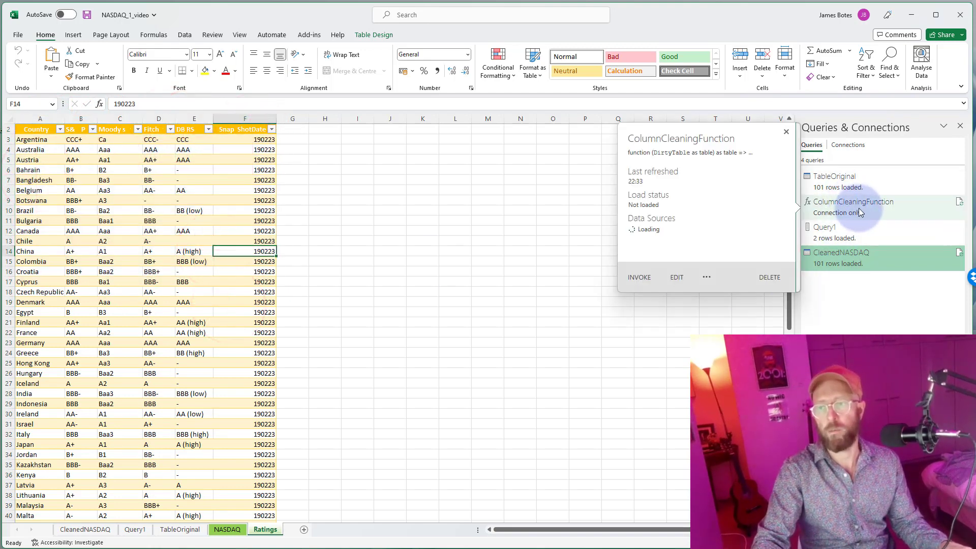
left_click(454, 219)
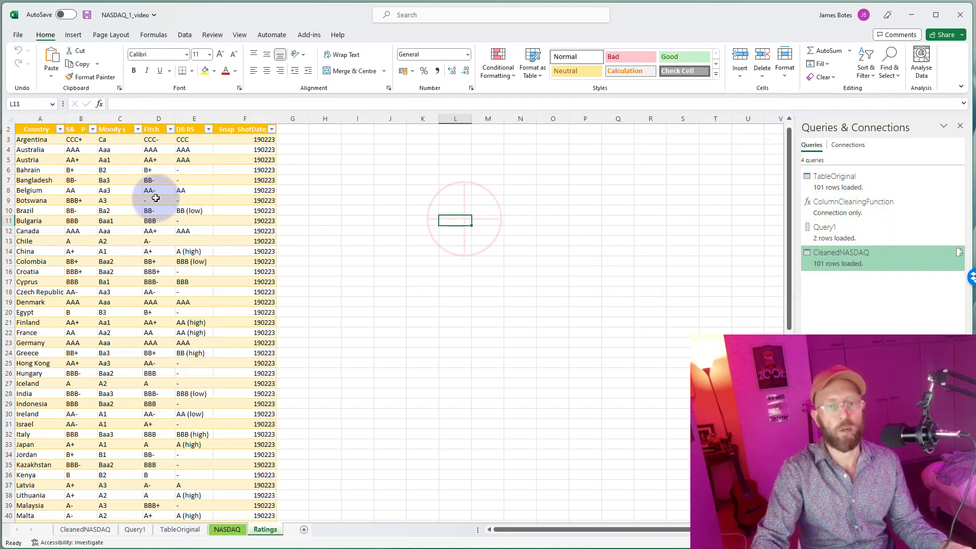
Bring the Ratings sheet's table into the Power Query Editor as a new query
left_click(156, 199)
left_click(184, 38)
left_click(79, 76)
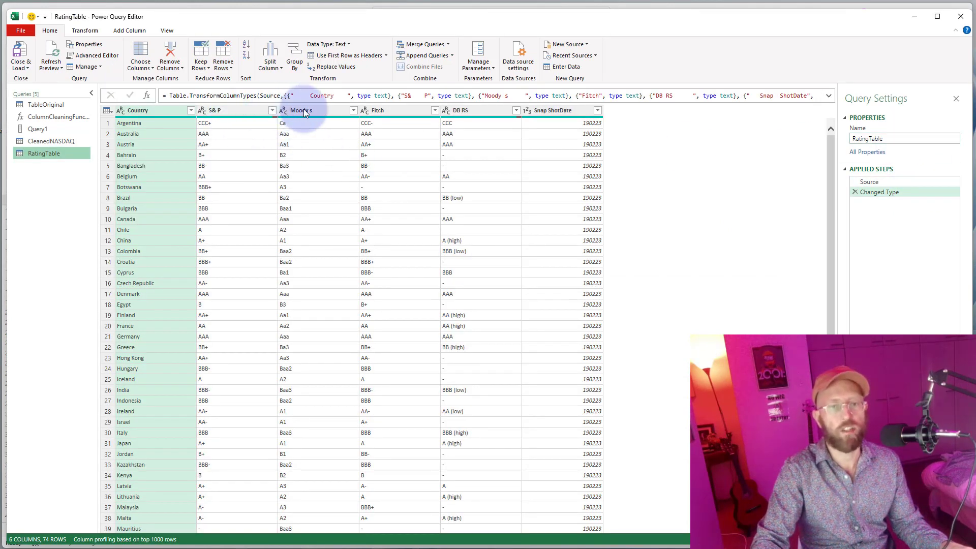
Invoke ColumnCleaningFunction with RatingTable as the DirtyTable parameter
left_click(70, 117)
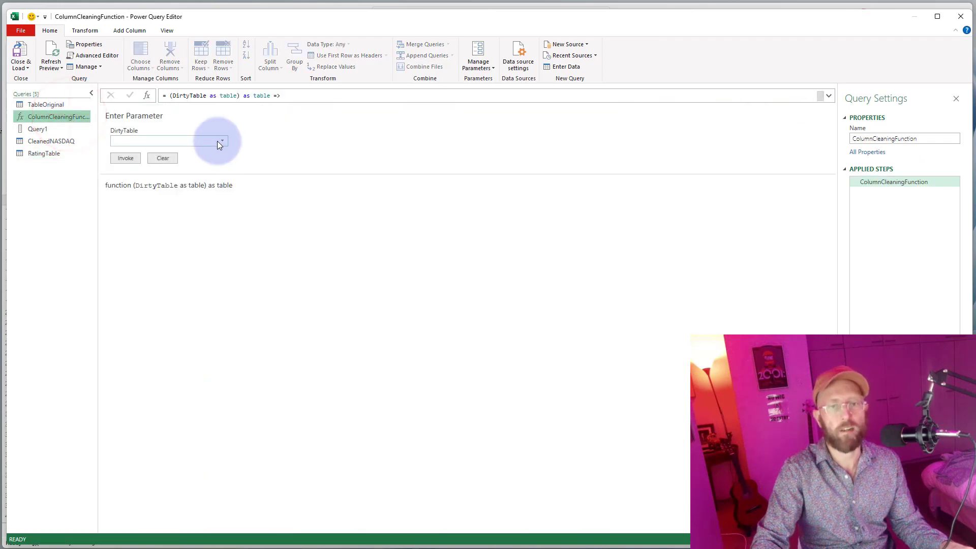
left_click(218, 142)
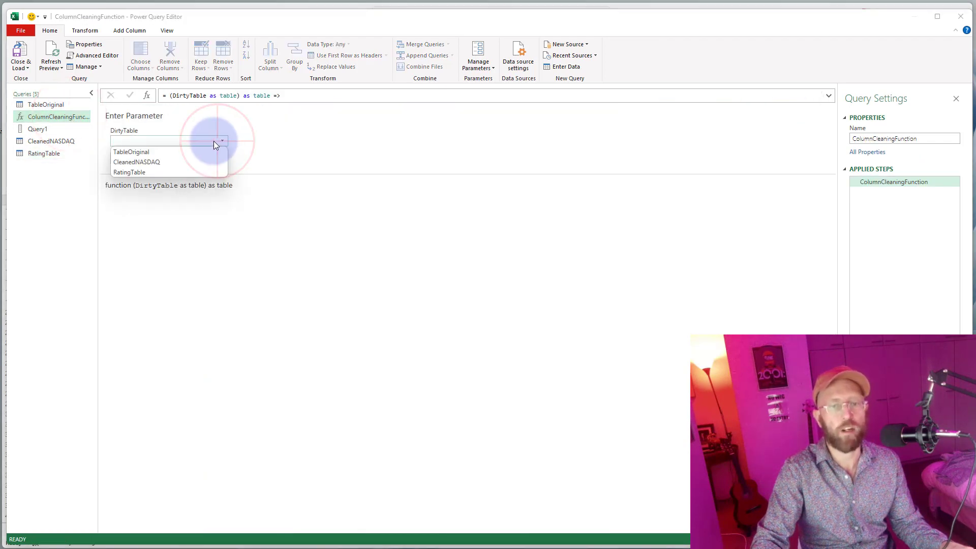
left_click(145, 172)
left_click(122, 157)
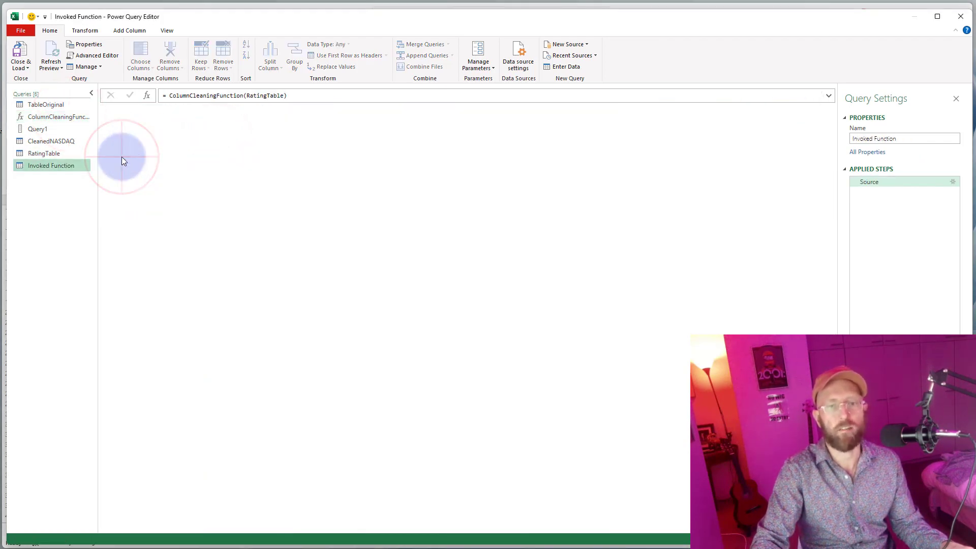
Rename the invoked function query as cleanedRatings, then close the editor and load the queries into the workbook
left_click(924, 139)
type("cleanedRatings")
left_click(23, 51)
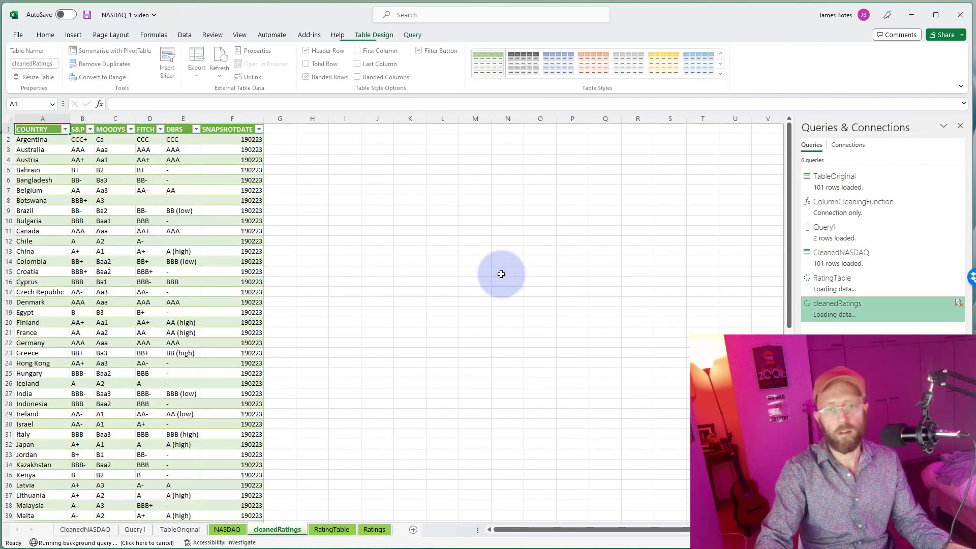
Compare the column headers of the cleanedRatings sheet with those of the RatingTable and Ratings sheets
left_click(283, 227)
mouse_move(84, 146)
left_mouse_down()
mouse_move(45, 131)
mouse_move(116, 168)
mouse_move(257, 169)
left_mouse_up()
left_click(81, 170)
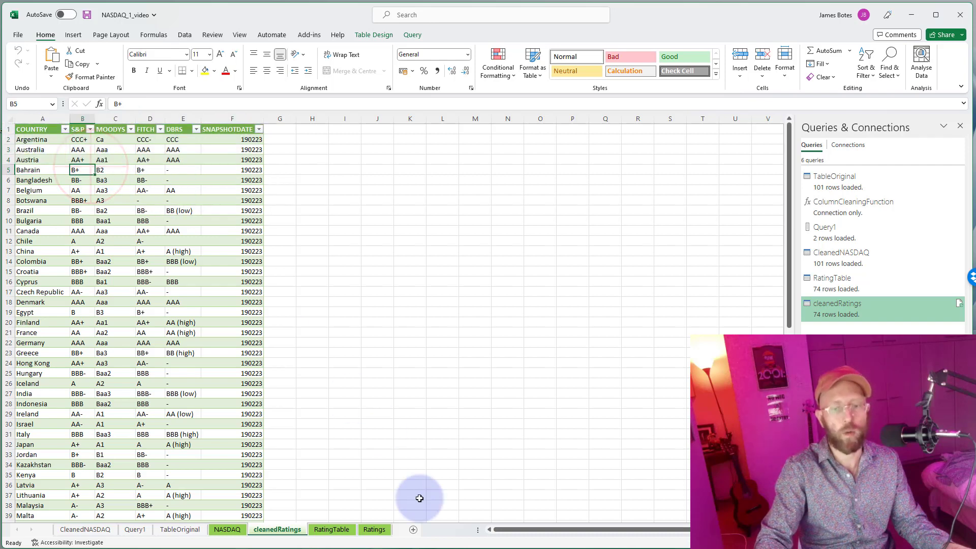
left_click(322, 532)
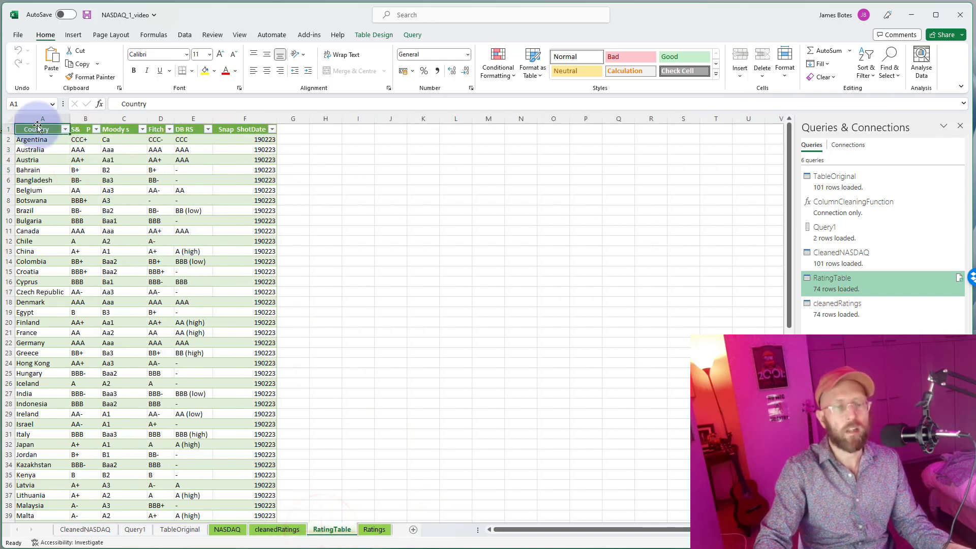
left_click(122, 129)
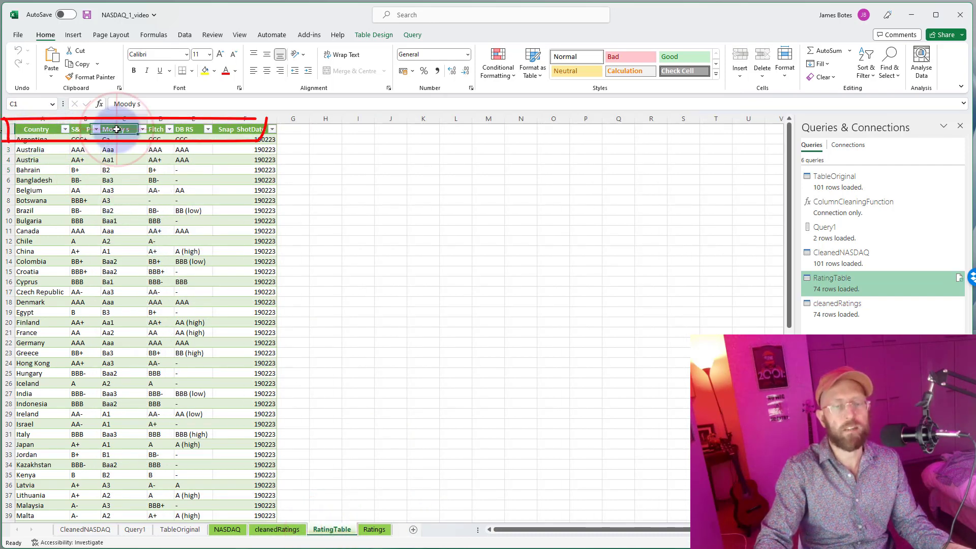
left_click(381, 532)
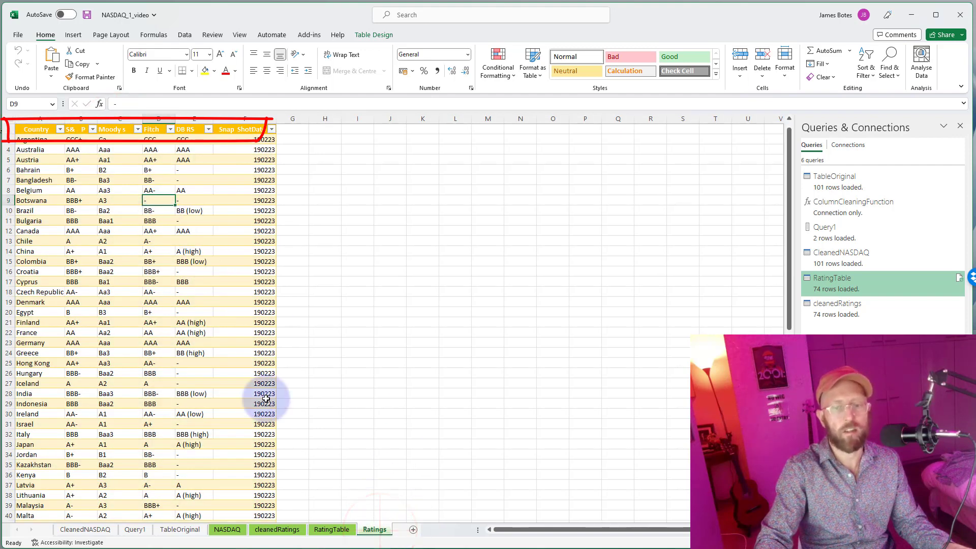
left_click(276, 529)
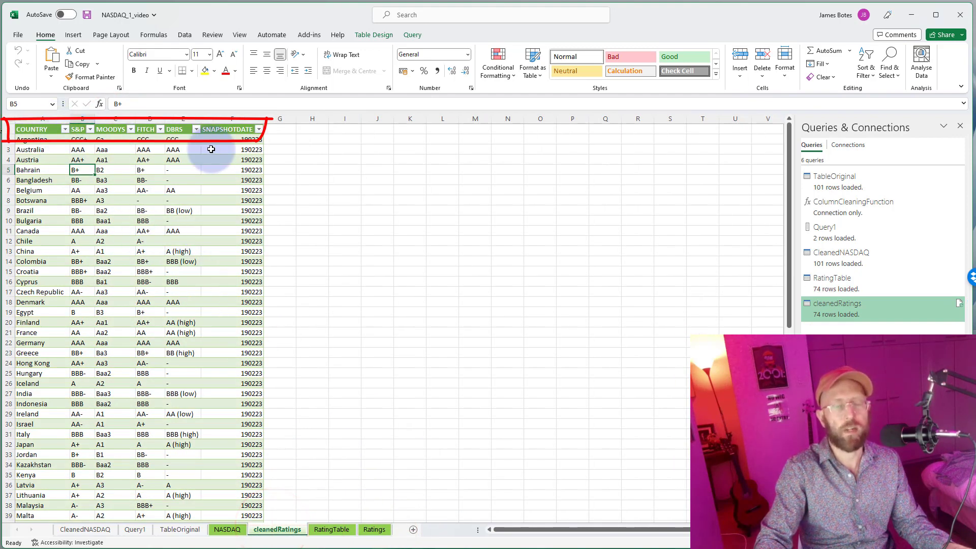